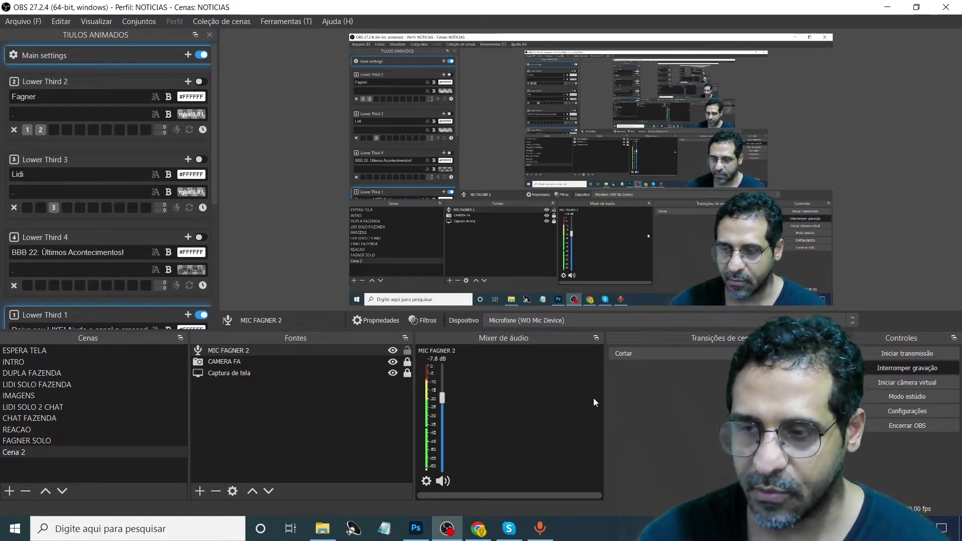
# - Bring Photoshop's Home screen in front of OBS Studio from the taskbar
pyautogui.click(416, 529)
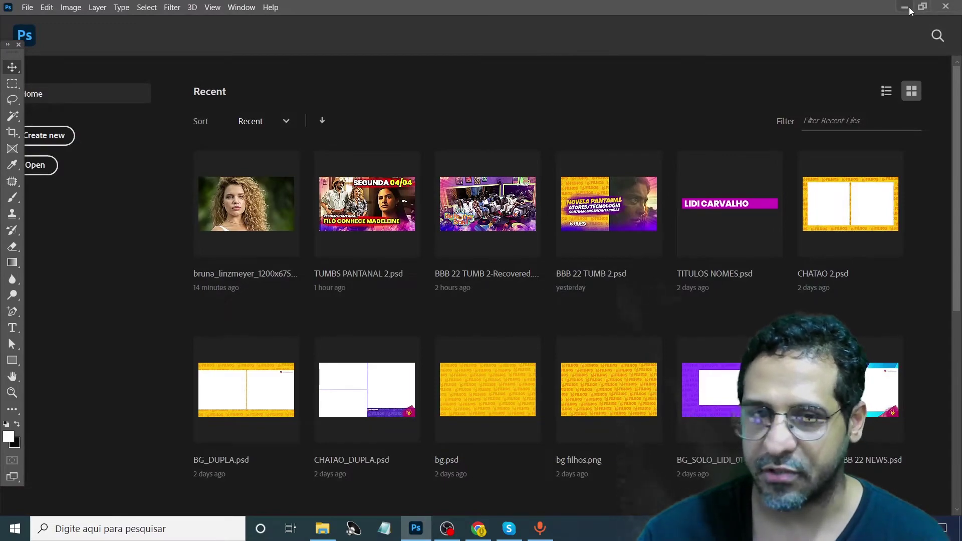
# - Open the curly-haired portrait JPG from File Explorer's recent files with Adobe Photoshop 2021
pyautogui.click(907, 7)
pyautogui.click(887, 7)
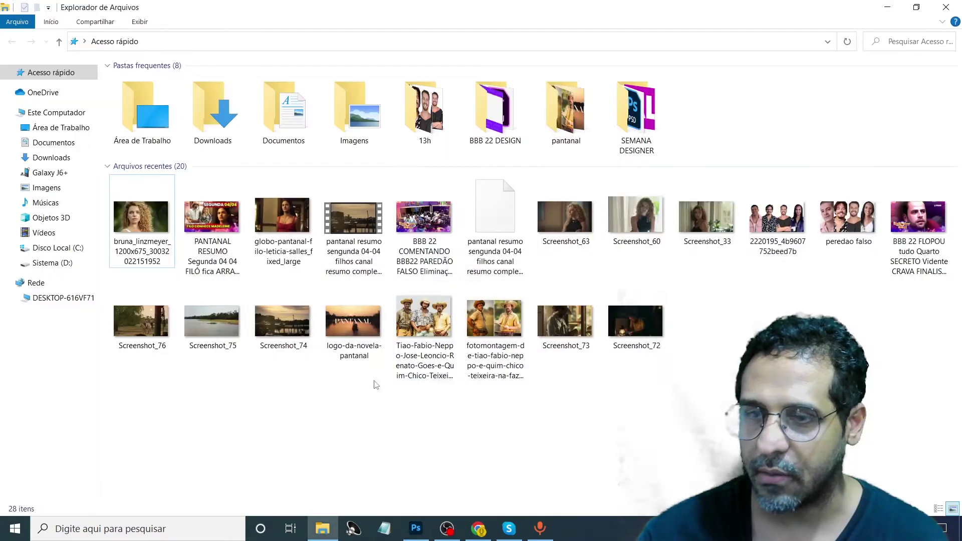
pyautogui.rightClick(155, 218)
pyautogui.moveTo(191, 302)
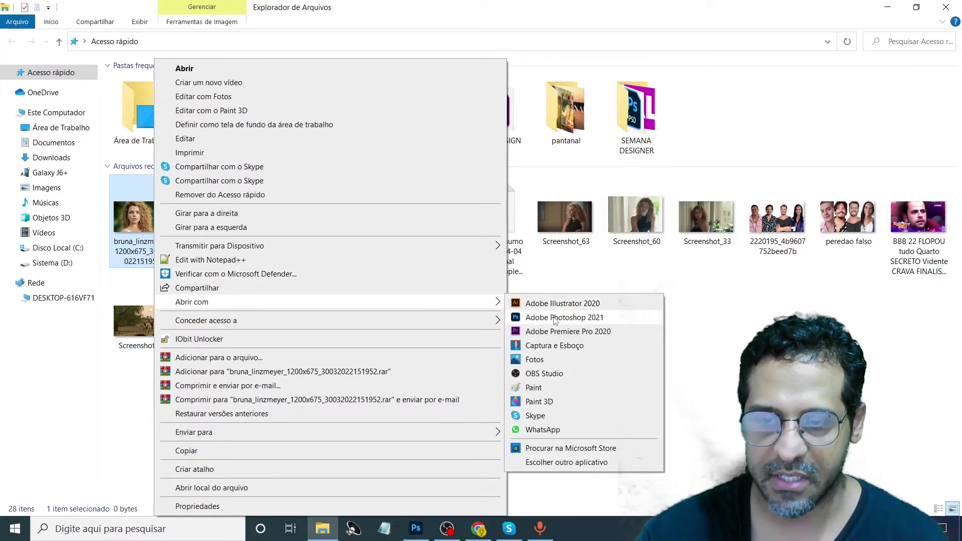
pyautogui.click(561, 317)
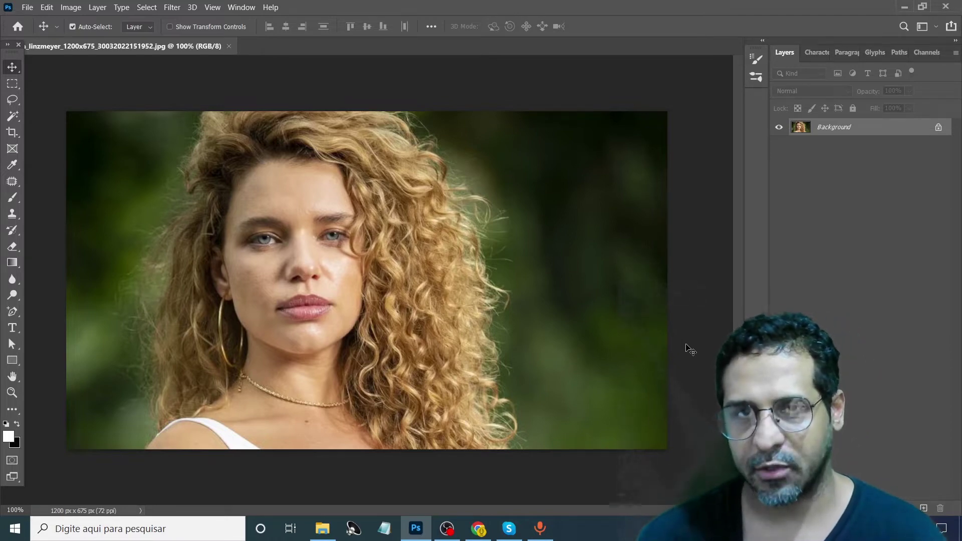
# - Check Filter > Noise for GREYCstoration, then switch to the plugin article in Chrome
pyautogui.click(167, 10)
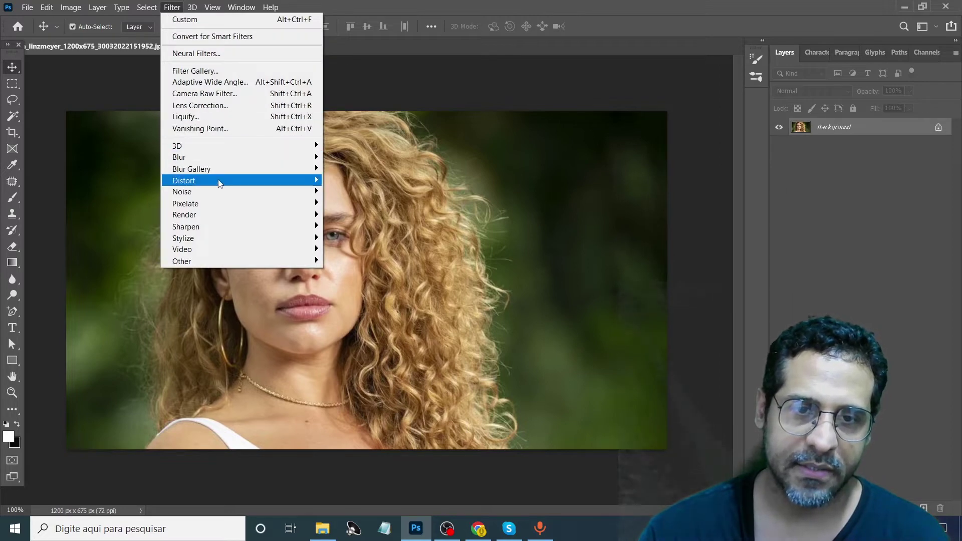
pyautogui.moveTo(226, 192)
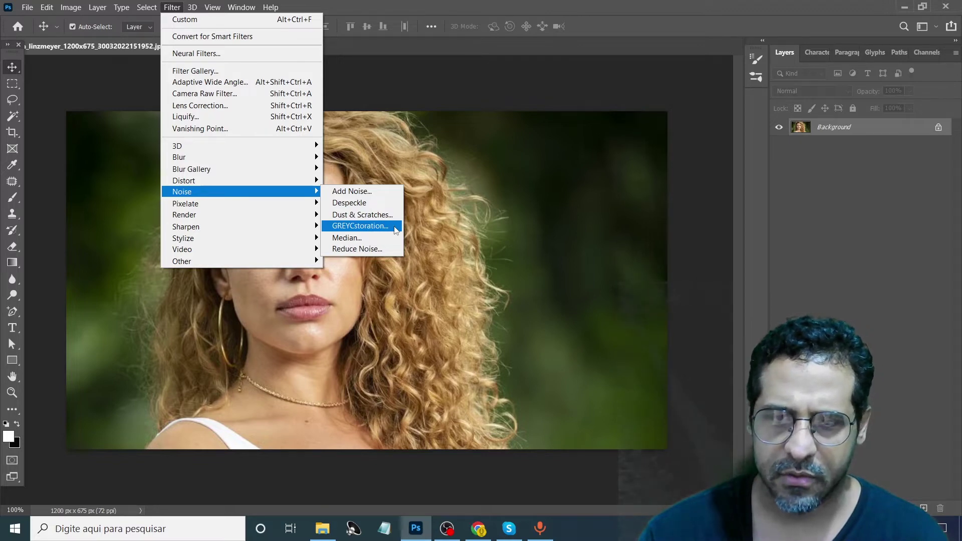
pyautogui.click(687, 225)
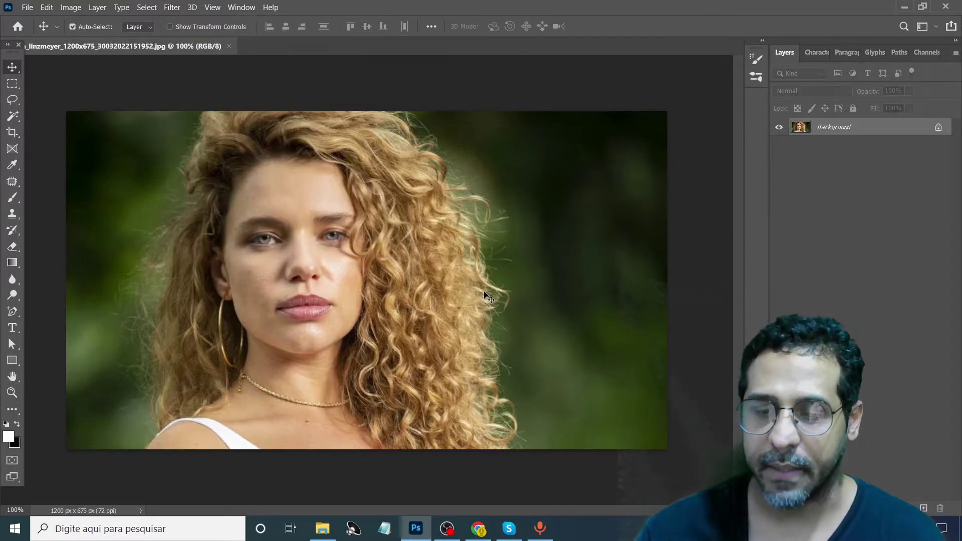
pyautogui.click(475, 530)
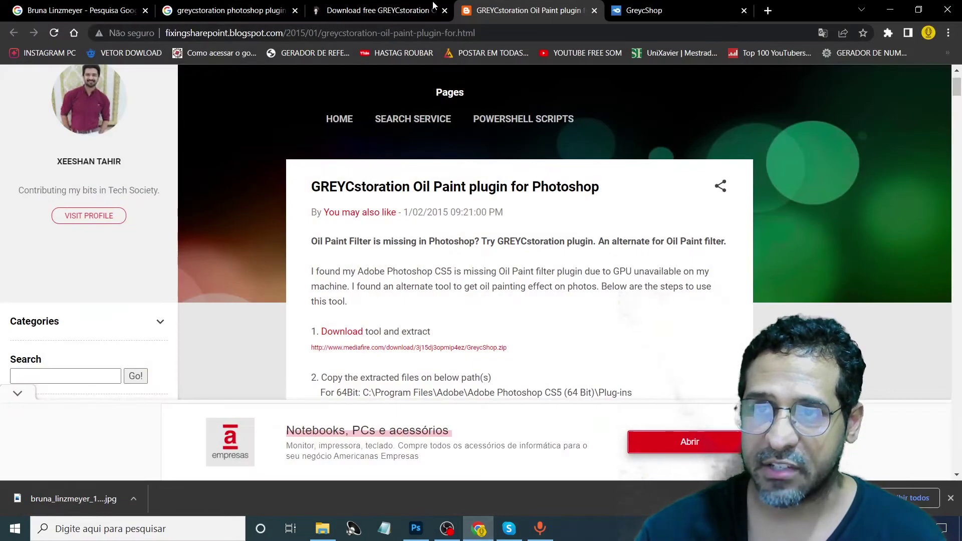
# - Look over the GREYCstoration tabs and the Google search query for the plugin
pyautogui.click(332, 10)
pyautogui.click(230, 10)
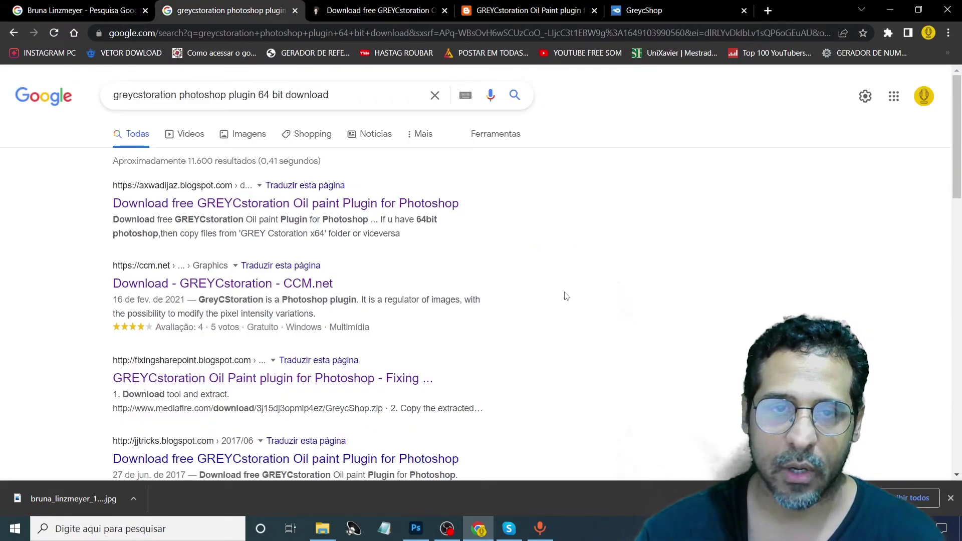
pyautogui.moveTo(346, 95); pyautogui.dragTo(108, 95)
pyautogui.click(603, 202)
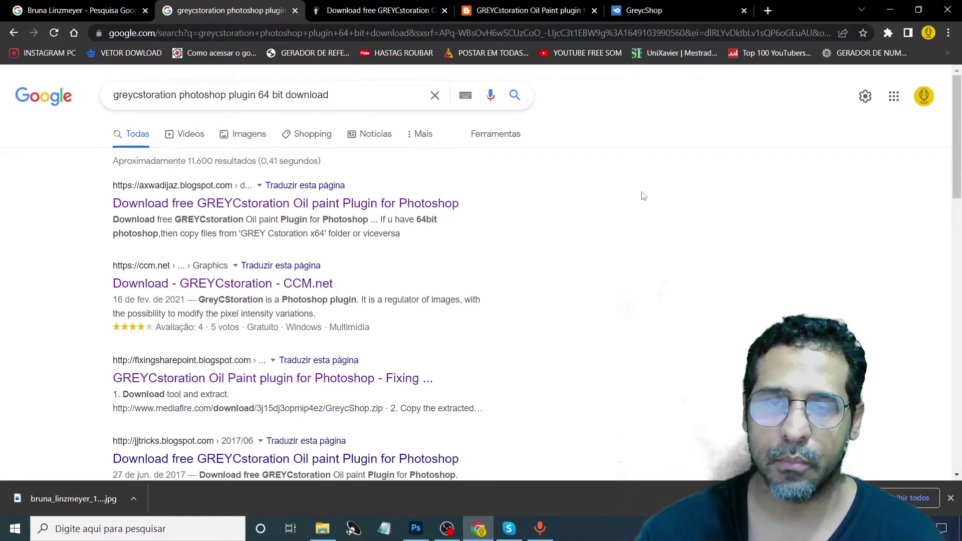
# - Read through the GREYCstoration Oil Paint plugin blog article
pyautogui.click(351, 10)
pyautogui.click(527, 8)
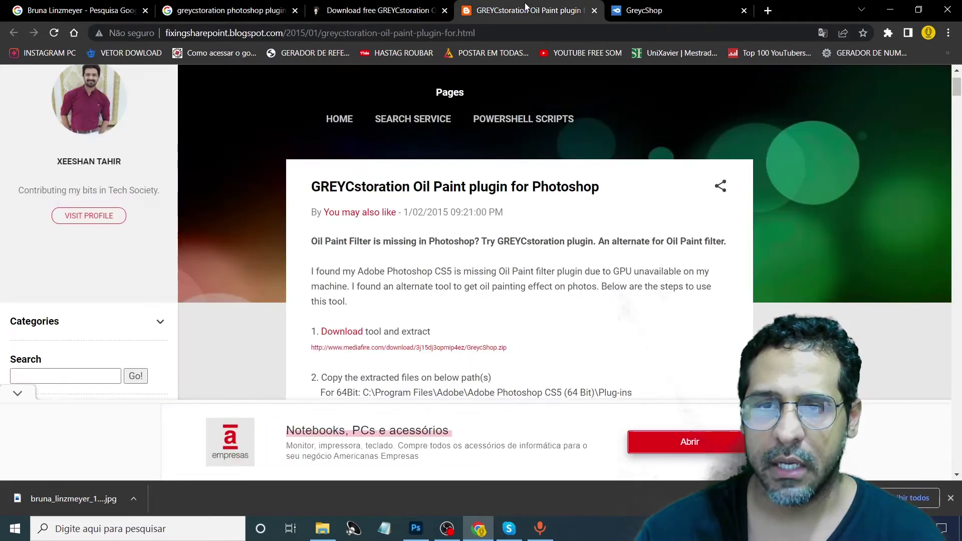
pyautogui.scroll(-2, 883, 297)
pyautogui.scroll(-2, 882, 297)
pyautogui.scroll(-4, 882, 297)
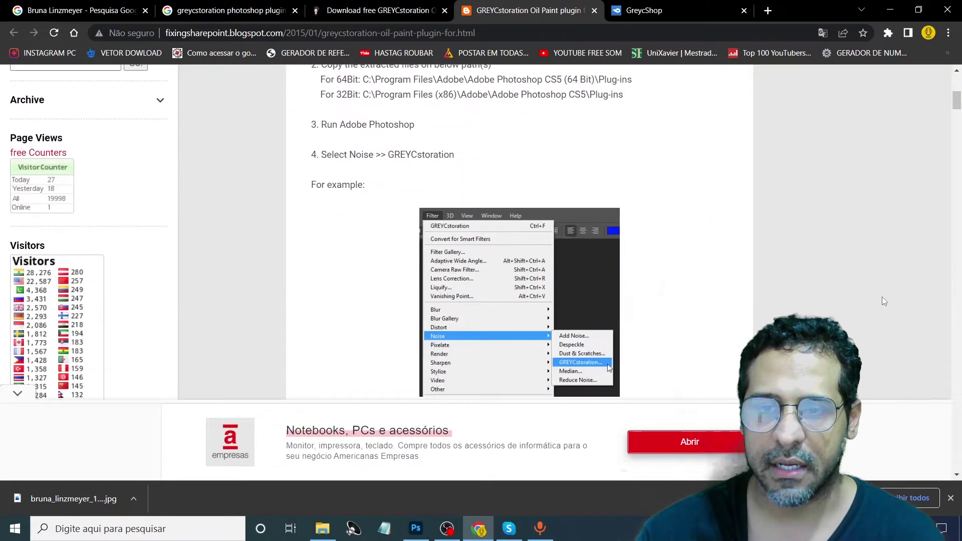
pyautogui.scroll(-4, 884, 301)
pyautogui.scroll(-3, 884, 300)
pyautogui.scroll(5, 884, 301)
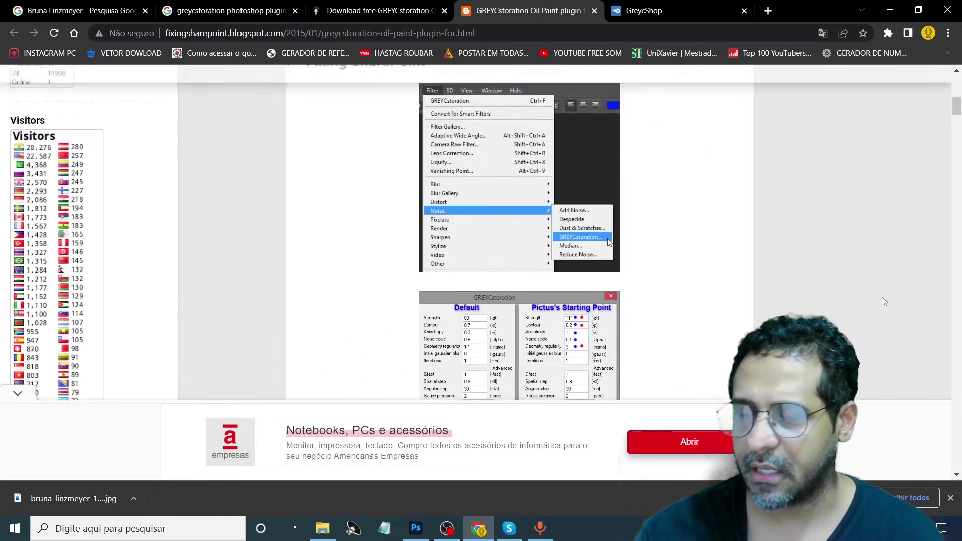
pyautogui.scroll(5, 883, 301)
pyautogui.scroll(5, 884, 301)
# - Open the plugin's GreycShop download page and compare it with the other plugin tabs
pyautogui.click(346, 393)
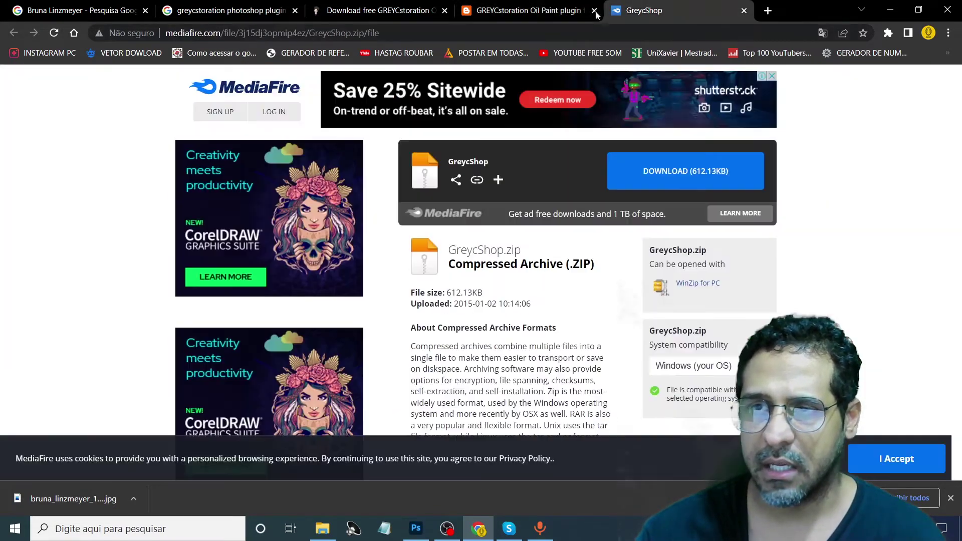
pyautogui.click(558, 13)
pyautogui.click(381, 10)
pyautogui.click(527, 10)
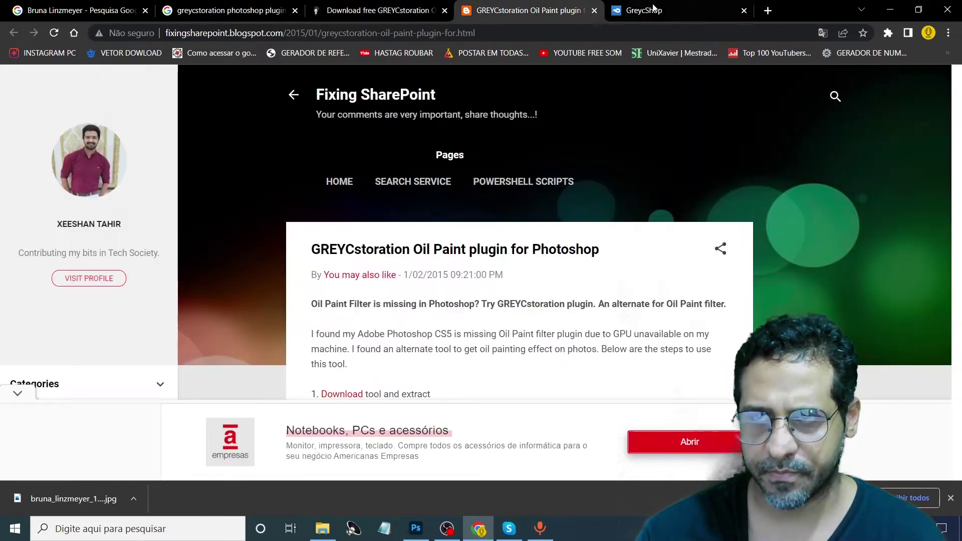
pyautogui.click(652, 11)
pyautogui.click(230, 10)
pyautogui.click(381, 10)
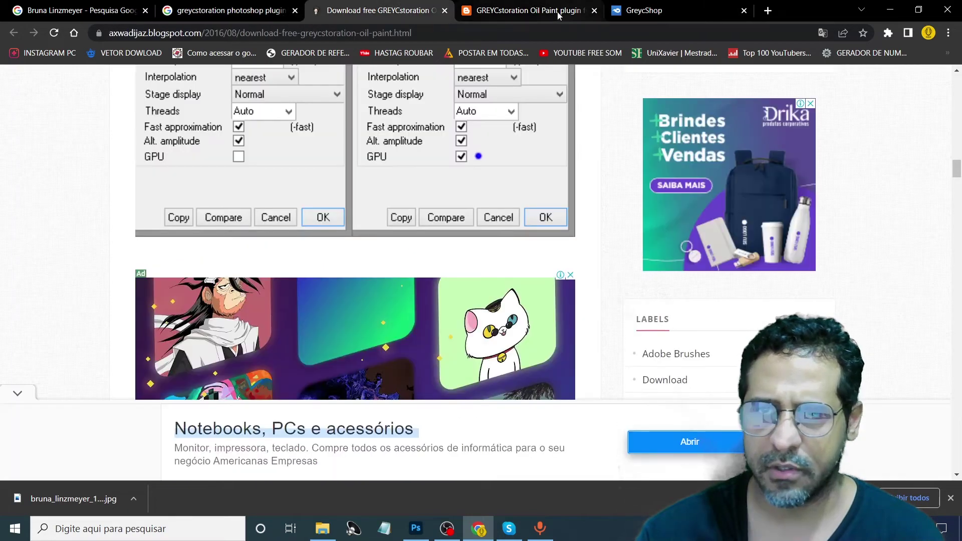
pyautogui.click(526, 10)
pyautogui.click(652, 10)
# - Return to the Google results for the 64-bit GREYCstoration Photoshop plugin download
pyautogui.click(365, 12)
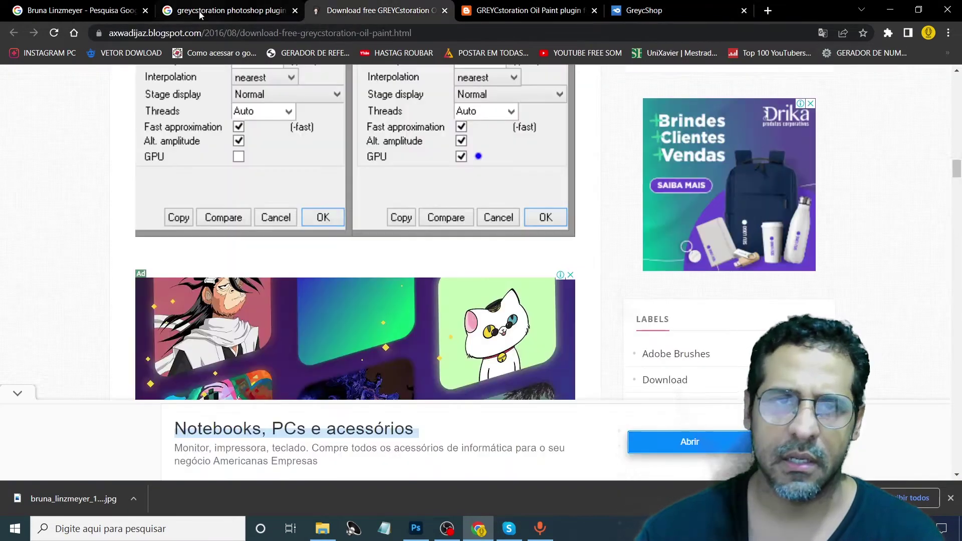
pyautogui.click(261, 10)
pyautogui.click(347, 95)
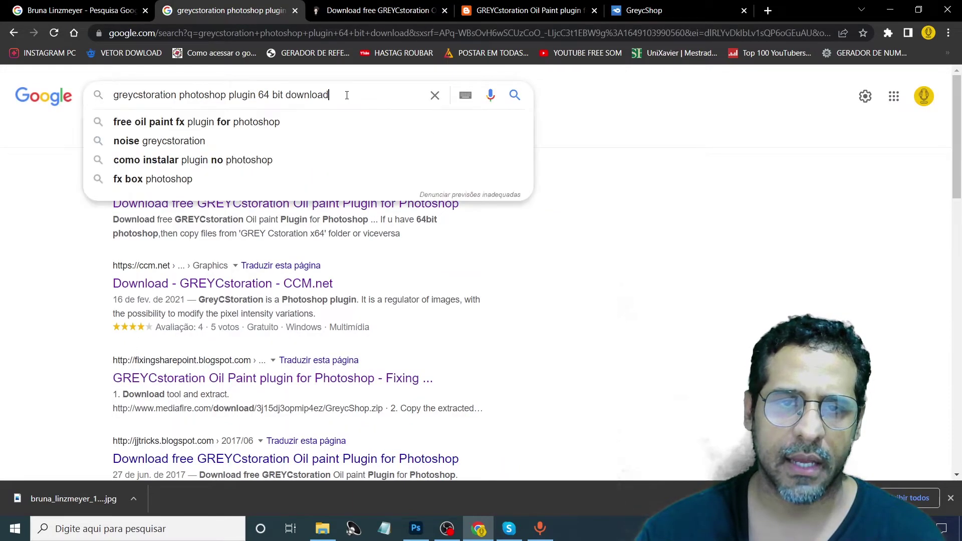
pyautogui.moveTo(329, 94); pyautogui.dragTo(113, 95)
pyautogui.click(688, 198)
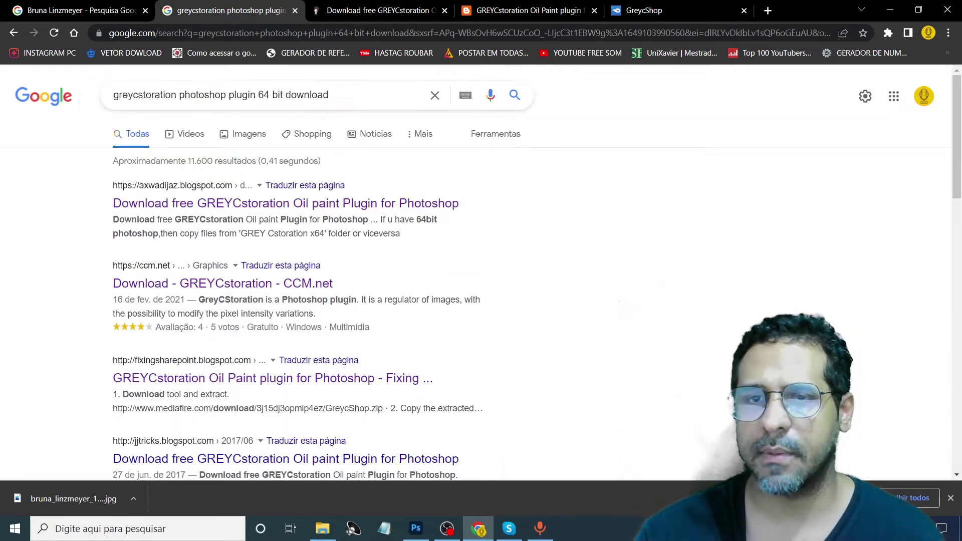
pyautogui.click(426, 11)
pyautogui.click(286, 12)
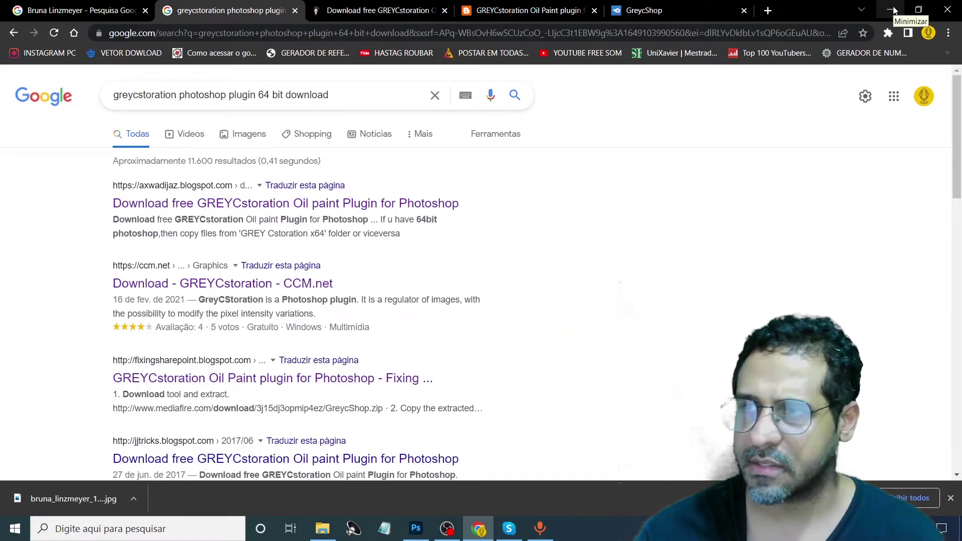
# - Minimize Chrome and review the GREYCstoration entry under Filter > Noise without applying anything
pyautogui.click(892, 10)
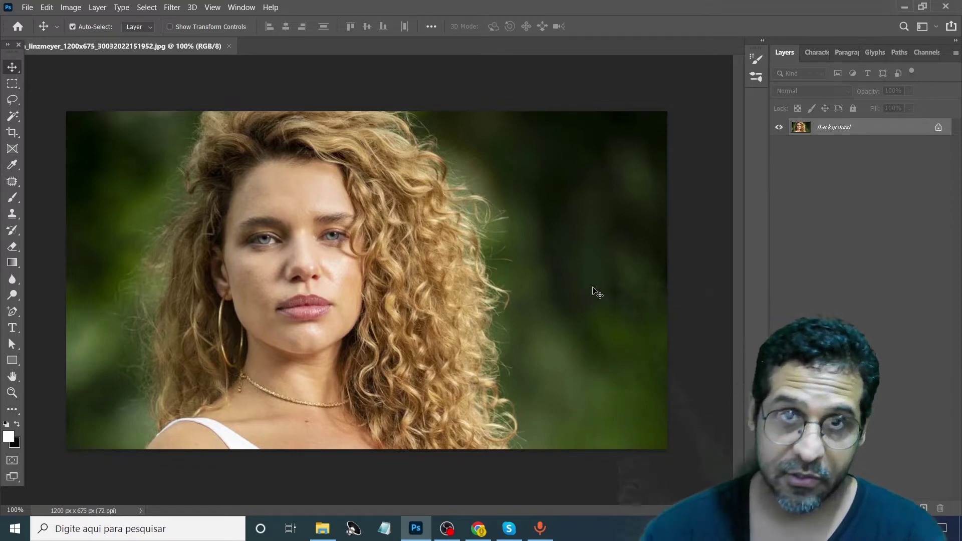
pyautogui.click(172, 7)
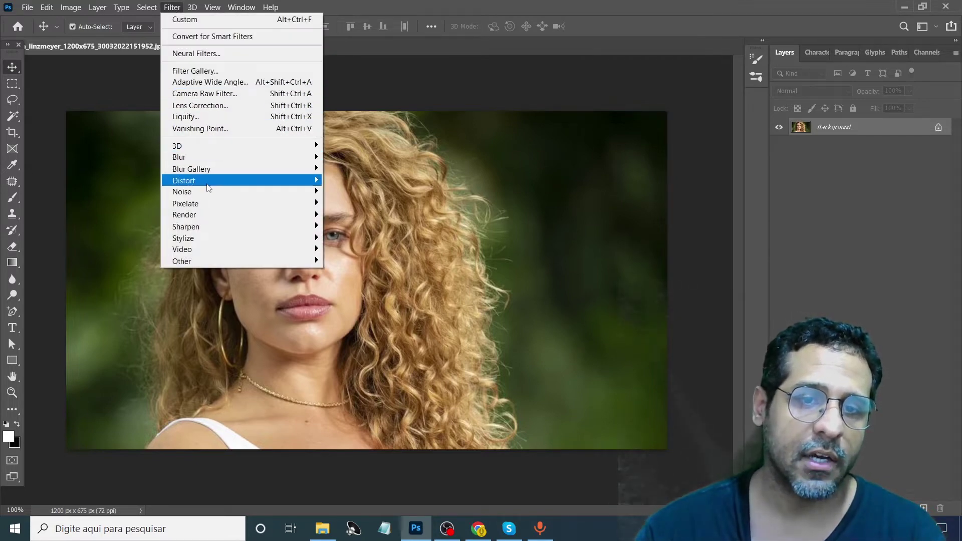
pyautogui.click(457, 89)
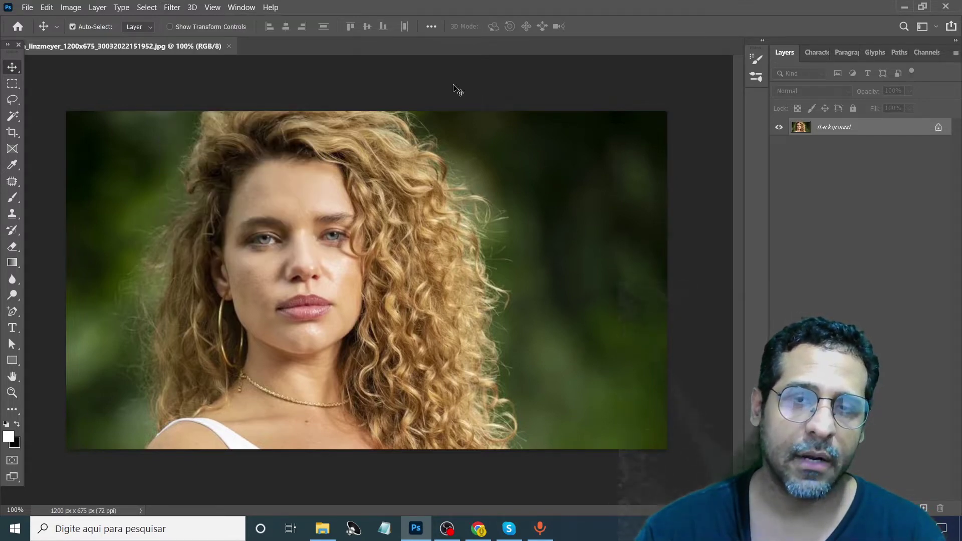
pyautogui.click(171, 8)
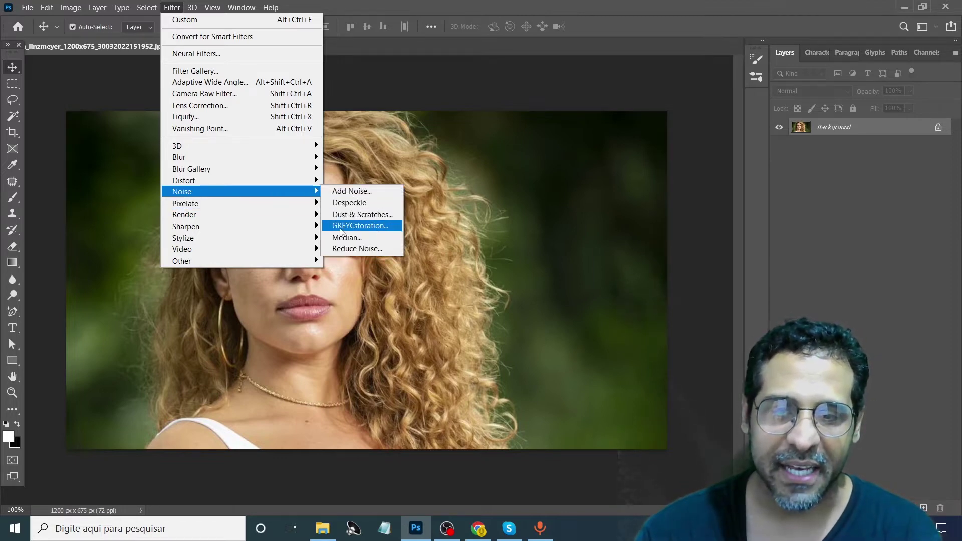
pyautogui.moveTo(182, 191)
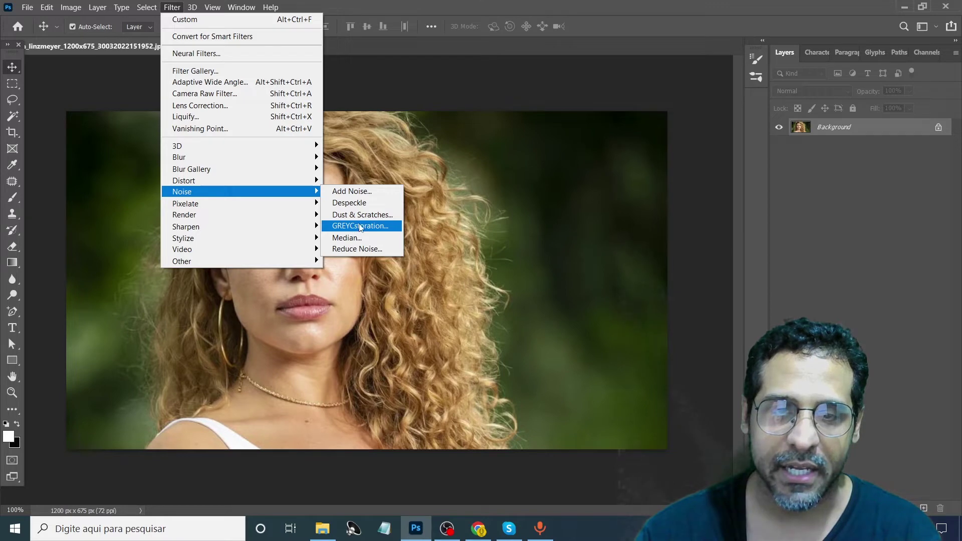
pyautogui.click(161, 6)
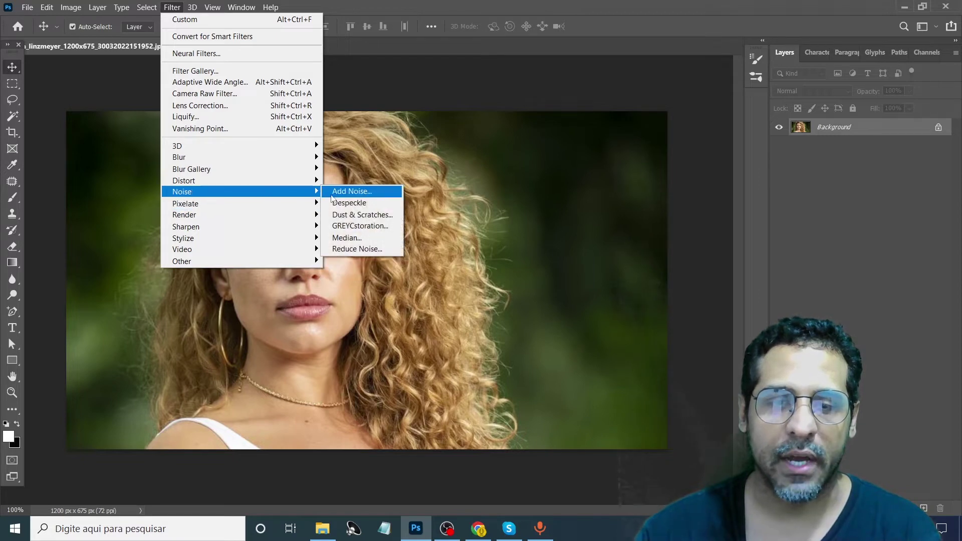
pyautogui.click(697, 230)
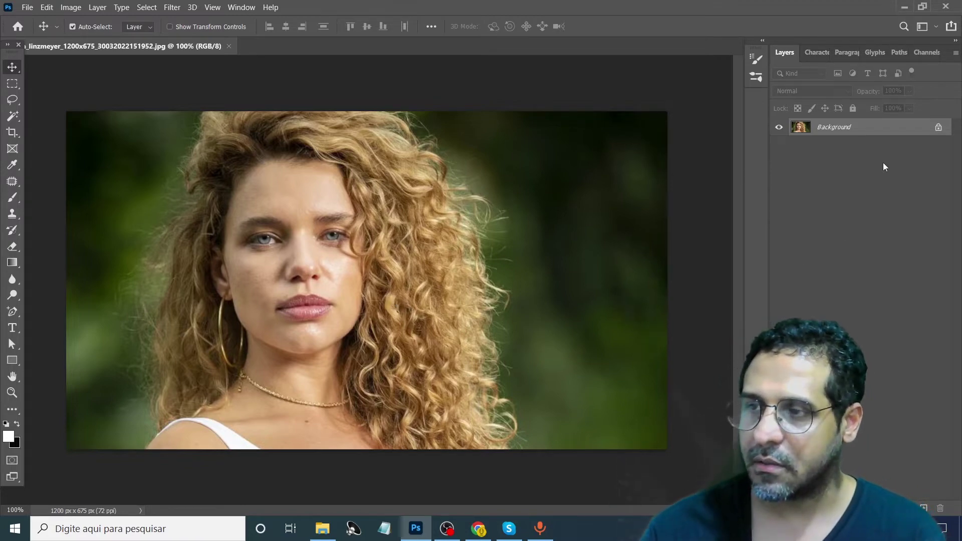
# - Duplicate the Background layer and name the base layer 'orign'
pyautogui.moveTo(864, 128); pyautogui.dragTo(887, 194)
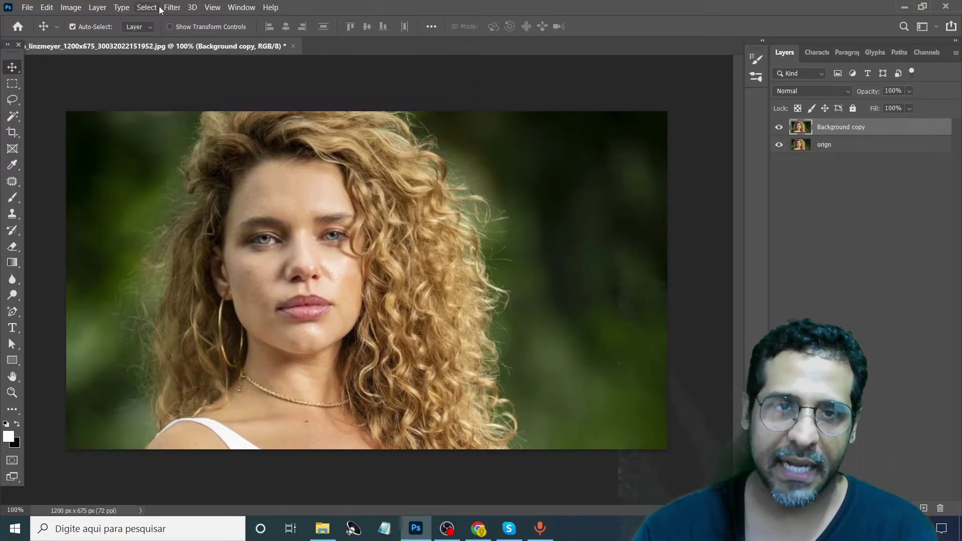
pyautogui.click(169, 8)
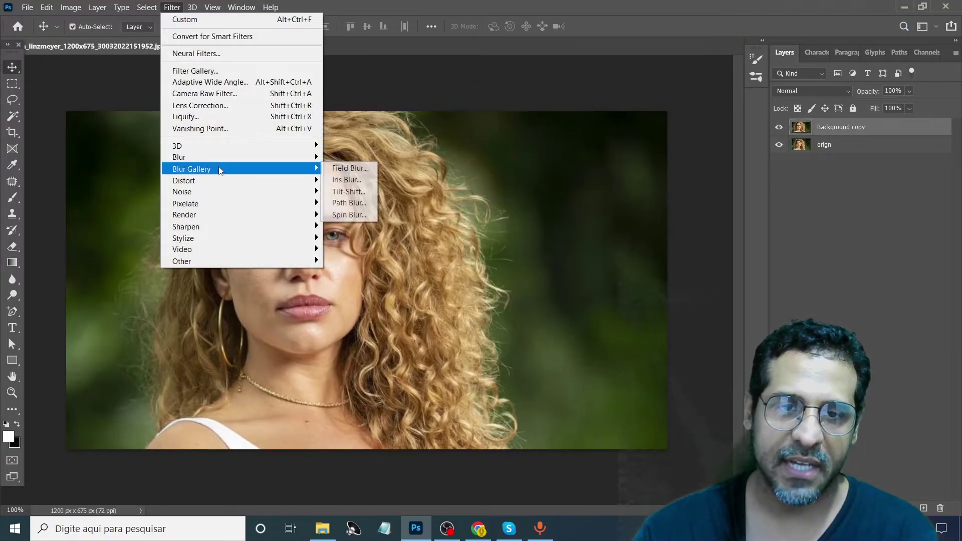
pyautogui.moveTo(182, 192)
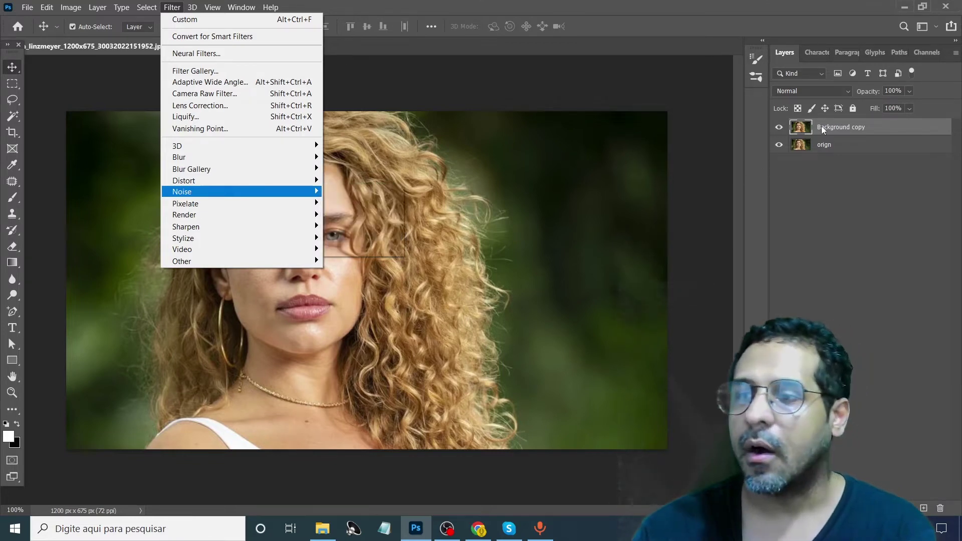
pyautogui.click(837, 147)
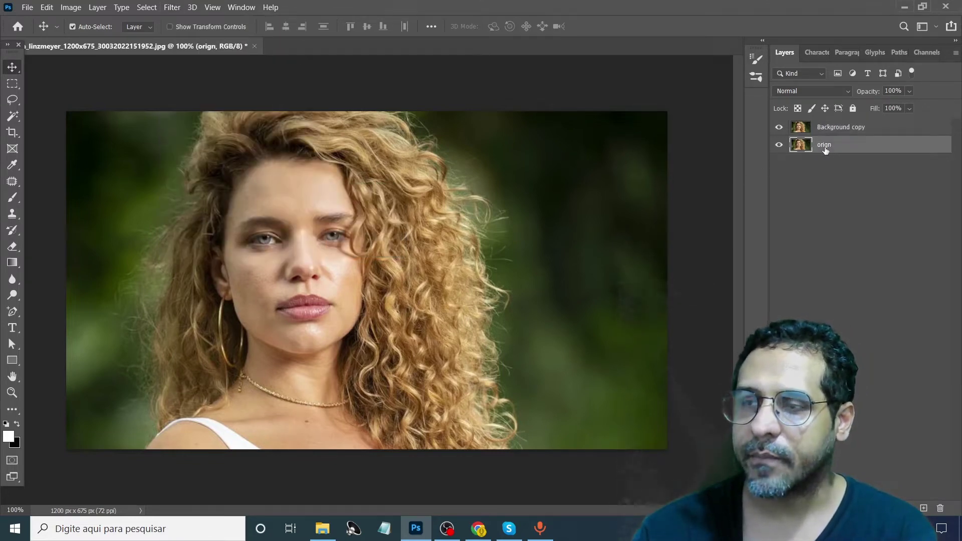
pyautogui.press('Return')
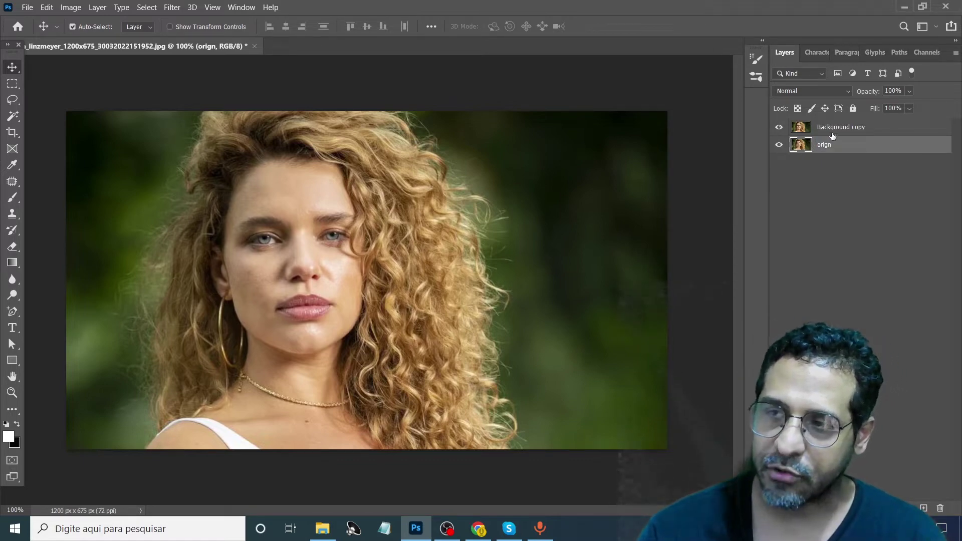
# - Rename the duplicate 'orign copy' layer to 'grey'
pyautogui.moveTo(843, 129)
pyautogui.mouseDown()
pyautogui.moveTo(952, 487)
pyautogui.moveTo(940, 509)
pyautogui.moveTo(924, 508)
pyautogui.mouseUp()
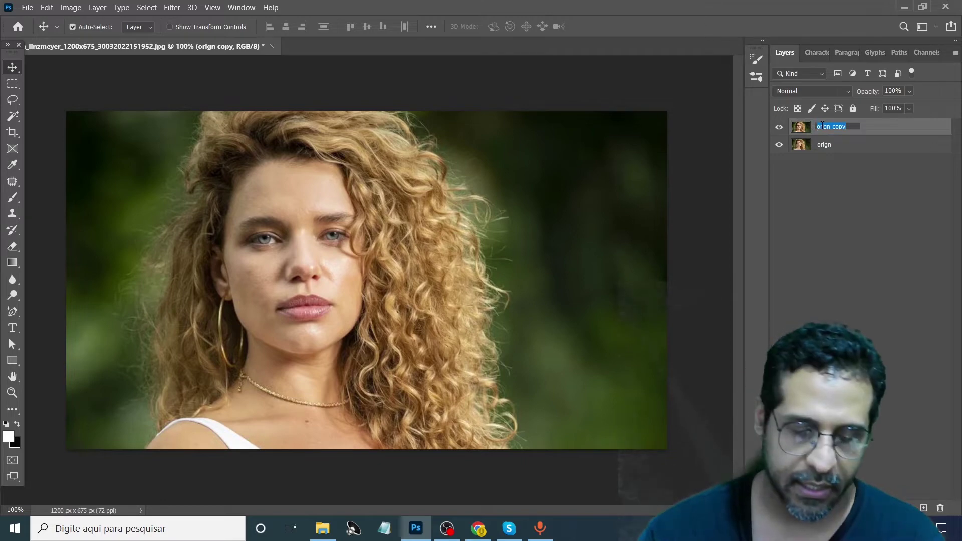
pyautogui.write('oren')
pyautogui.press('BackSpace')
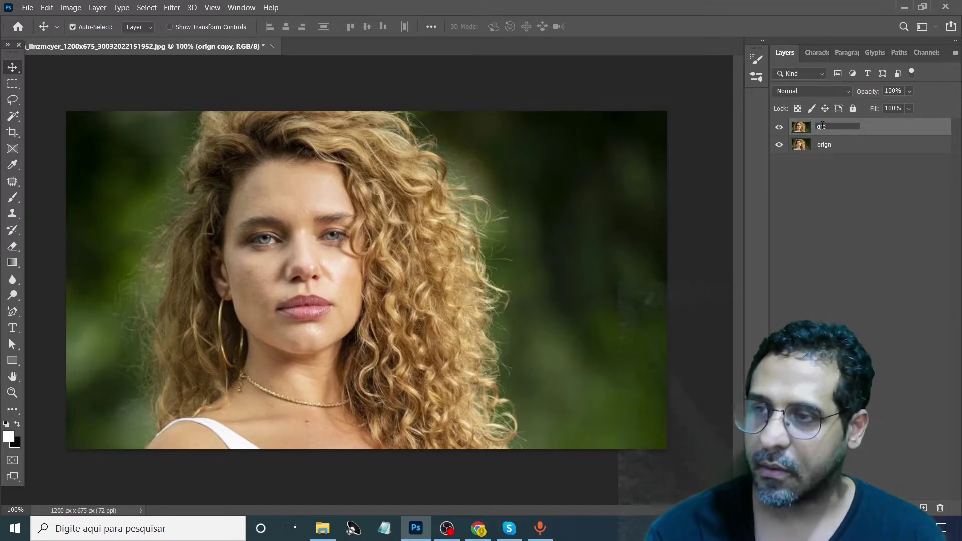
pyautogui.write('grey')
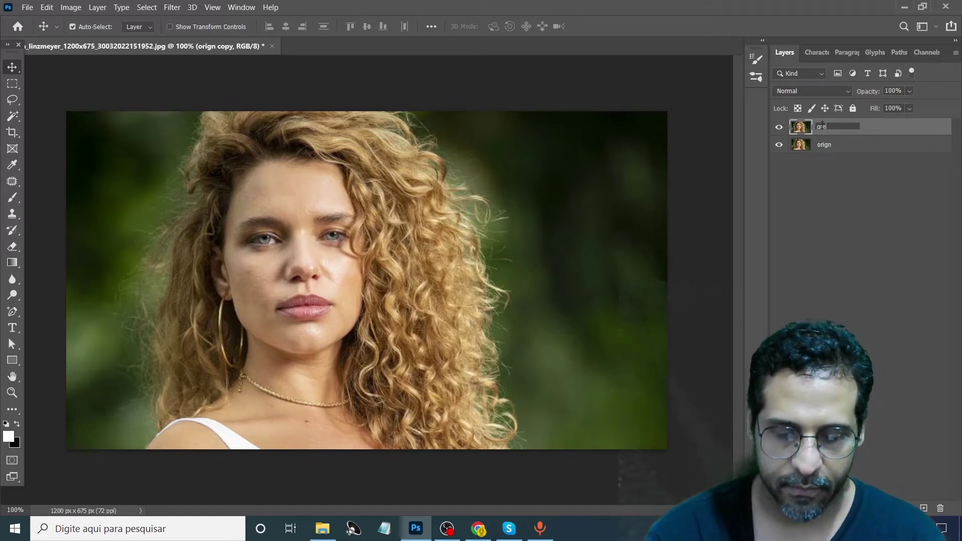
pyautogui.press('Return')
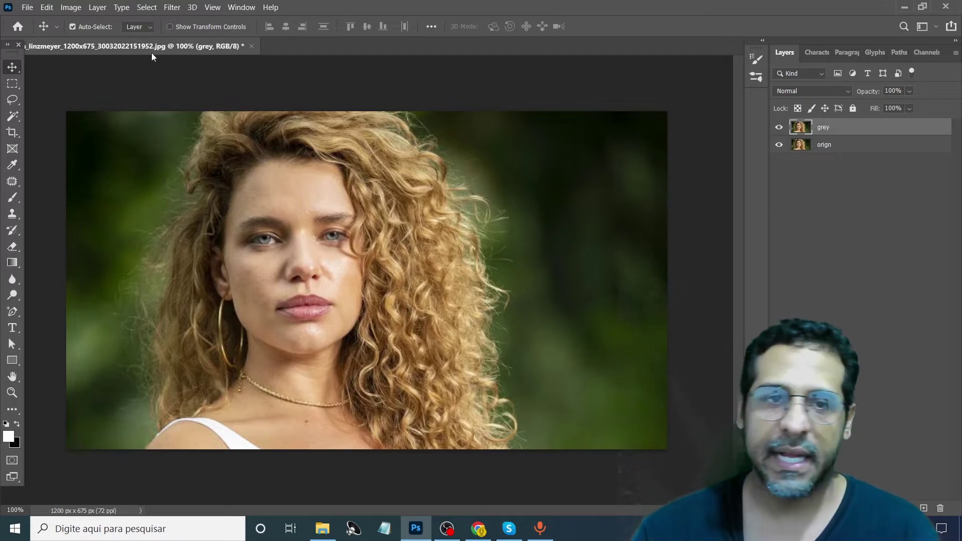
# - Apply GREYCstoration noise removal to the grey layer three times for extra smoothing
pyautogui.click(172, 8)
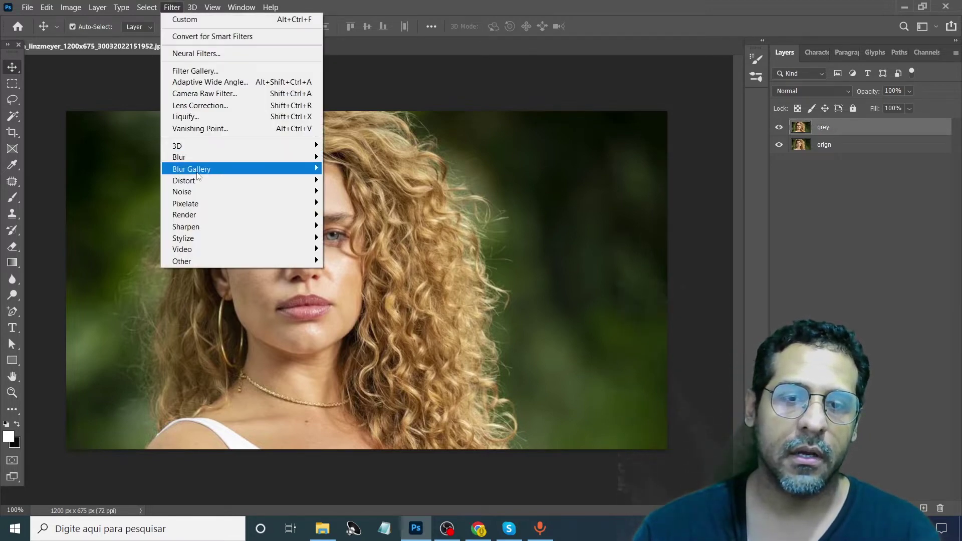
pyautogui.moveTo(182, 191)
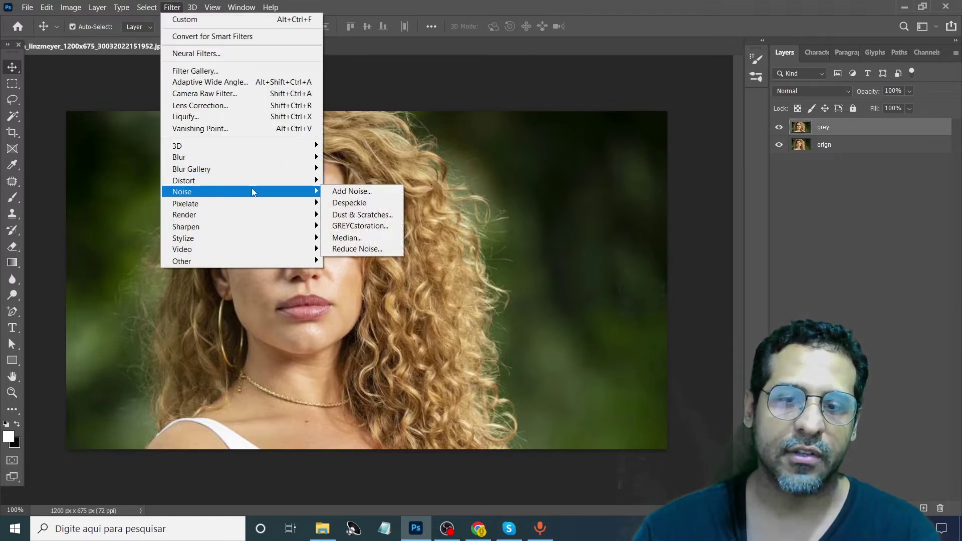
pyautogui.click(369, 226)
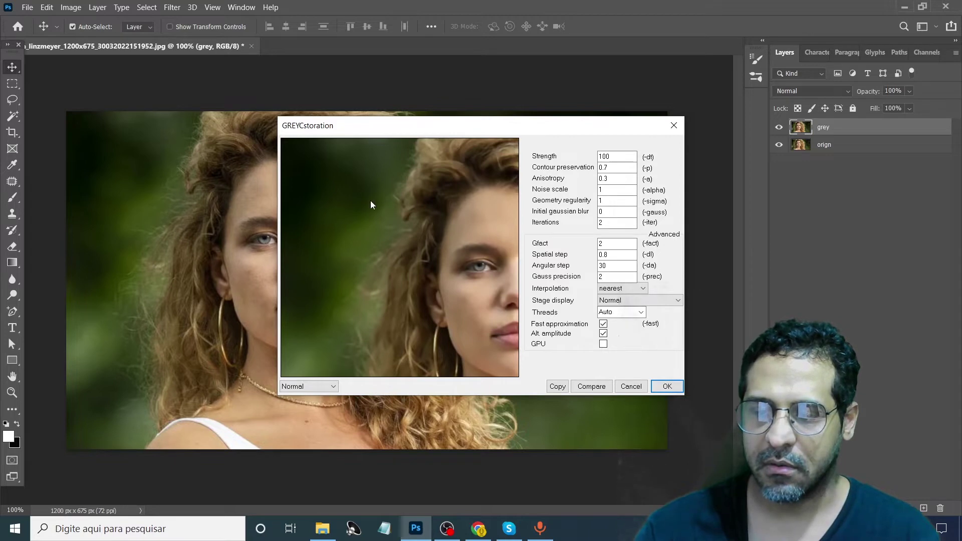
pyautogui.click(662, 387)
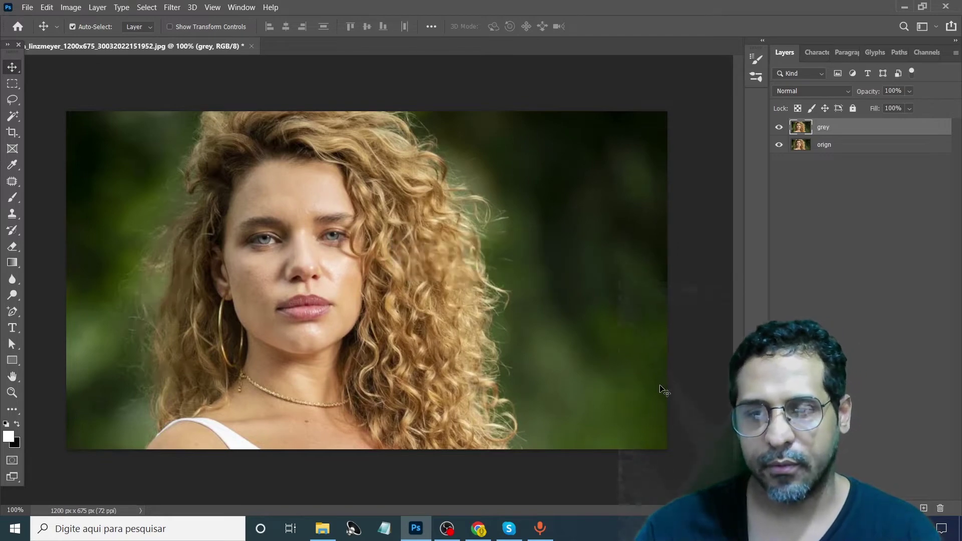
pyautogui.click(171, 8)
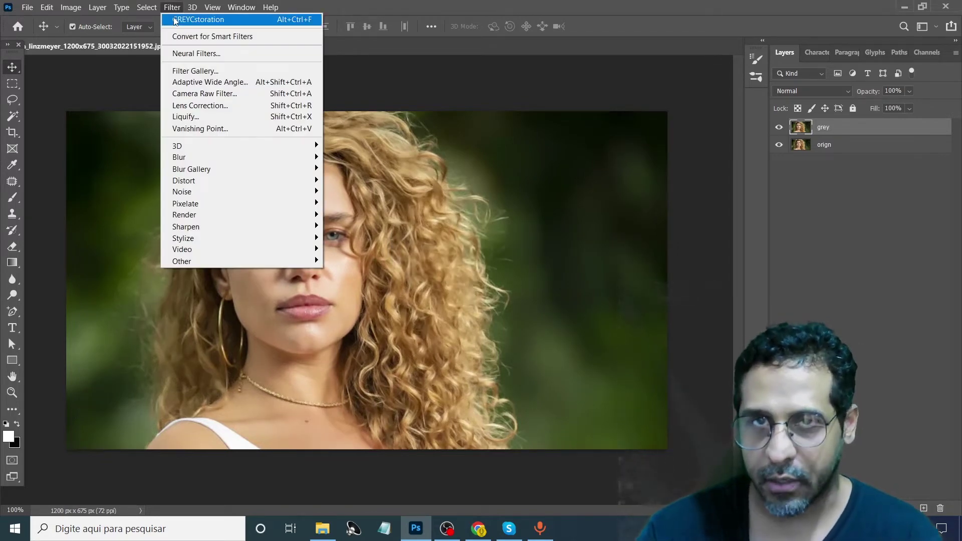
pyautogui.click(174, 20)
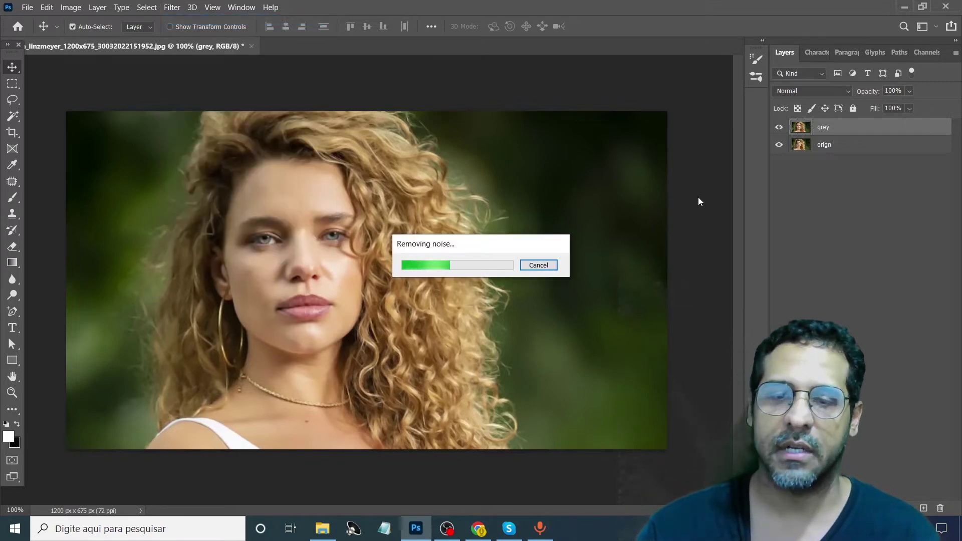
pyautogui.click(171, 8)
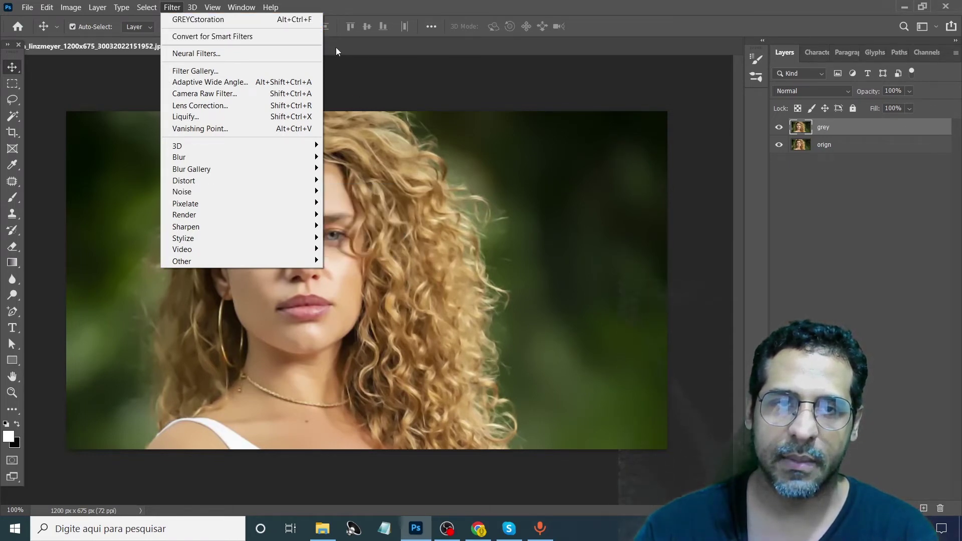
pyautogui.click(175, 11)
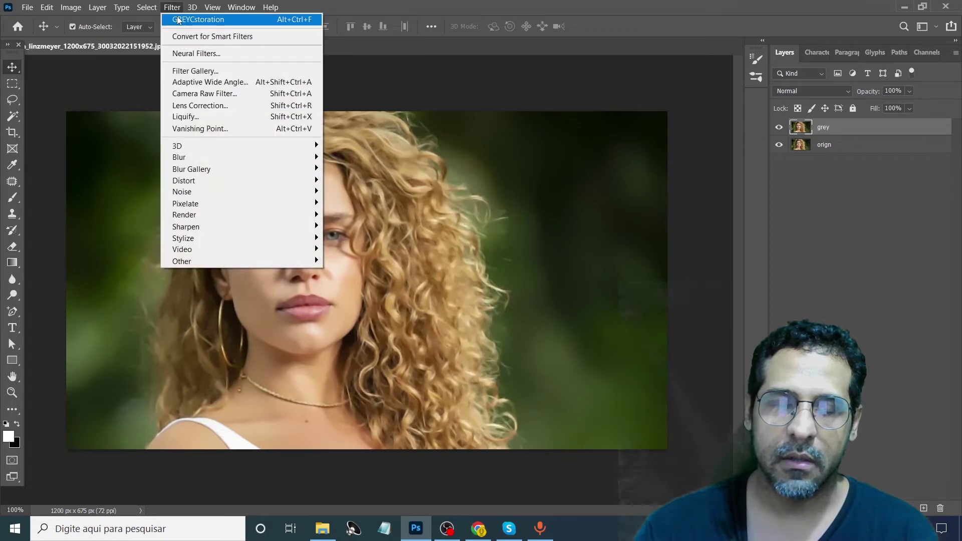
pyautogui.click(201, 19)
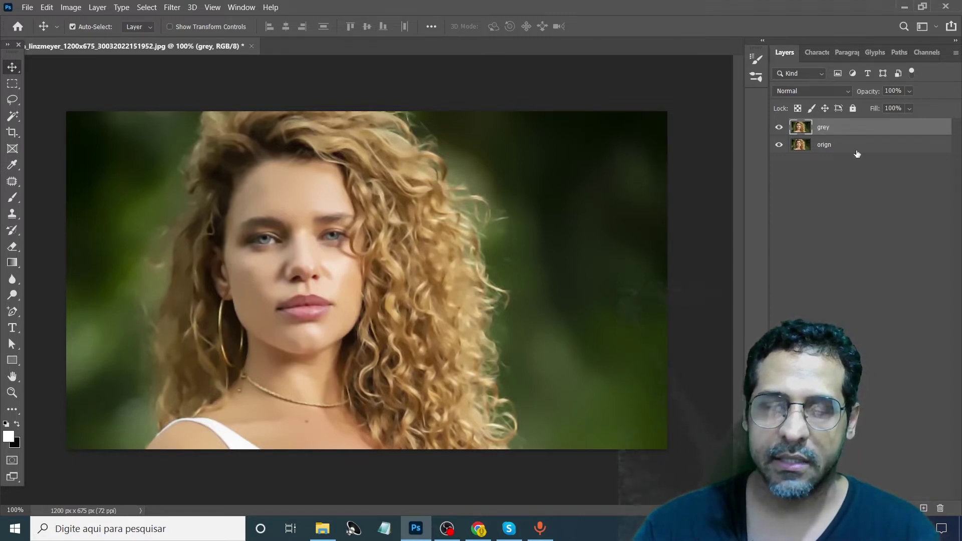
# - Duplicate the grey layer into a 'grey copy' layer at the top of the stack
pyautogui.moveTo(857, 128)
pyautogui.mouseDown()
pyautogui.moveTo(906, 238)
pyautogui.moveTo(924, 507)
pyautogui.mouseUp()
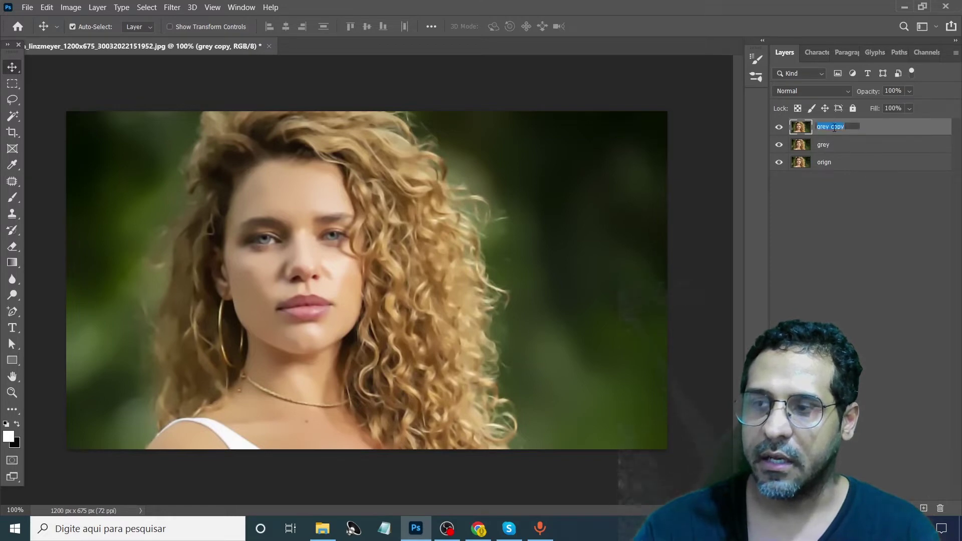
pyautogui.click(172, 7)
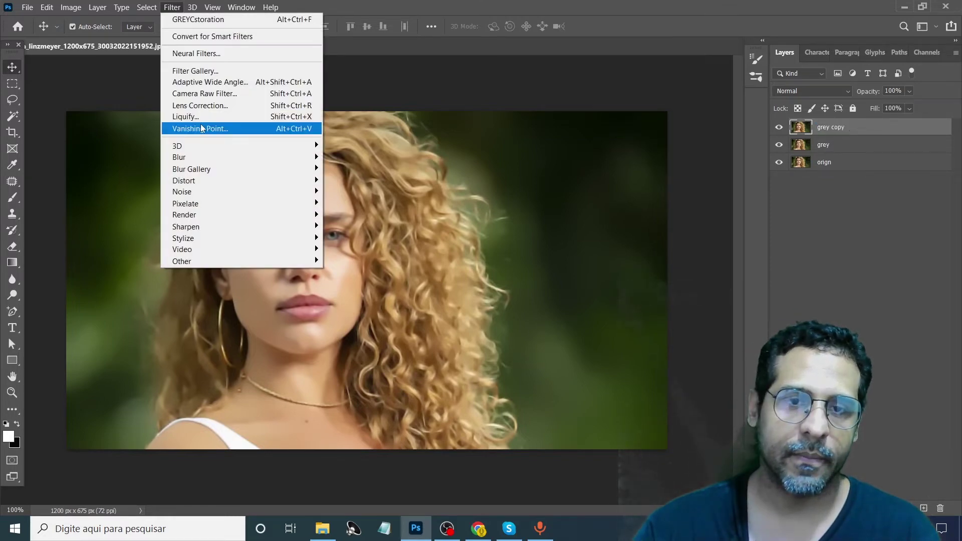
# - Apply the Filter Gallery's Artistic > Cutout effect with Edge Simplicity 0 to grey copy
pyautogui.click(211, 74)
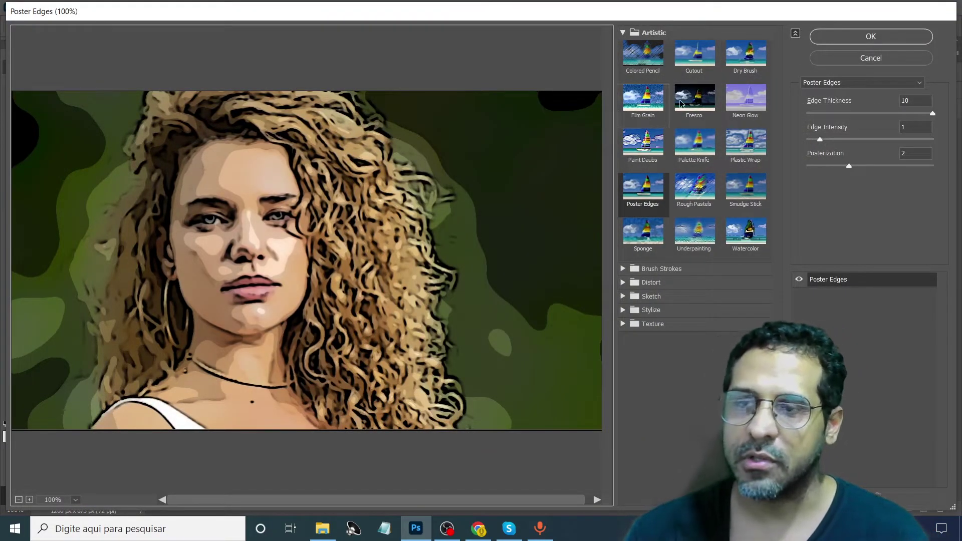
pyautogui.click(695, 54)
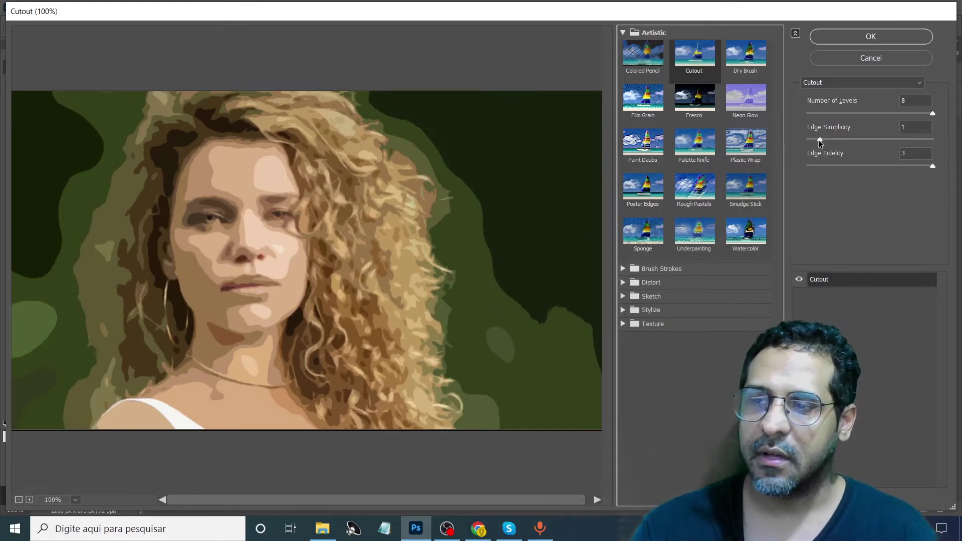
pyautogui.moveTo(820, 140); pyautogui.dragTo(805, 139)
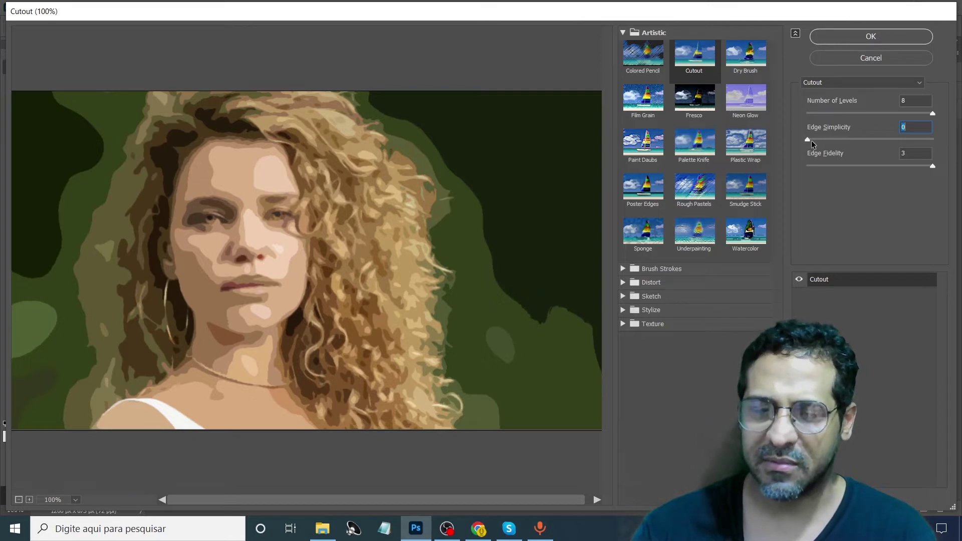
pyautogui.click(846, 40)
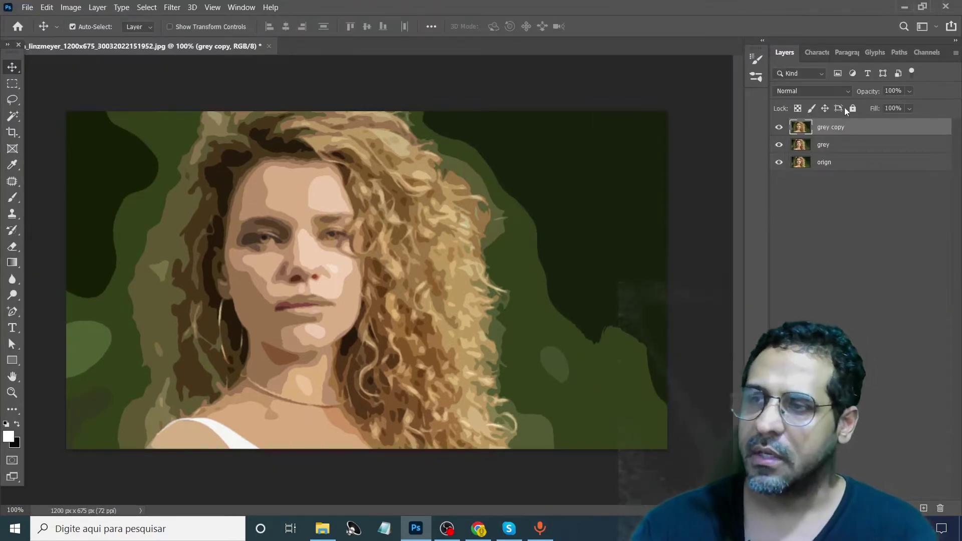
# - Set the grey copy layer's Fill to 30% and toggle its visibility to compare
pyautogui.click(828, 144)
pyautogui.click(896, 129)
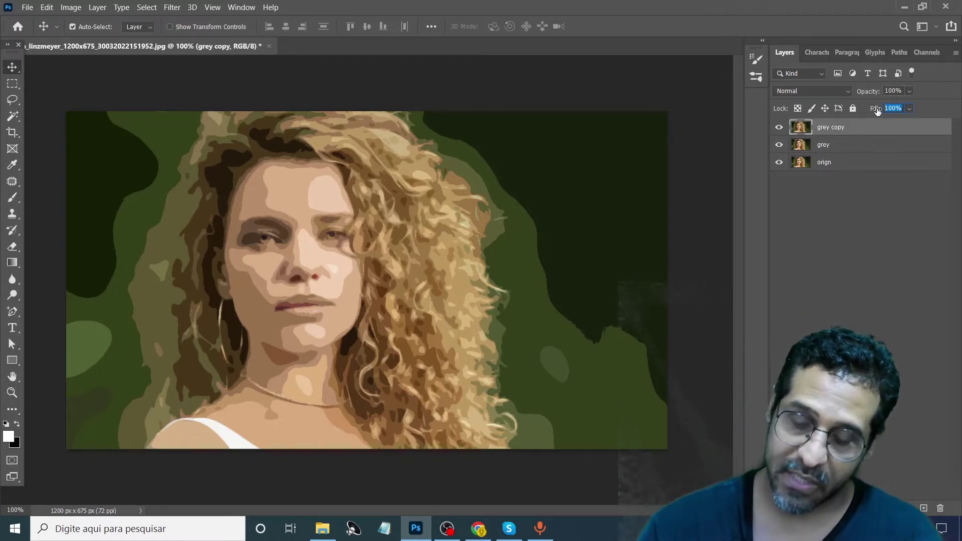
pyautogui.click(839, 146)
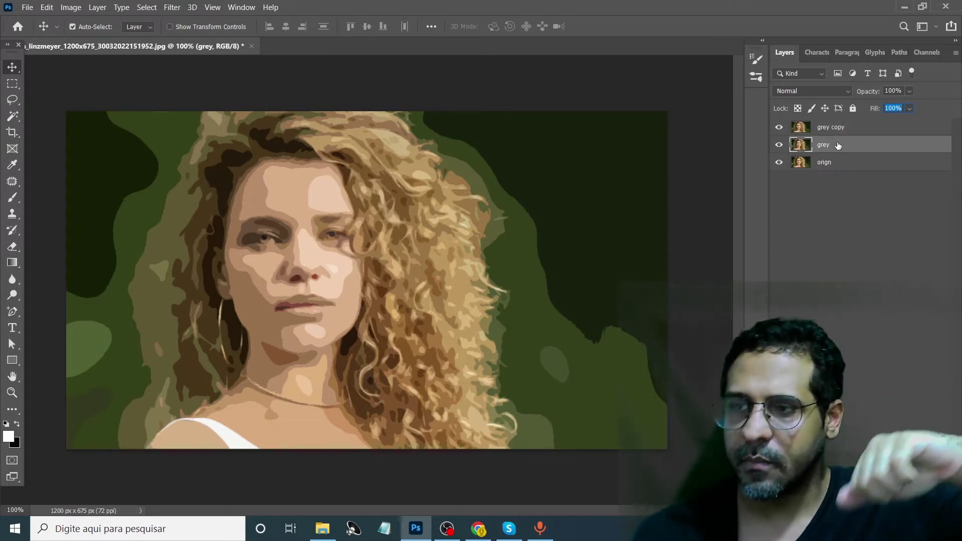
pyautogui.click(836, 130)
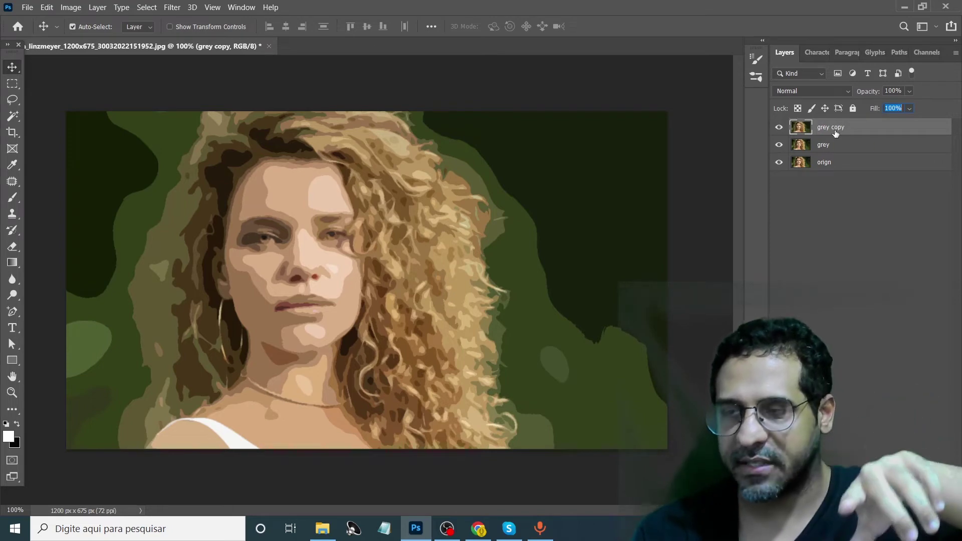
pyautogui.click(832, 146)
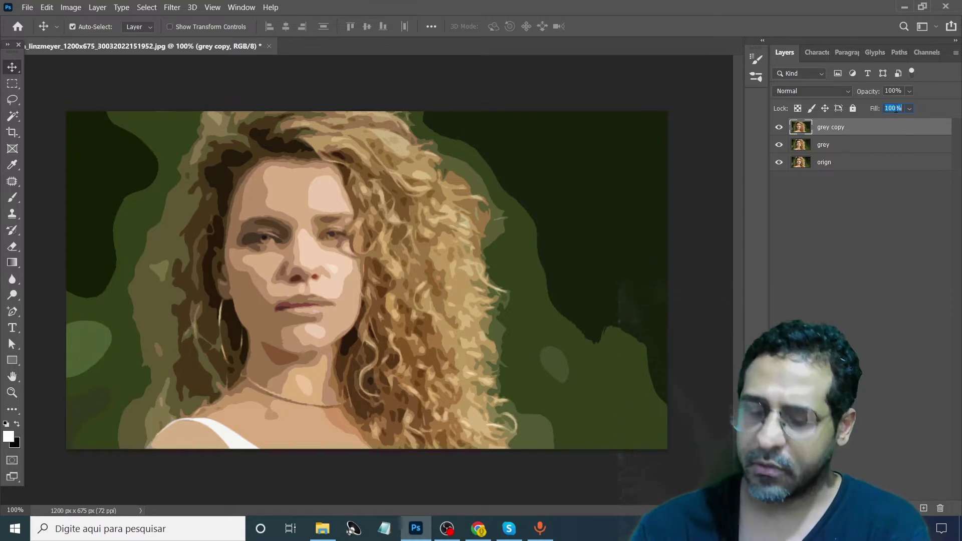
pyautogui.write('30')
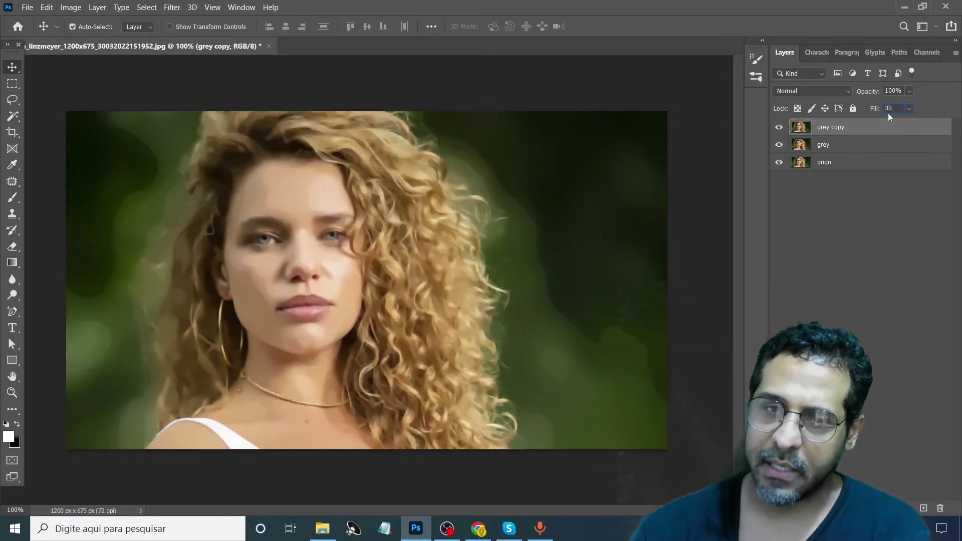
pyautogui.press('Return')
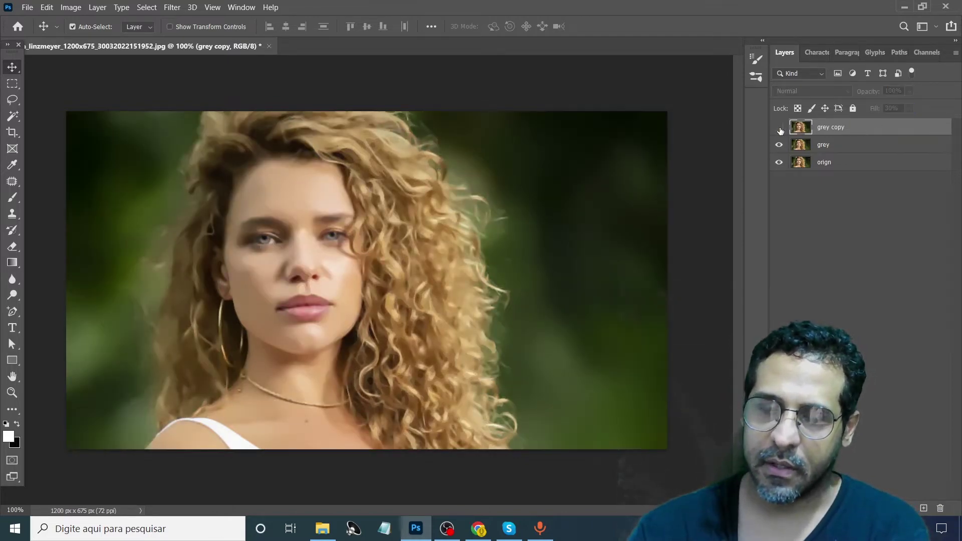
pyautogui.click(779, 129)
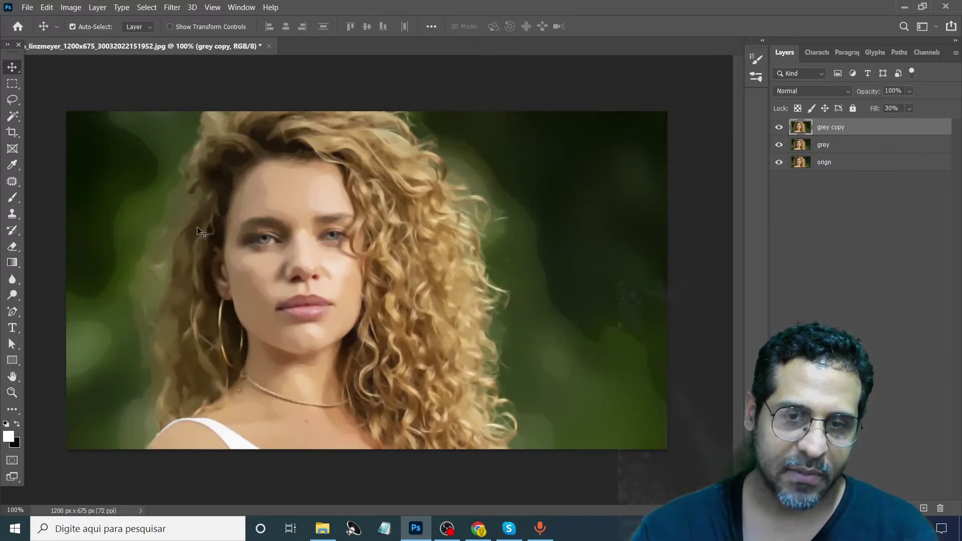
# - Zoom in and out on the face to inspect detail
pyautogui.press('z')
pyautogui.click(262, 216)
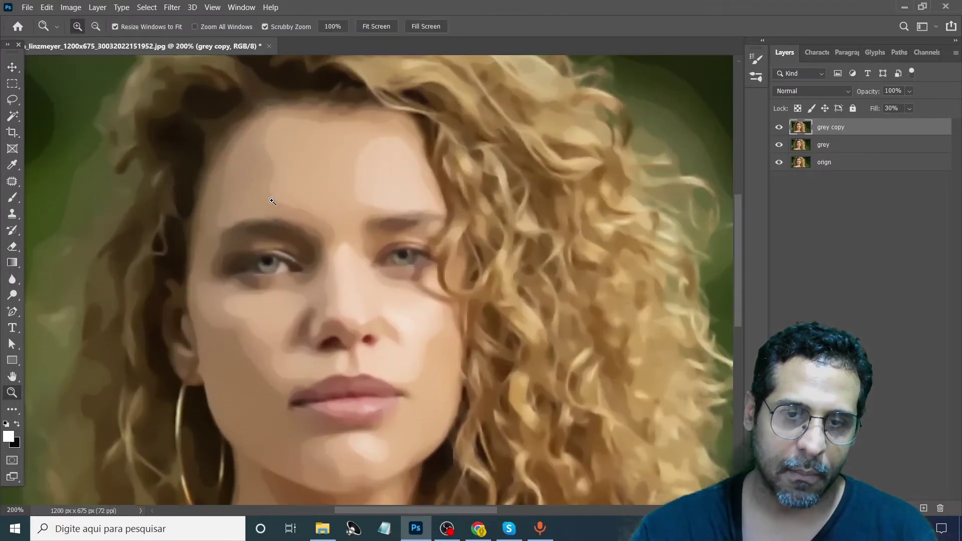
pyautogui.keyDown('alt'); pyautogui.click(333, 202); pyautogui.keyUp('alt')
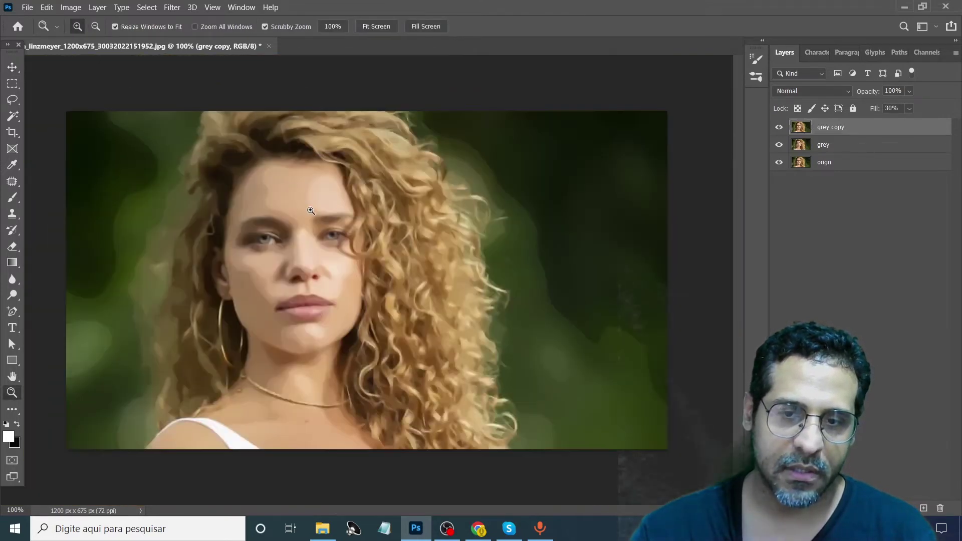
pyautogui.press('v')
pyautogui.press('z')
pyautogui.click(276, 209)
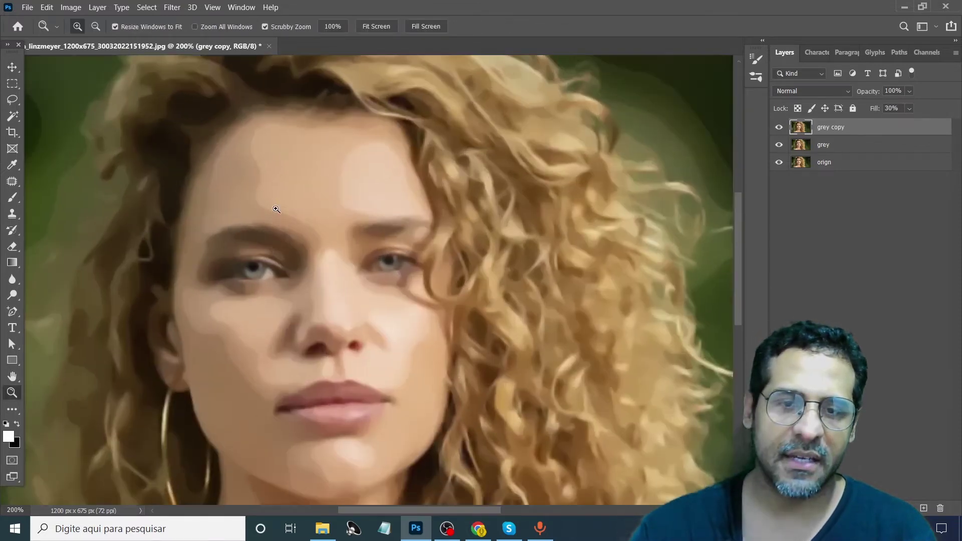
pyautogui.keyDown('alt'); pyautogui.click(276, 210); pyautogui.keyUp('alt')
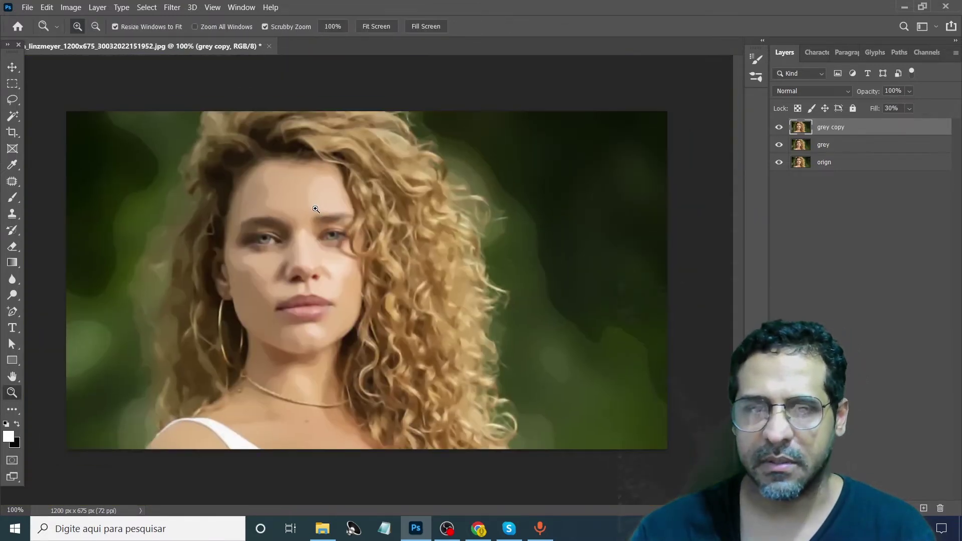
pyautogui.click(12, 66)
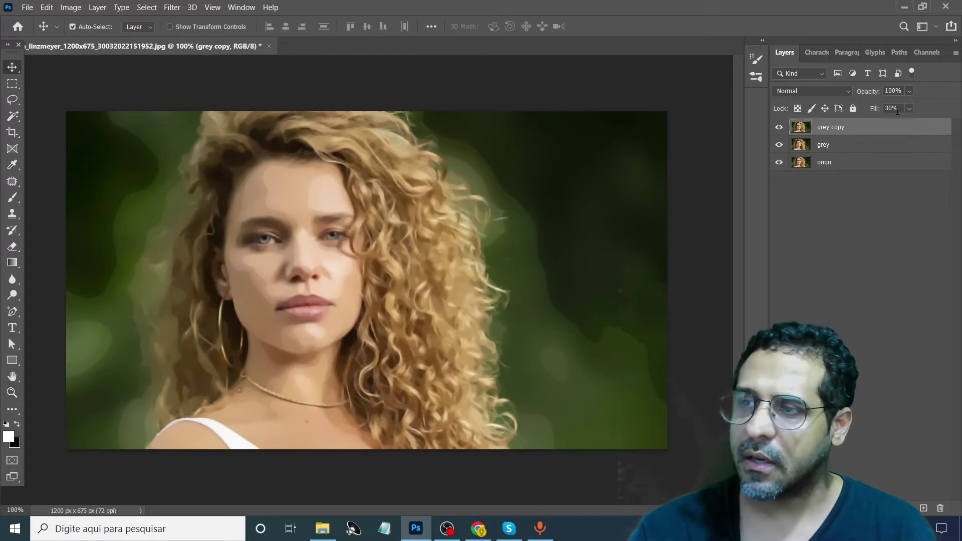
# - Set the grey copy layer's Fill to 25% and show it again to compare
pyautogui.click(878, 111)
pyautogui.write('25')
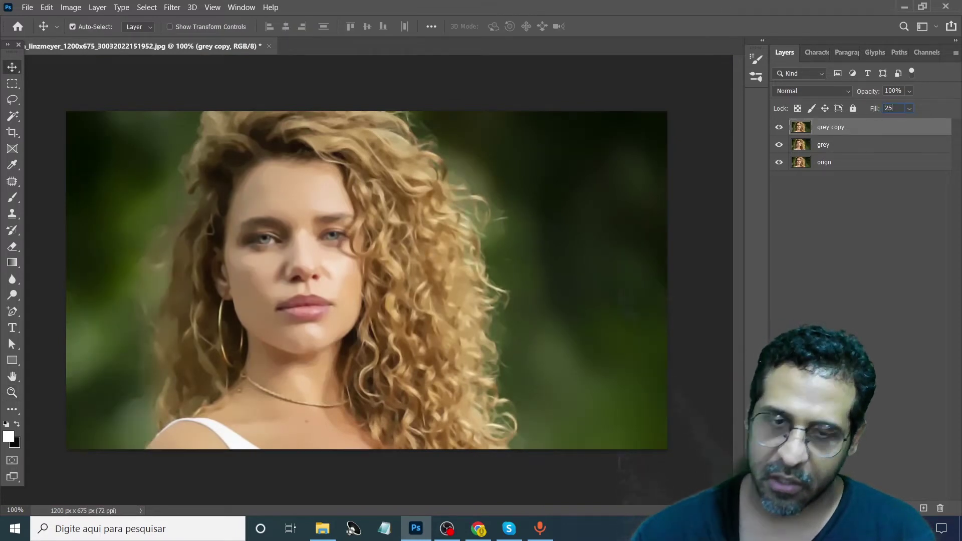
pyautogui.press('Return')
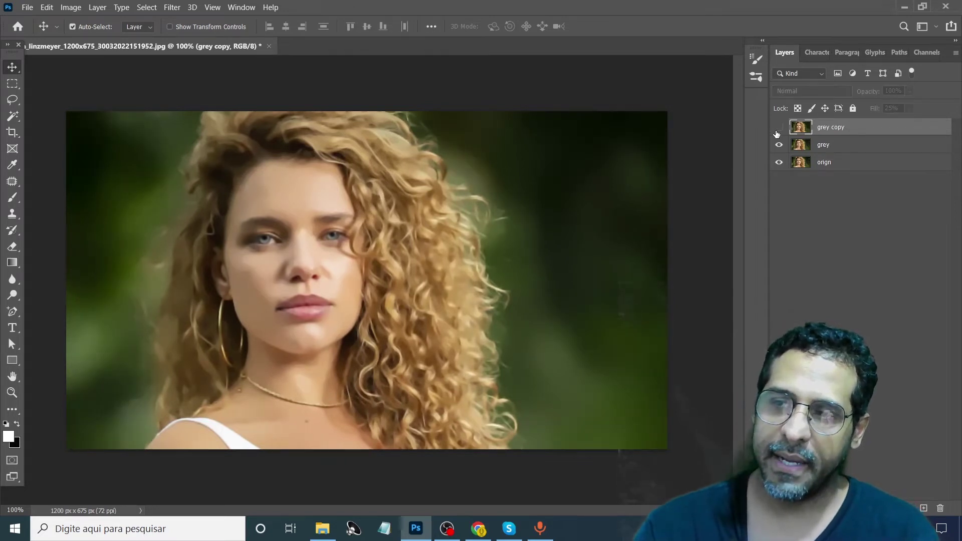
pyautogui.click(778, 129)
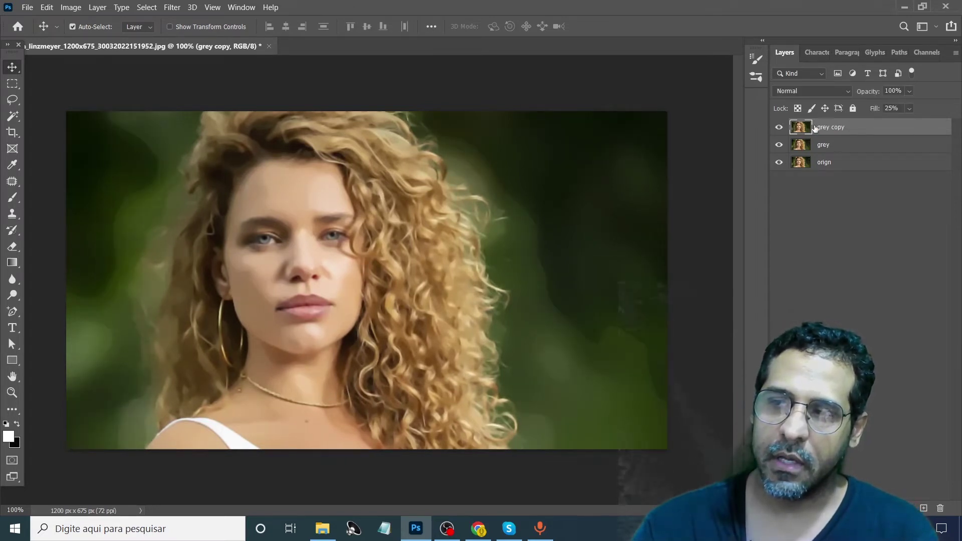
# - Apply the Cutout filter from the Filter Gallery and rename the layer 'cut out'
pyautogui.click(173, 8)
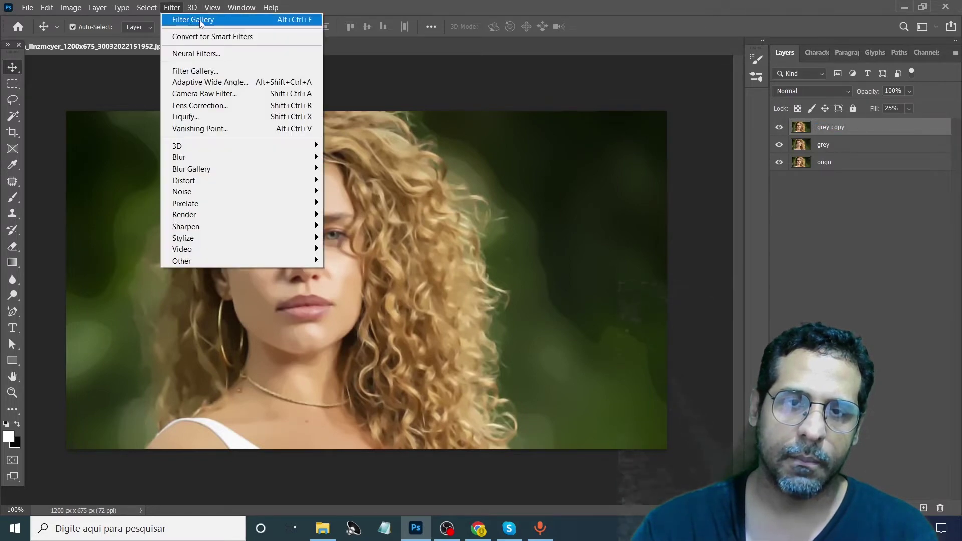
pyautogui.click(218, 71)
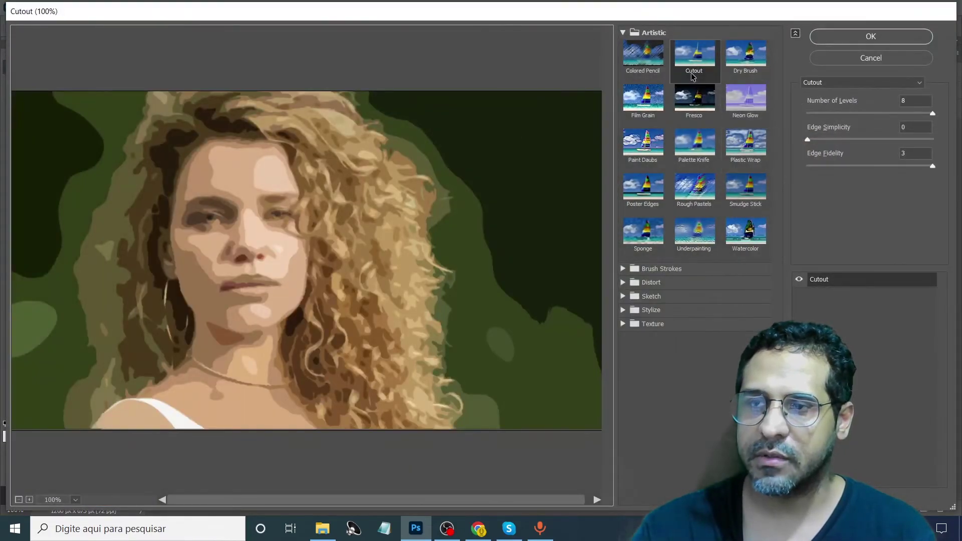
pyautogui.click(853, 40)
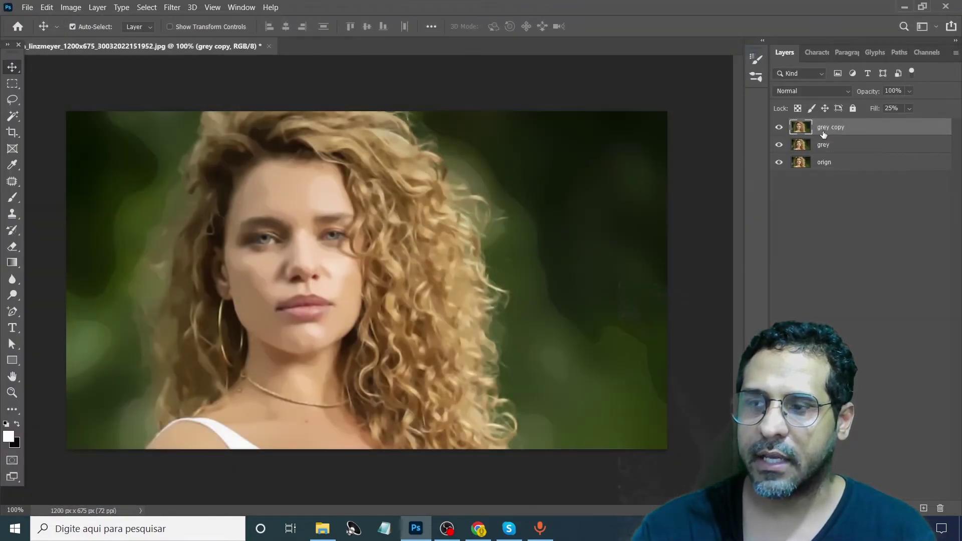
pyautogui.write('cut out')
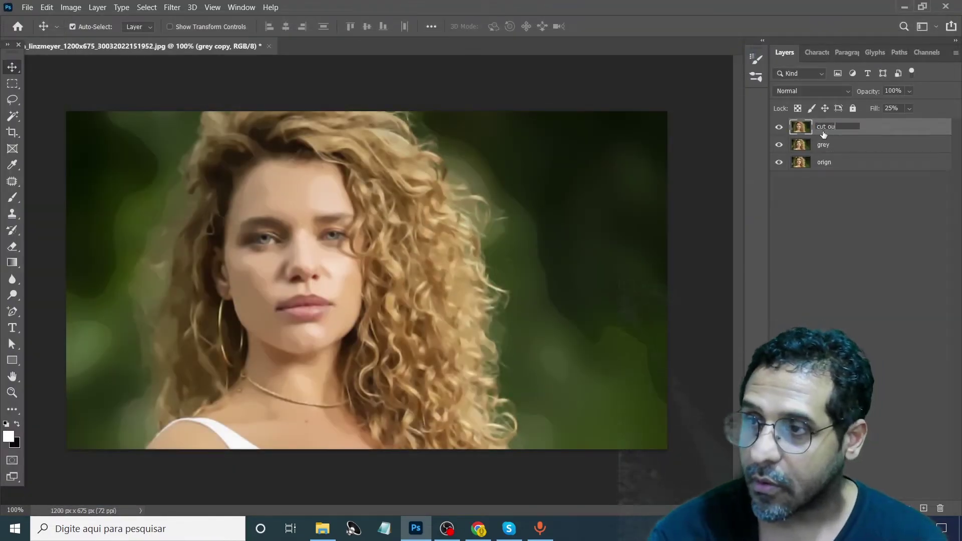
pyautogui.press('Return')
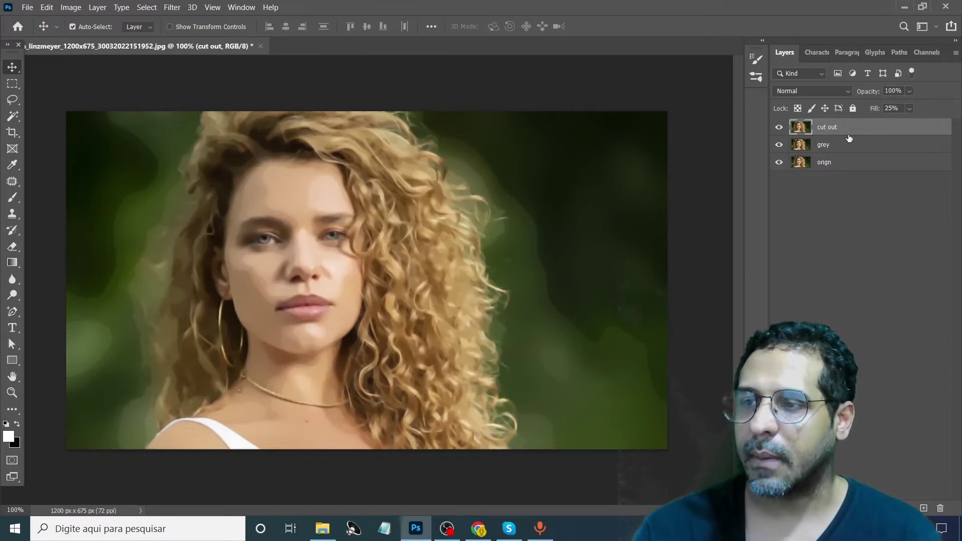
# - Switch between the grey and cut out layers, then hide the cut out layer
pyautogui.click(862, 149)
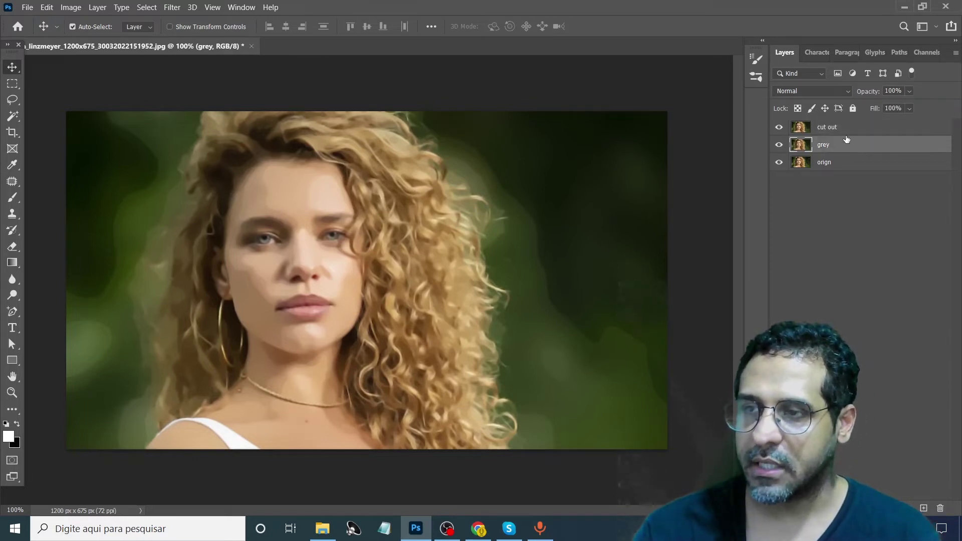
pyautogui.click(793, 130)
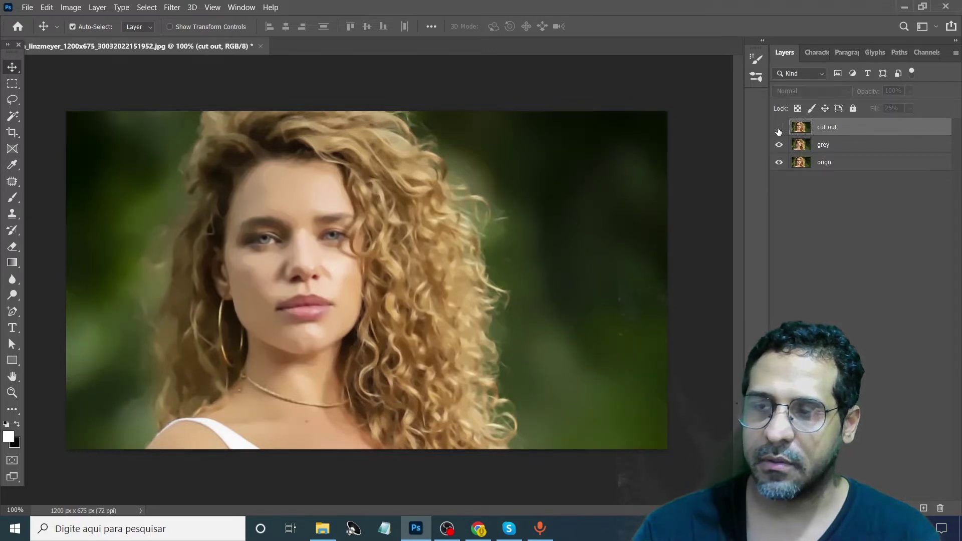
pyautogui.click(844, 145)
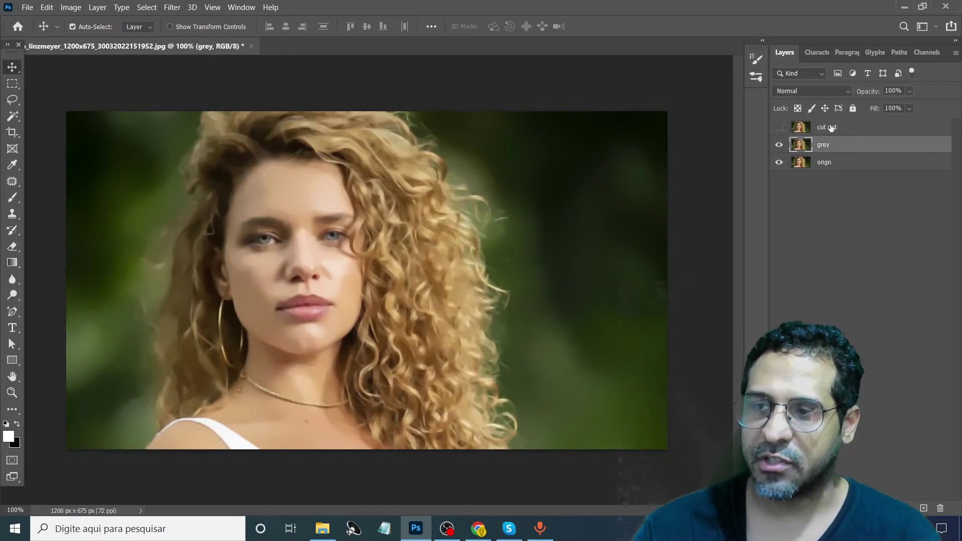
pyautogui.click(832, 129)
pyautogui.click(779, 128)
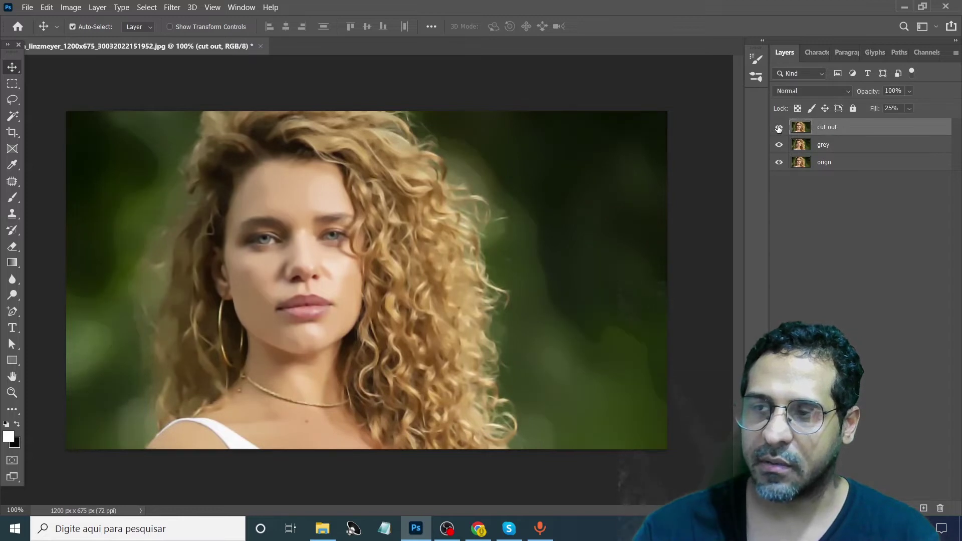
pyautogui.click(779, 128)
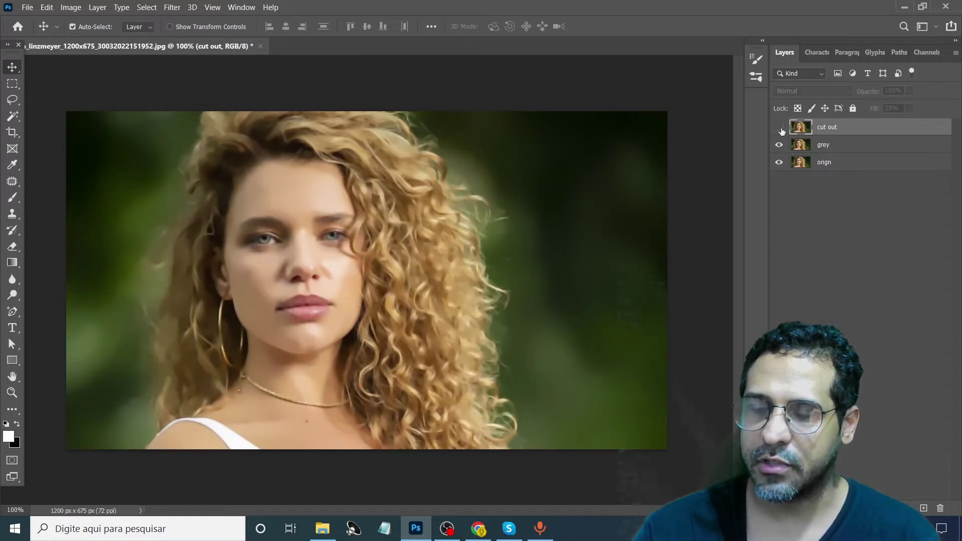
# - Duplicate the grey layer and move grey copy above cut out at the top of the stack
pyautogui.moveTo(832, 150); pyautogui.dragTo(925, 507)
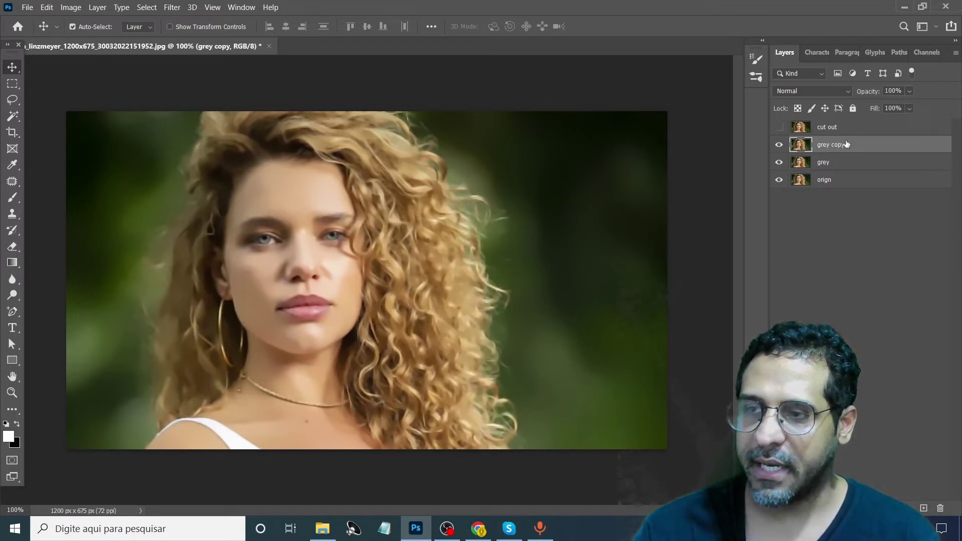
pyautogui.moveTo(846, 144); pyautogui.dragTo(855, 127)
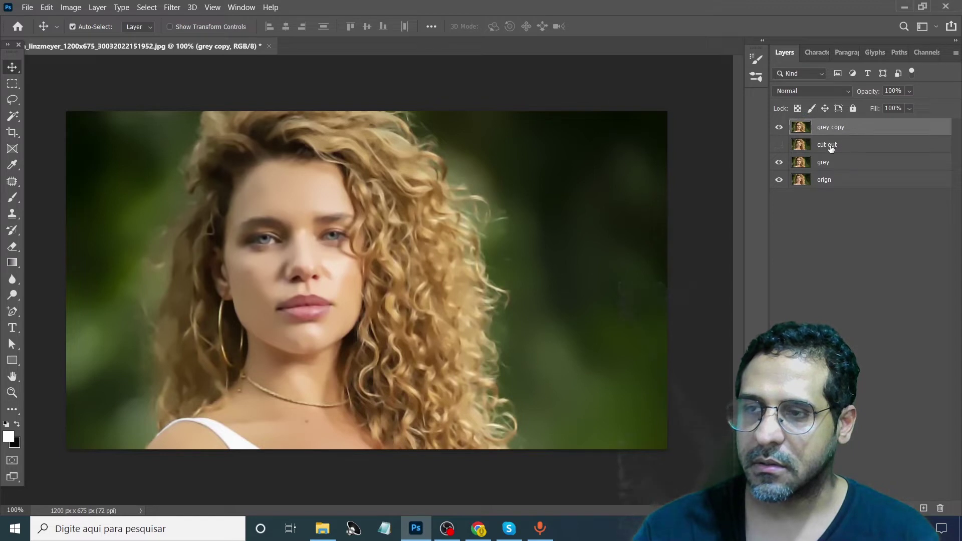
pyautogui.click(832, 146)
pyautogui.click(835, 129)
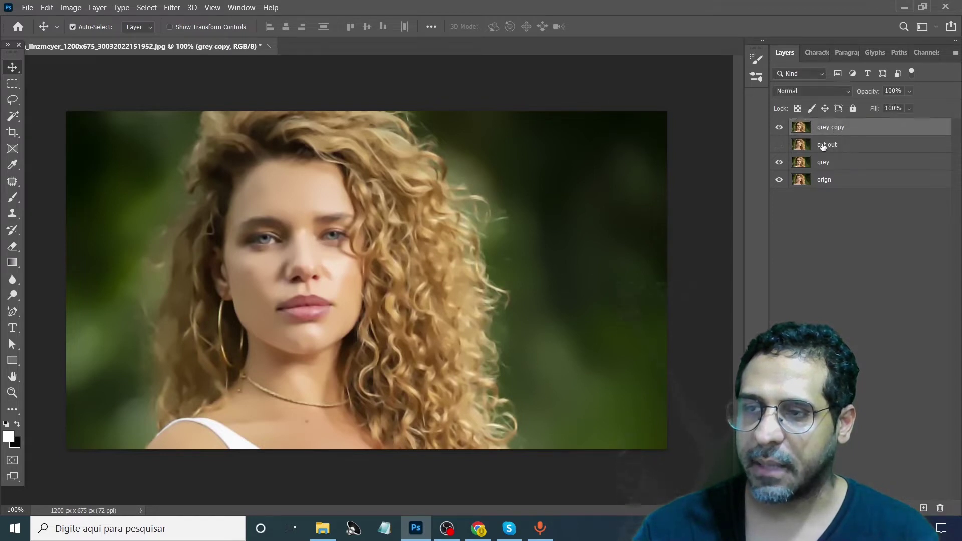
pyautogui.click(827, 145)
pyautogui.click(828, 131)
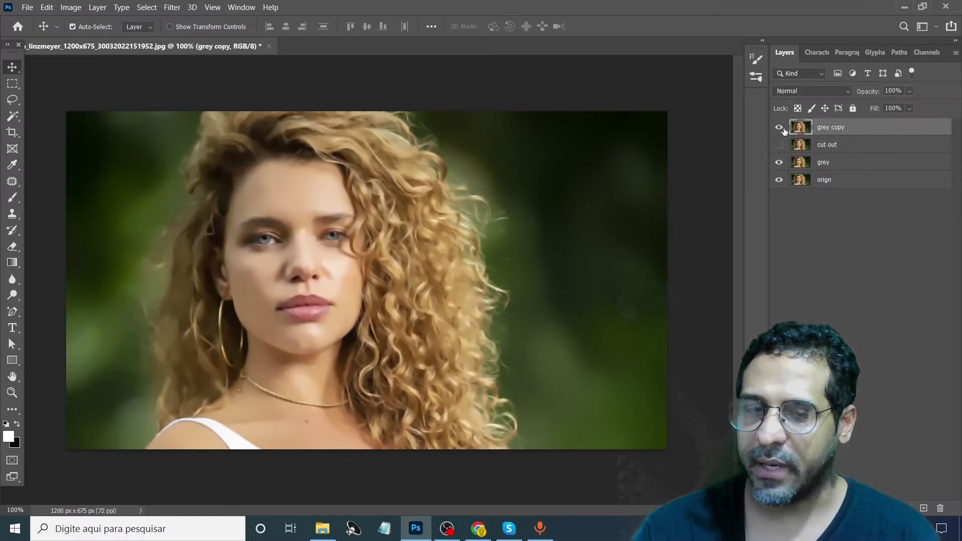
# - Apply the Artistic Poster Edges filter from the Filter Gallery to the new grey copy layer
pyautogui.click(171, 8)
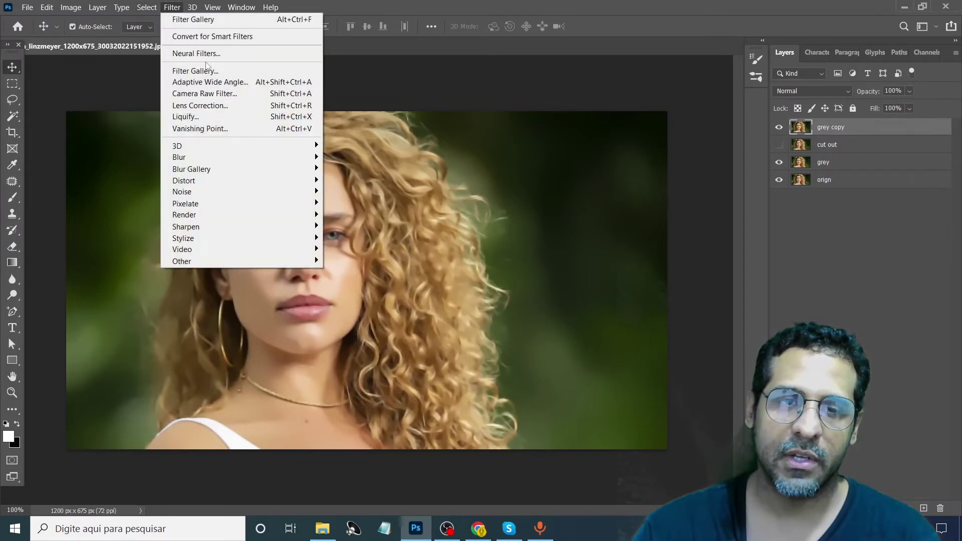
pyautogui.click(209, 73)
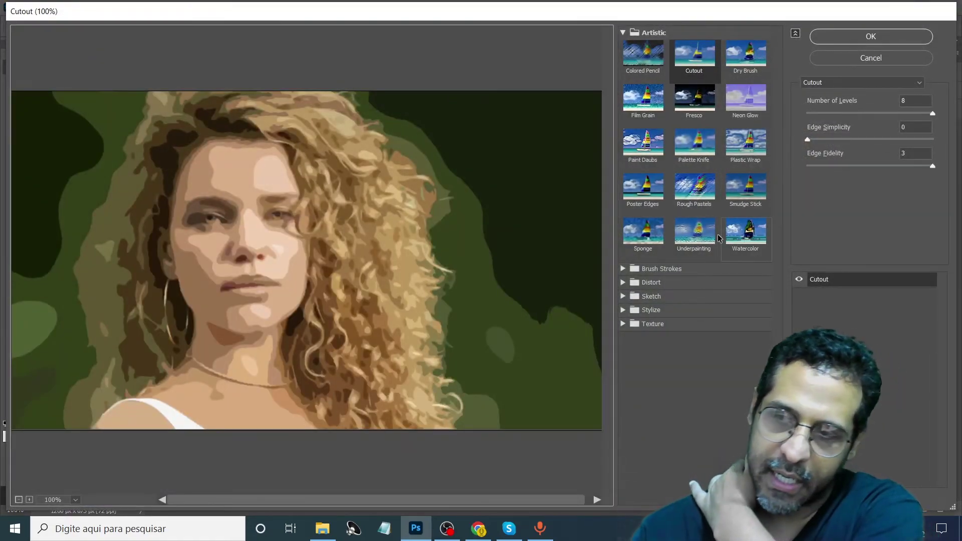
pyautogui.click(651, 205)
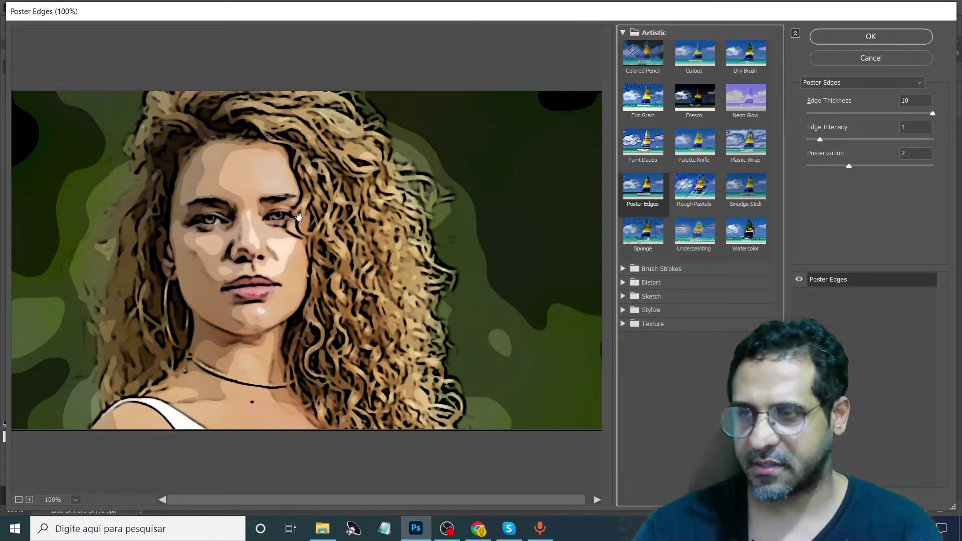
pyautogui.click(839, 41)
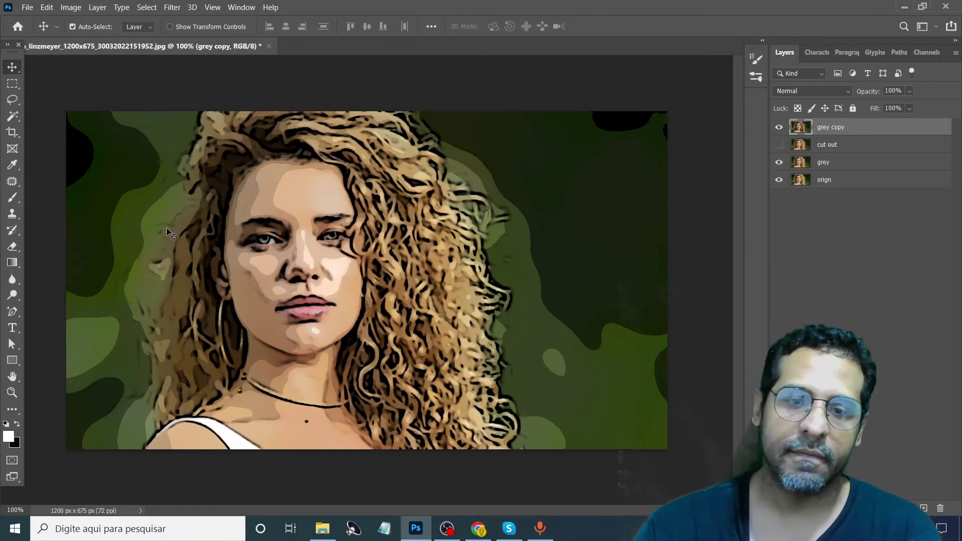
pyautogui.click(15, 247)
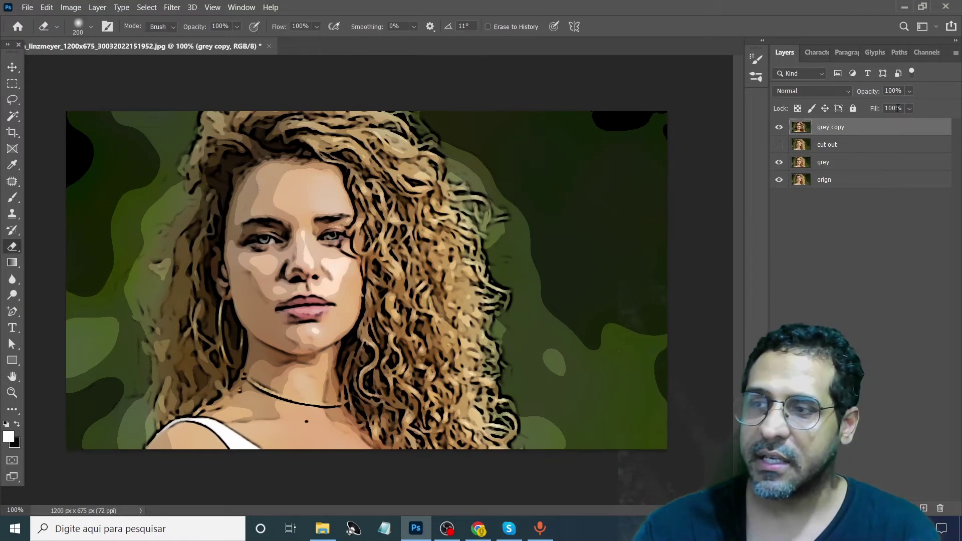
# - Set the grey copy layer's Fill to 30% and make the cut out layer visible again
pyautogui.write('3')
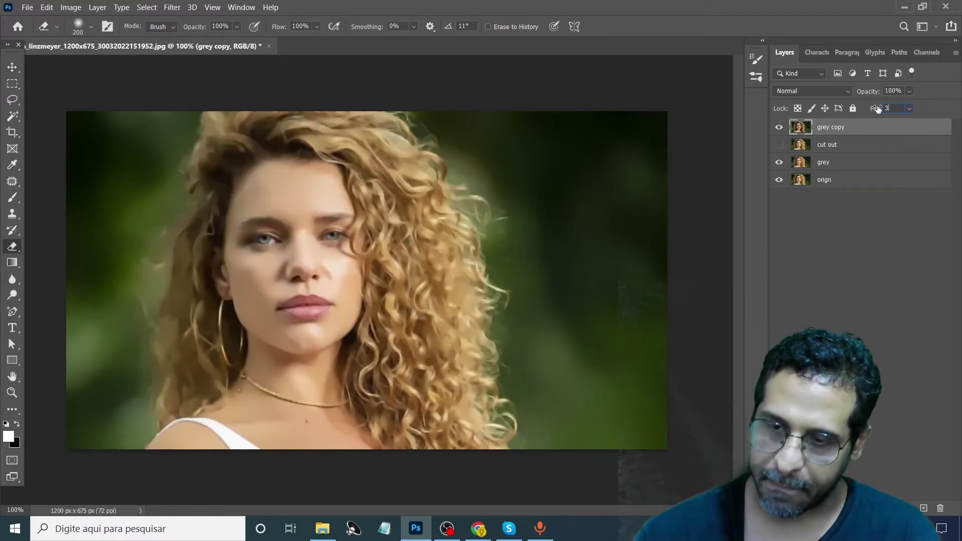
pyautogui.write('0')
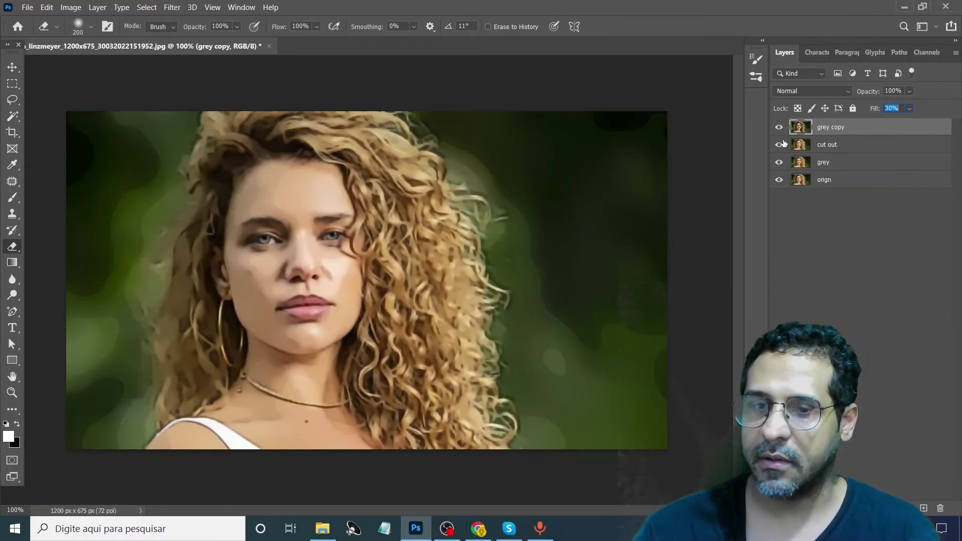
pyautogui.click(831, 151)
pyautogui.click(835, 128)
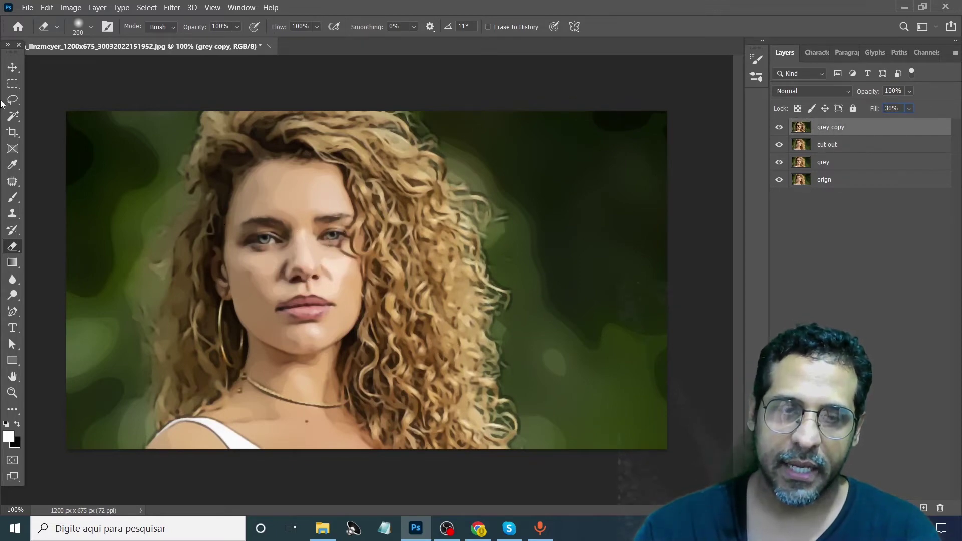
# - Zoom and pan to inspect the face, necklace, eyes and nose
pyautogui.press('z')
pyautogui.click(244, 229)
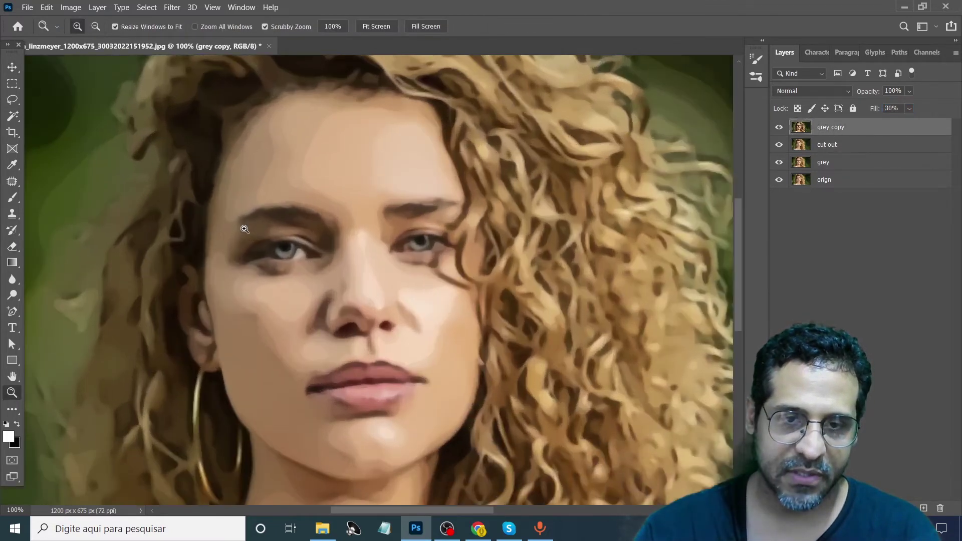
pyautogui.moveTo(245, 202)
pyautogui.mouseDown()
pyautogui.moveTo(337, 144)
pyautogui.moveTo(329, 159)
pyautogui.mouseUp()
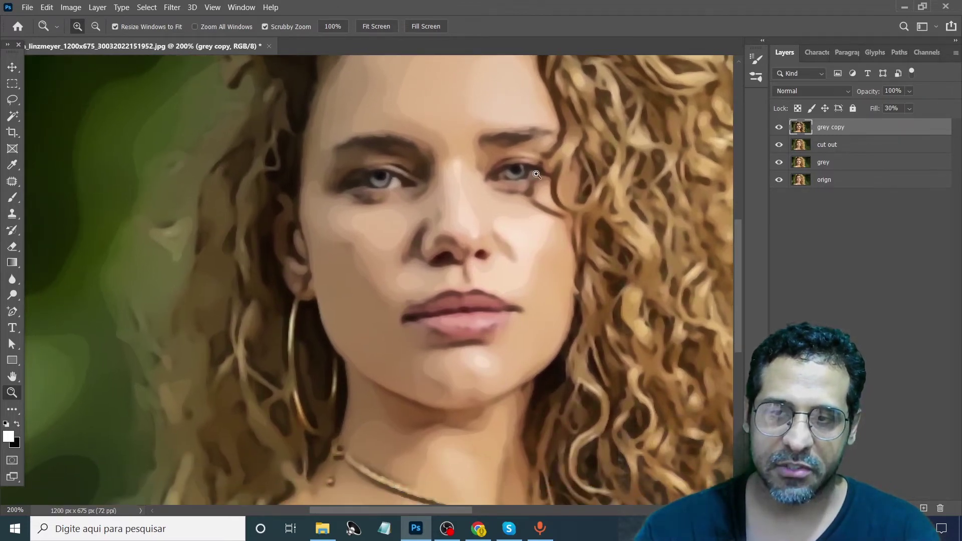
pyautogui.click(462, 182)
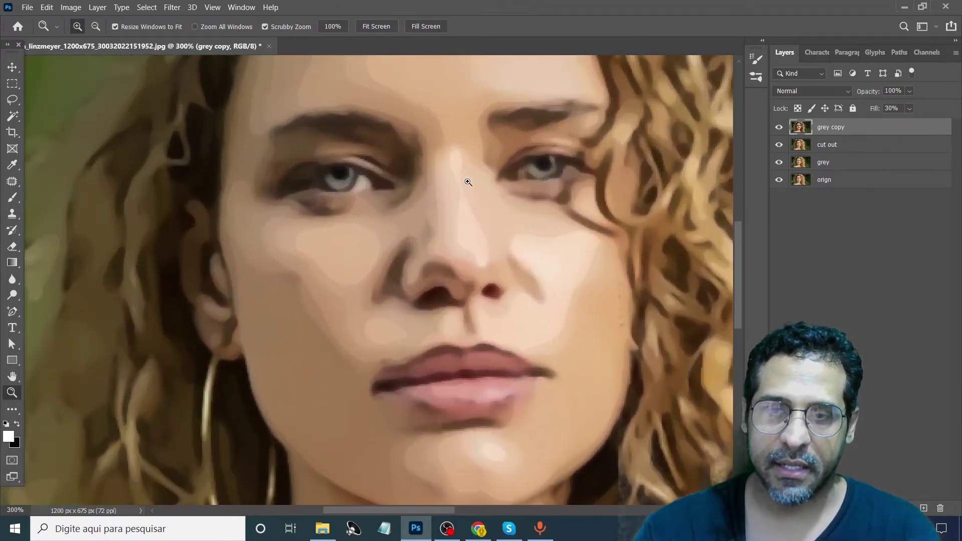
pyautogui.keyDown('alt'); pyautogui.click(455, 182); pyautogui.keyUp('alt')
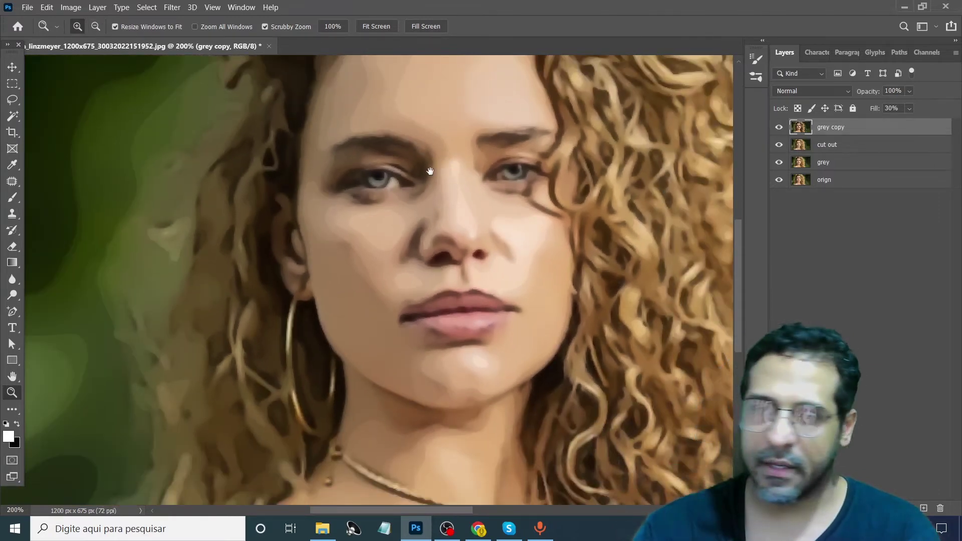
pyautogui.moveTo(441, 166); pyautogui.dragTo(372, 205)
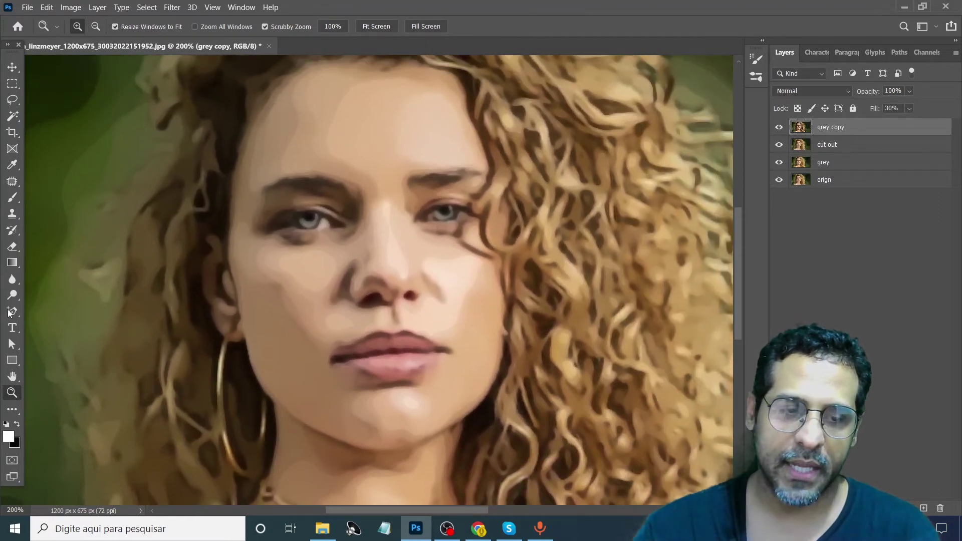
# - Erase the Poster Edges layer over the left cheek, jaw and chin with a smaller eraser
pyautogui.click(12, 246)
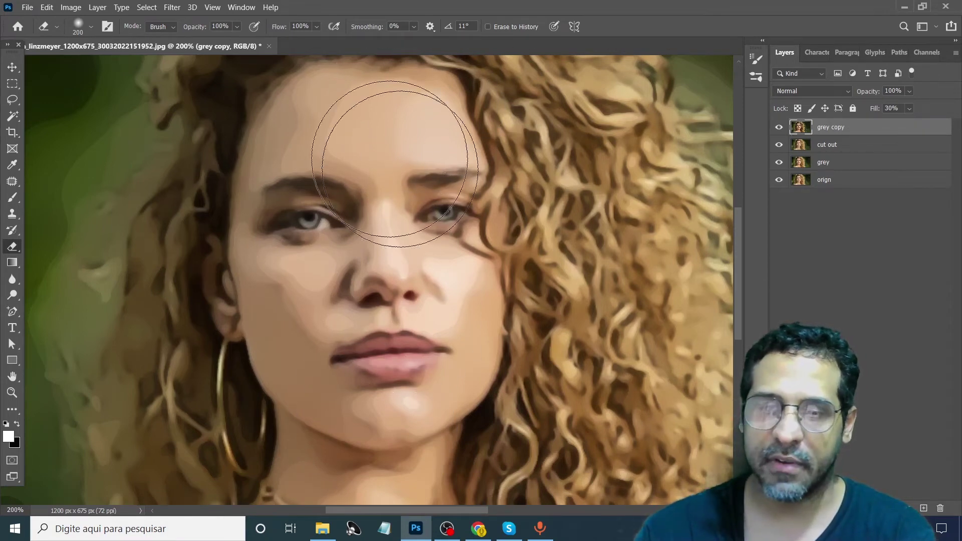
pyautogui.press('[')
pyautogui.press('[')
pyautogui.press('[')
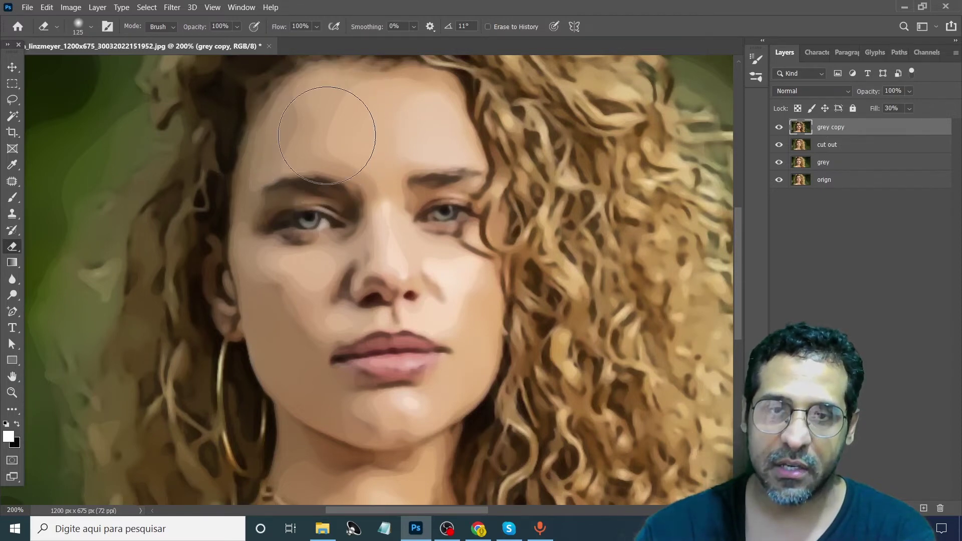
pyautogui.press('[')
pyautogui.press('[')
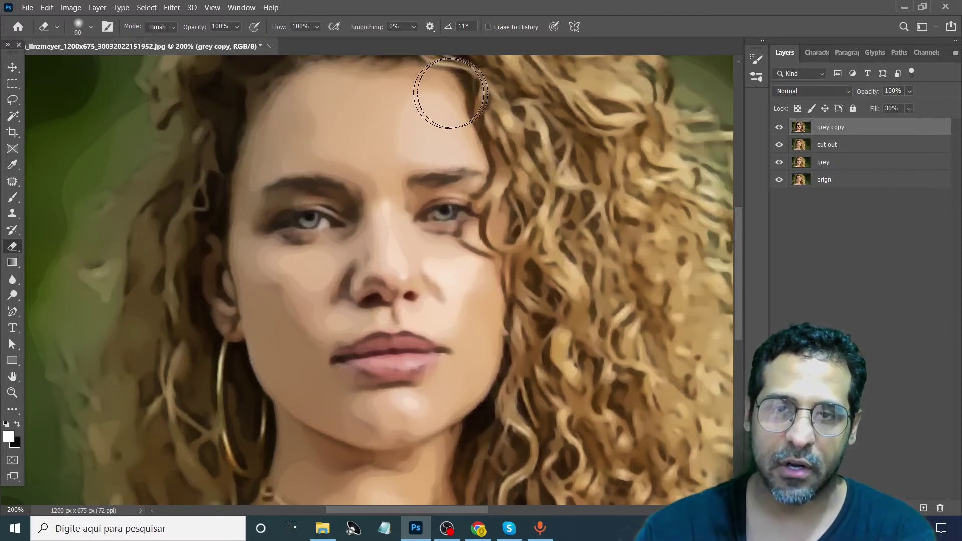
pyautogui.moveTo(228, 212); pyautogui.dragTo(295, 336)
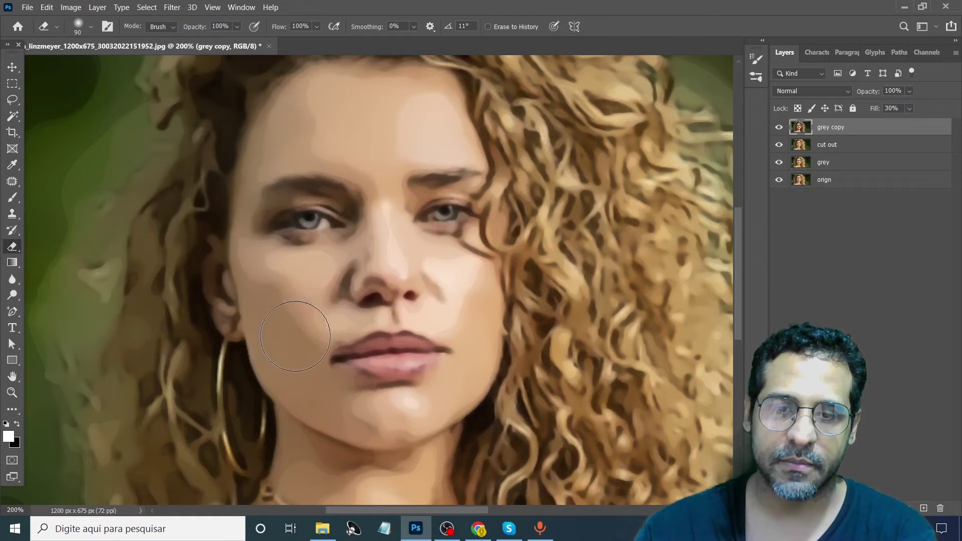
pyautogui.moveTo(282, 383)
pyautogui.mouseDown()
pyautogui.moveTo(376, 419)
pyautogui.moveTo(307, 441)
pyautogui.mouseUp()
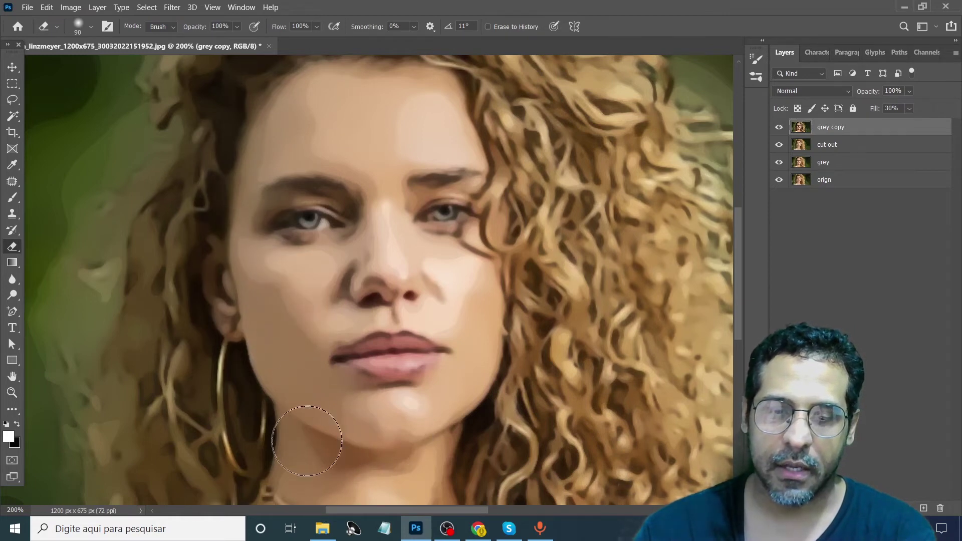
pyautogui.press('[')
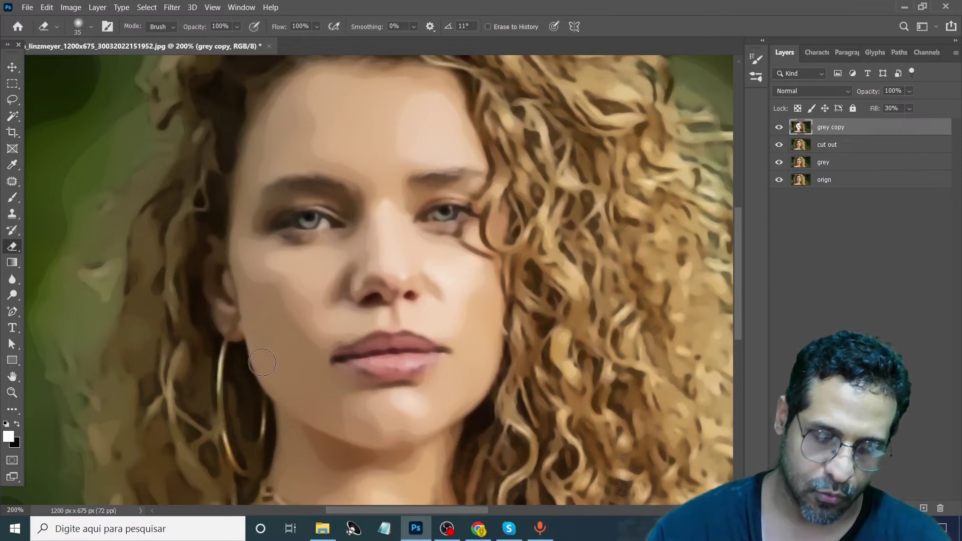
pyautogui.hotkey('ctrl', '-')
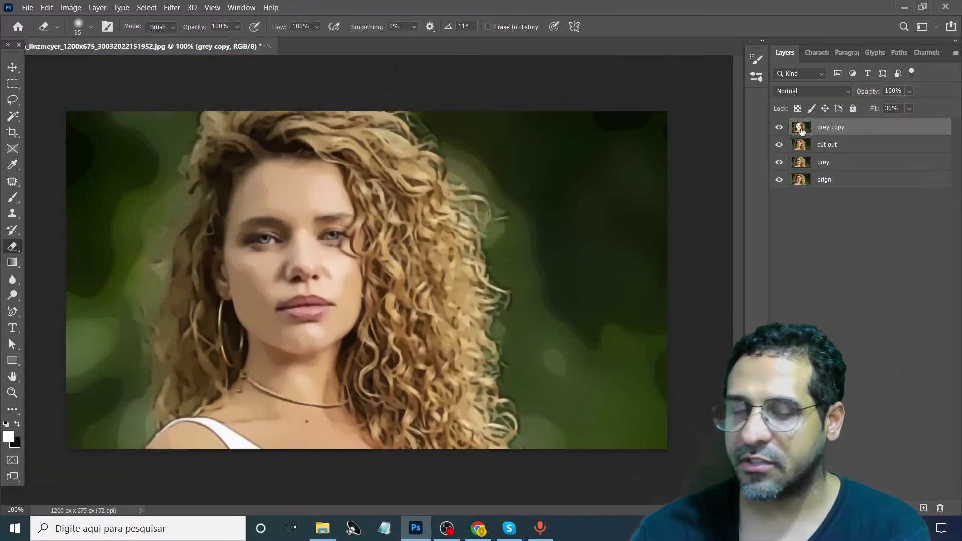
# - Resize the eraser brush and erase the top layer over the curly hair
pyautogui.press(']')
pyautogui.press(']')
pyautogui.press(']')
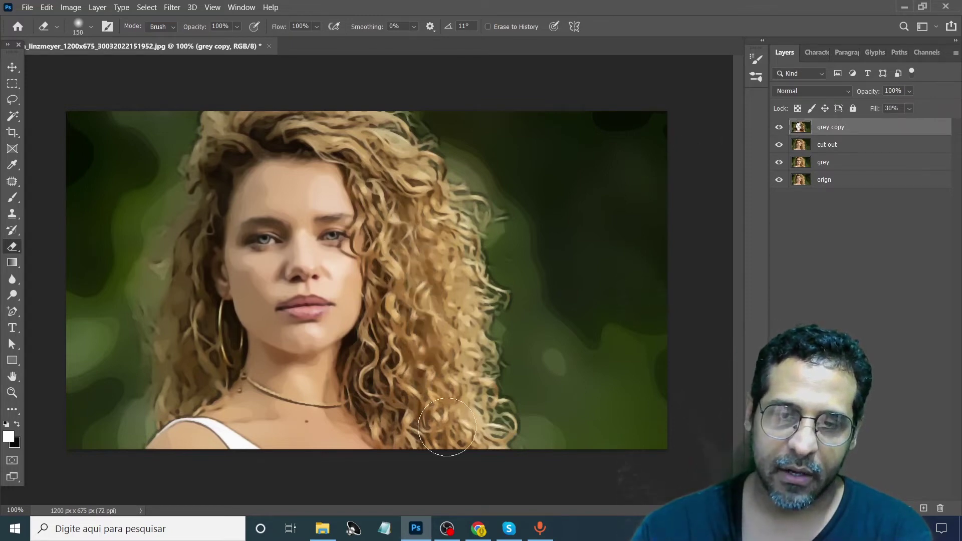
pyautogui.press(']')
pyautogui.press(']')
pyautogui.press(']')
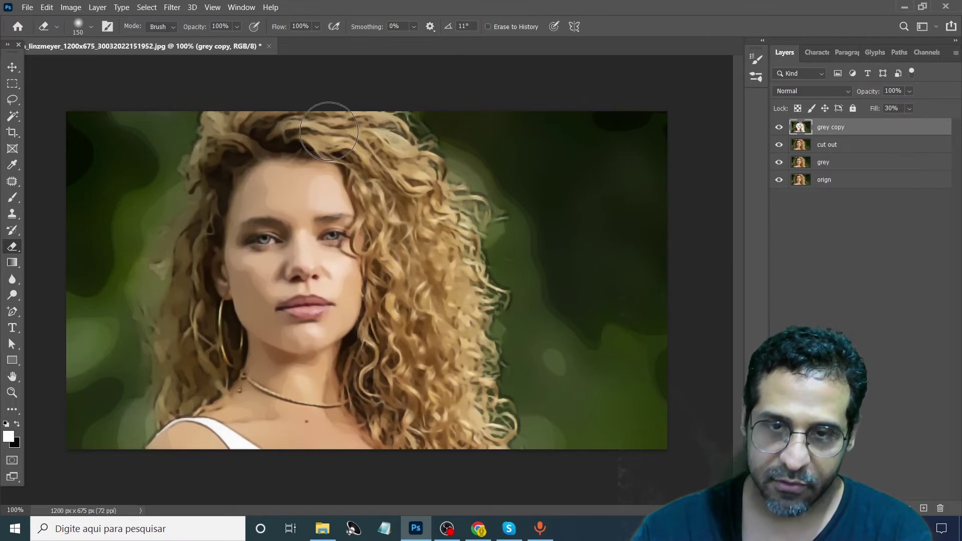
pyautogui.press('[')
pyautogui.press('[')
pyautogui.press('[')
pyautogui.press('[')
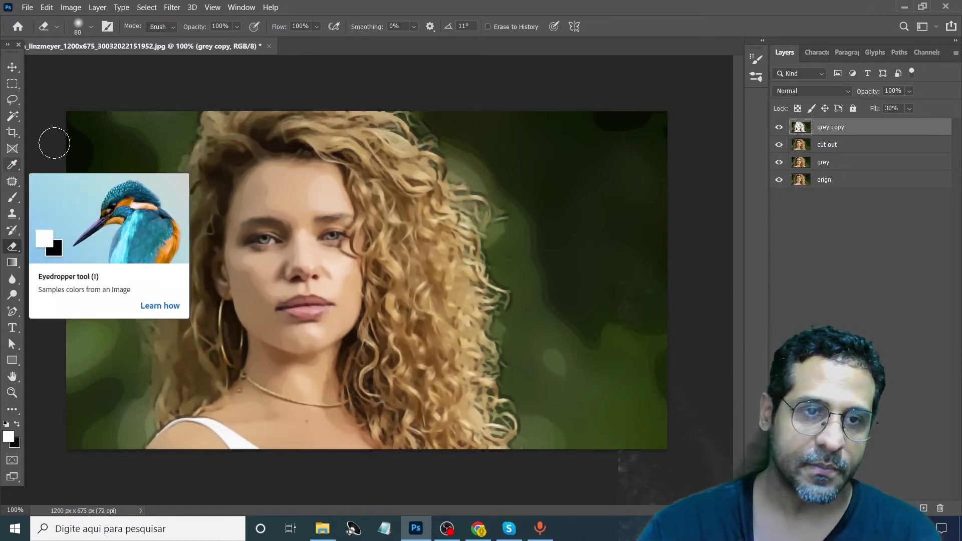
pyautogui.click(12, 64)
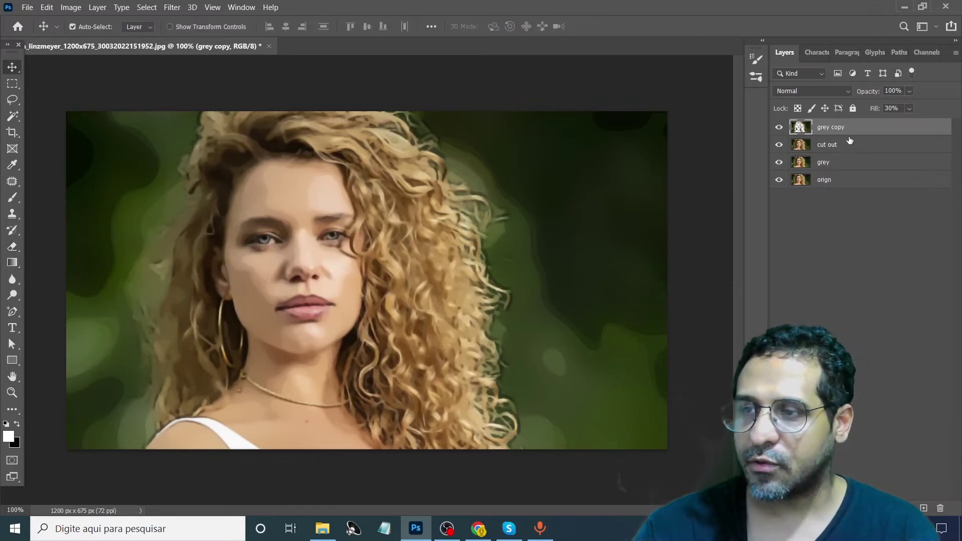
# - Apply the Poster Edges filter to the top layer via the Filter Gallery
pyautogui.click(172, 7)
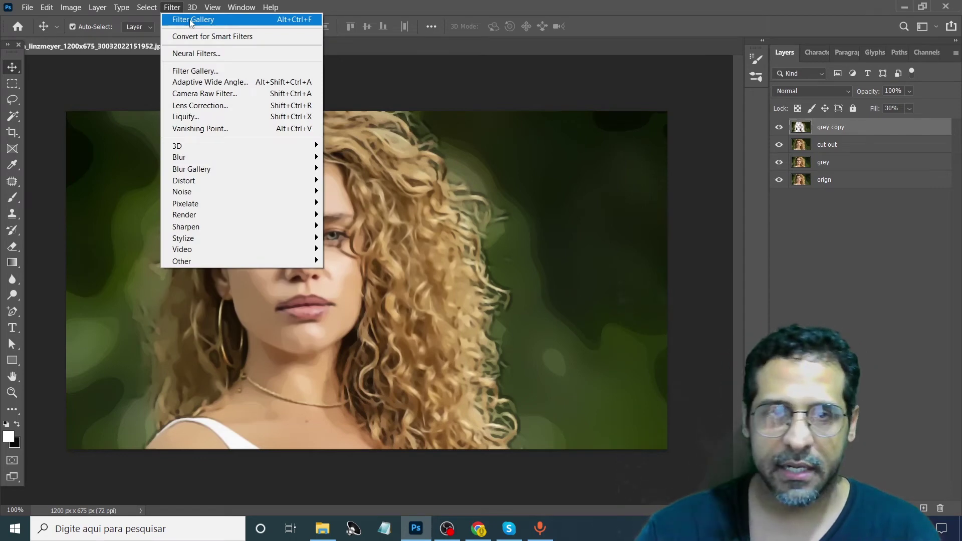
pyautogui.press('Escape')
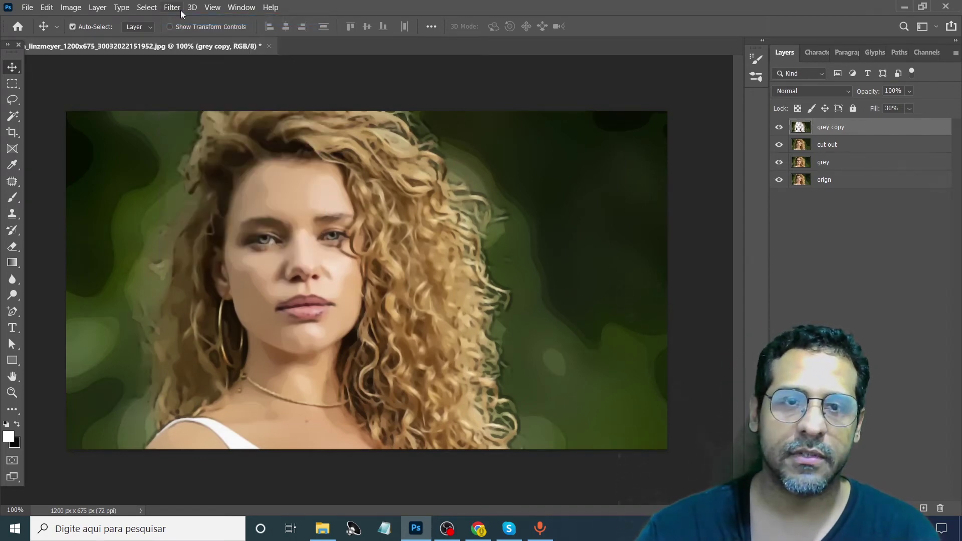
pyautogui.click(181, 10)
pyautogui.click(211, 72)
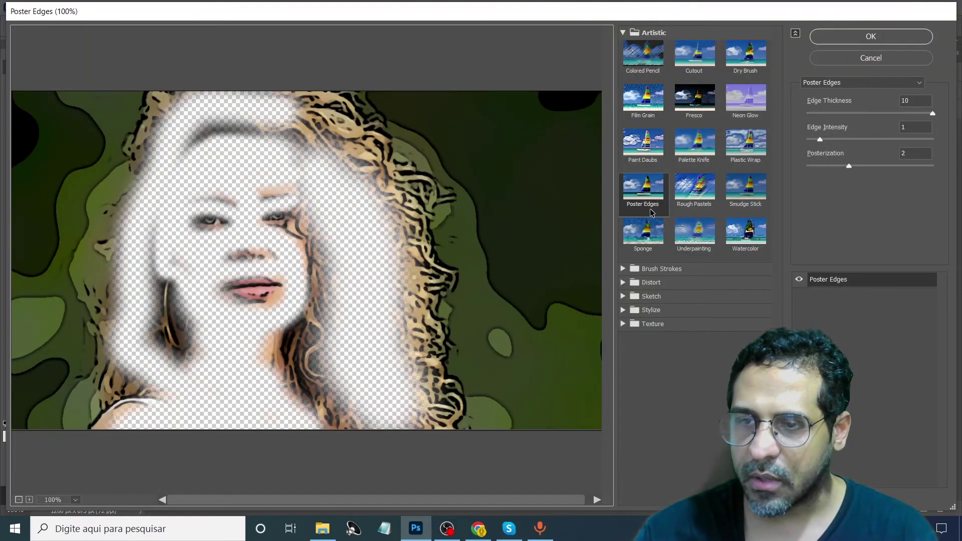
pyautogui.click(873, 36)
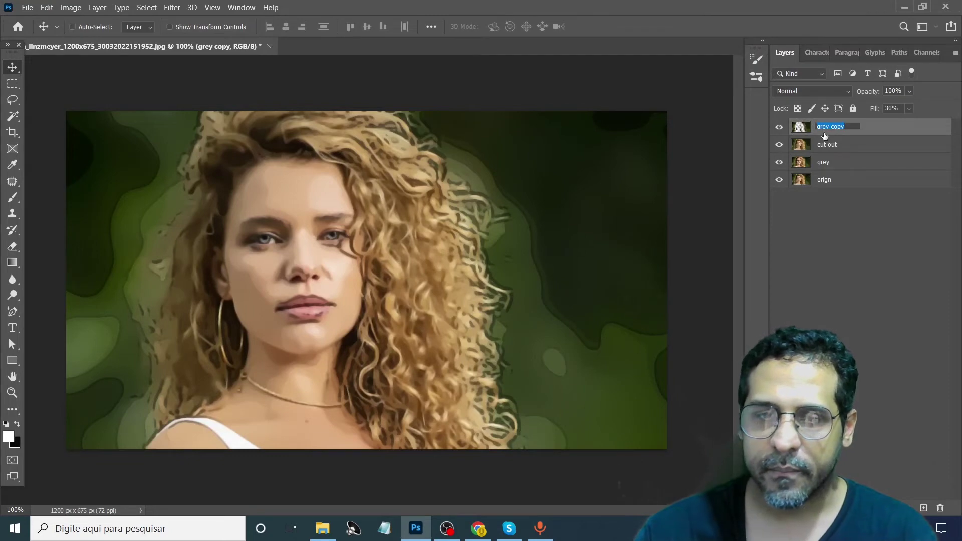
# - Rename the top layer 'edges' and select the grey layer
pyautogui.click(838, 126)
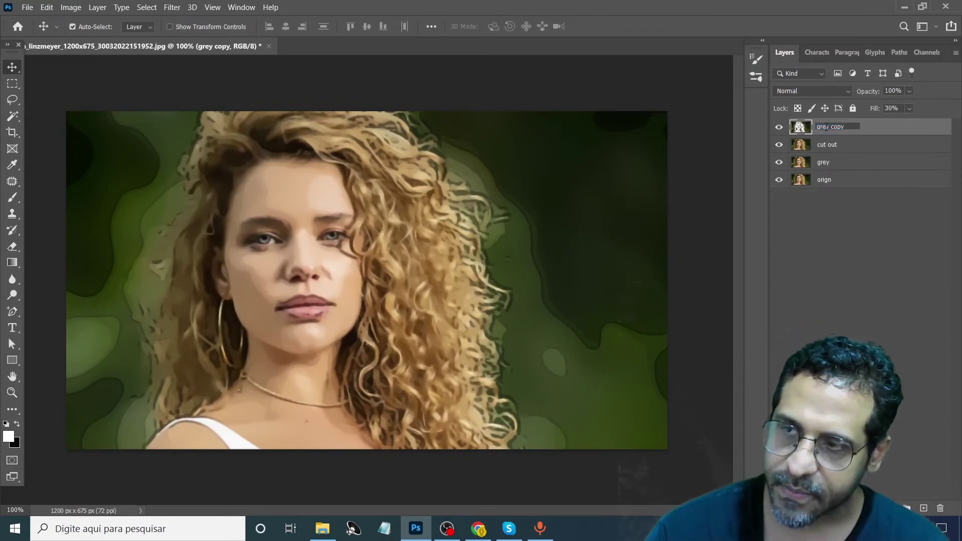
pyautogui.hotkey('ctrl', 'a')
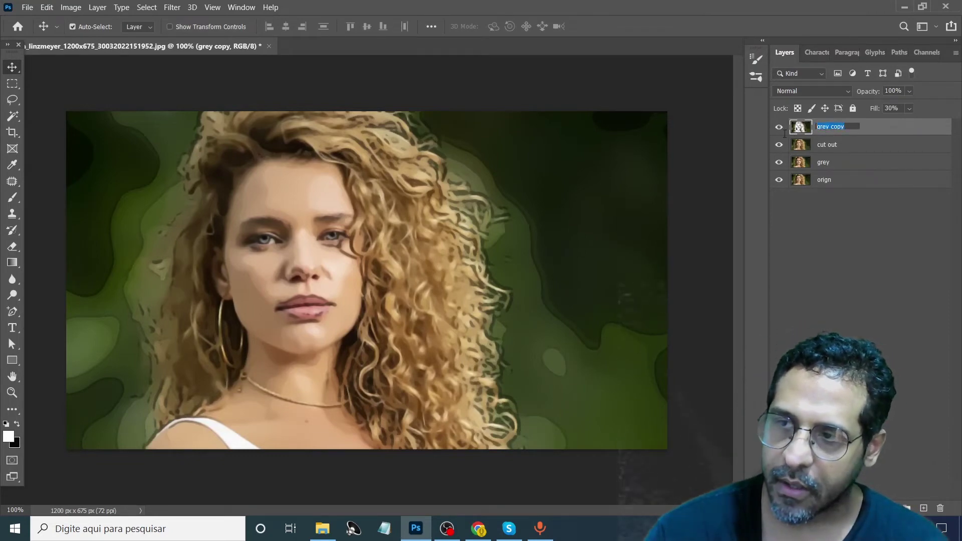
pyautogui.write('edg')
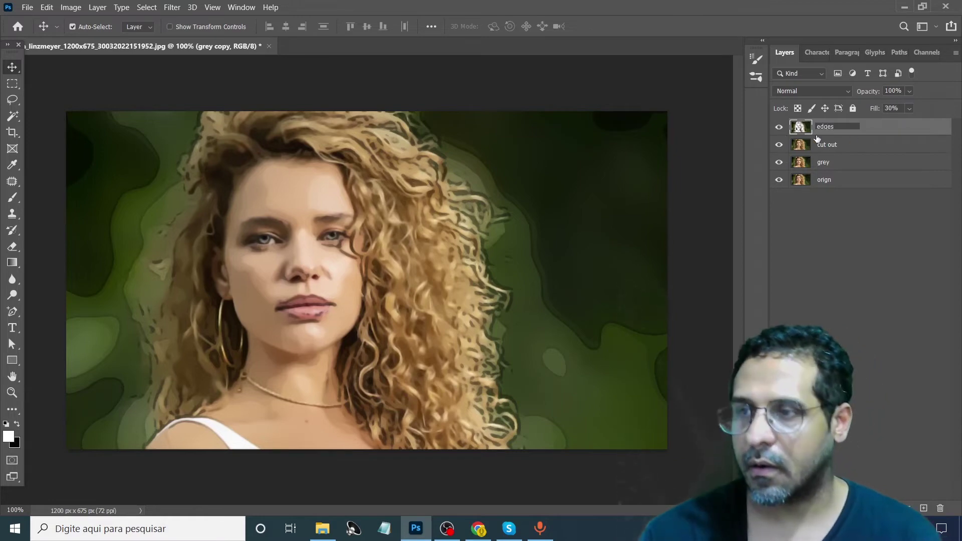
pyautogui.write('es')
pyautogui.press('Return')
pyautogui.click(848, 163)
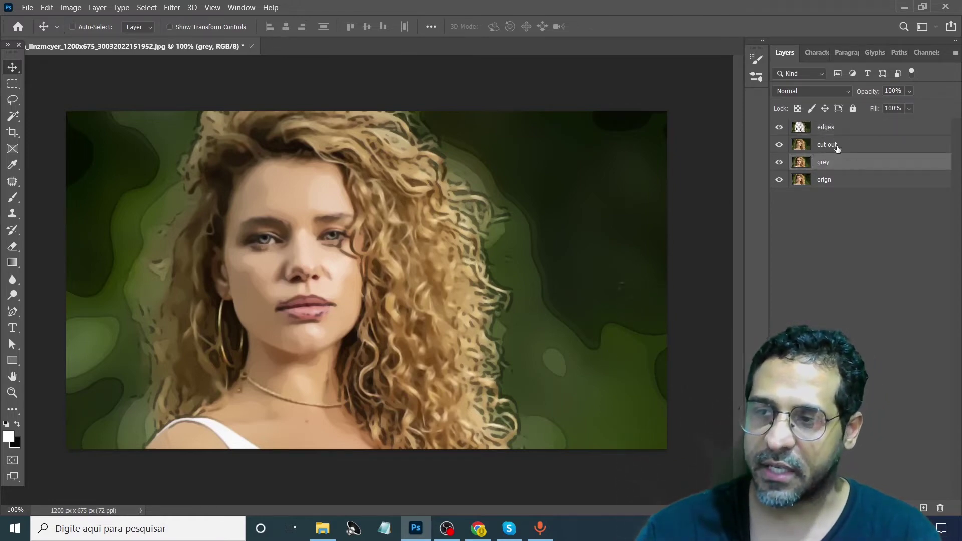
# - Duplicate the edges, cut out and grey layers and merge the copies into one layer
pyautogui.keyDown('ctrl'); pyautogui.click(838, 145); pyautogui.keyUp('ctrl')
pyautogui.keyDown('ctrl'); pyautogui.click(849, 128); pyautogui.keyUp('ctrl')
pyautogui.moveTo(886, 164); pyautogui.dragTo(926, 508)
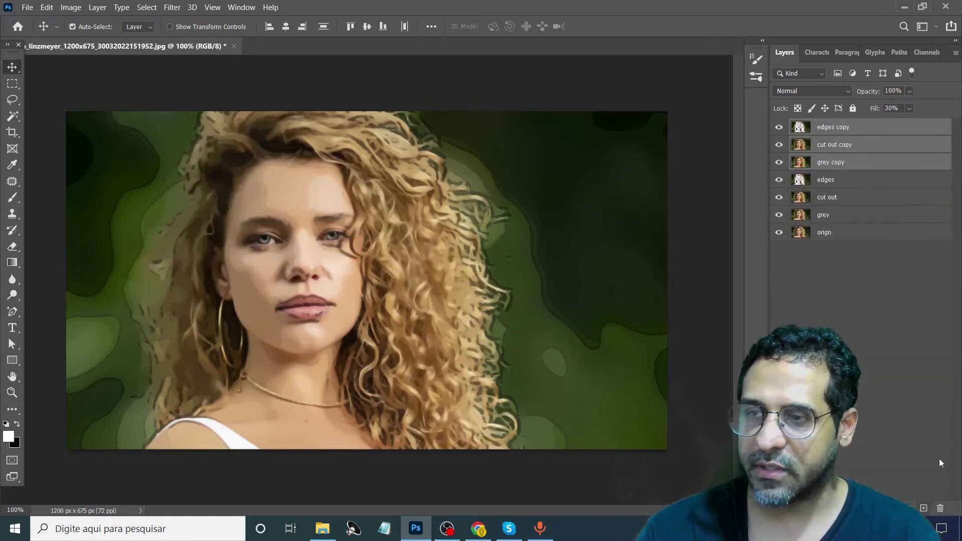
pyautogui.rightClick(834, 130)
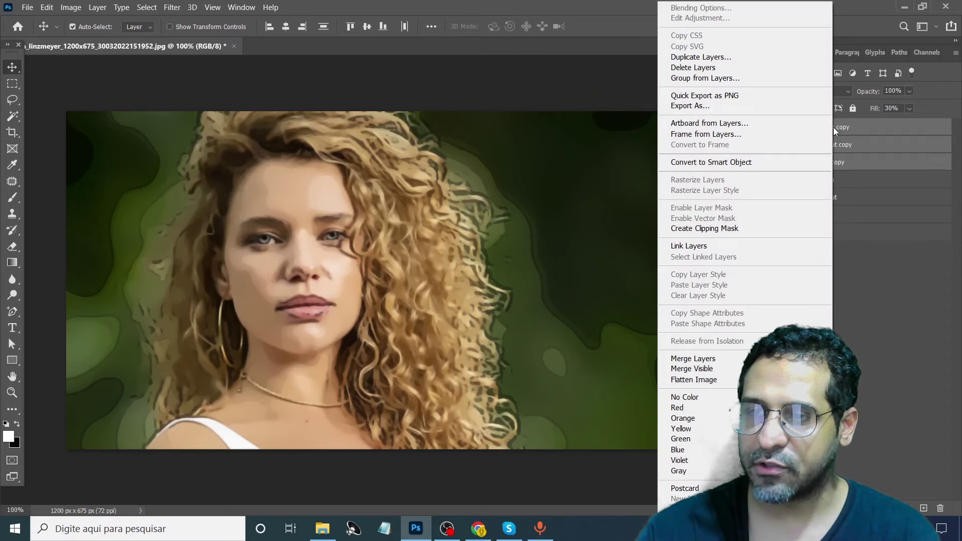
pyautogui.click(870, 131)
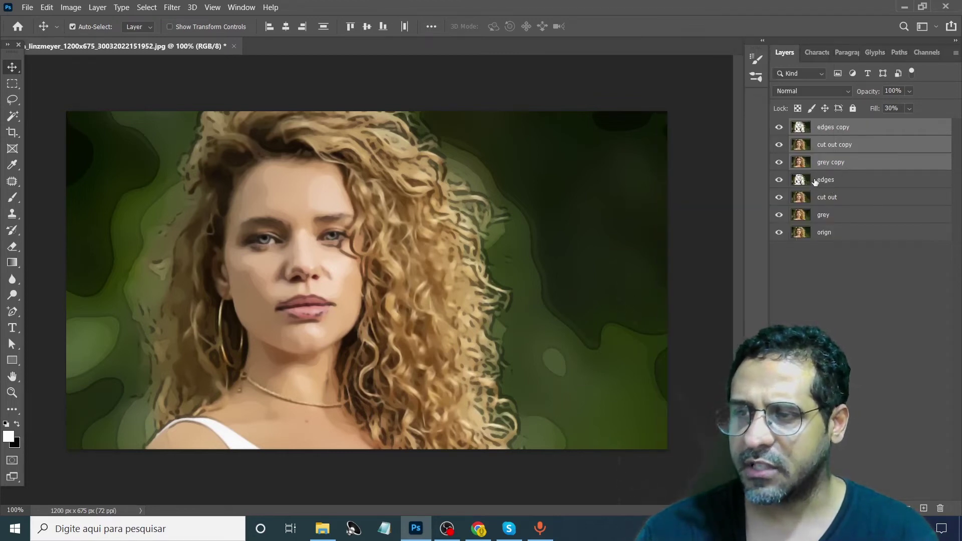
pyautogui.rightClick(834, 126)
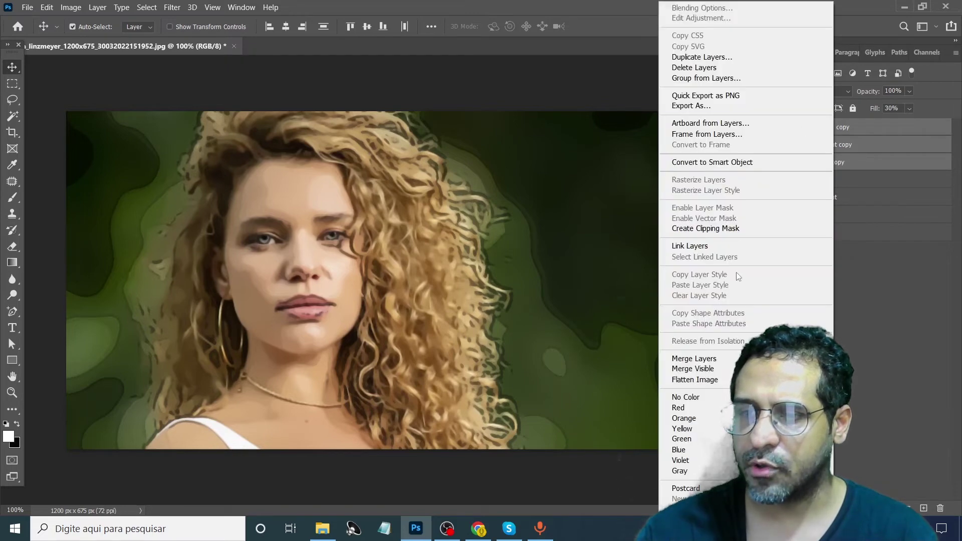
pyautogui.click(705, 361)
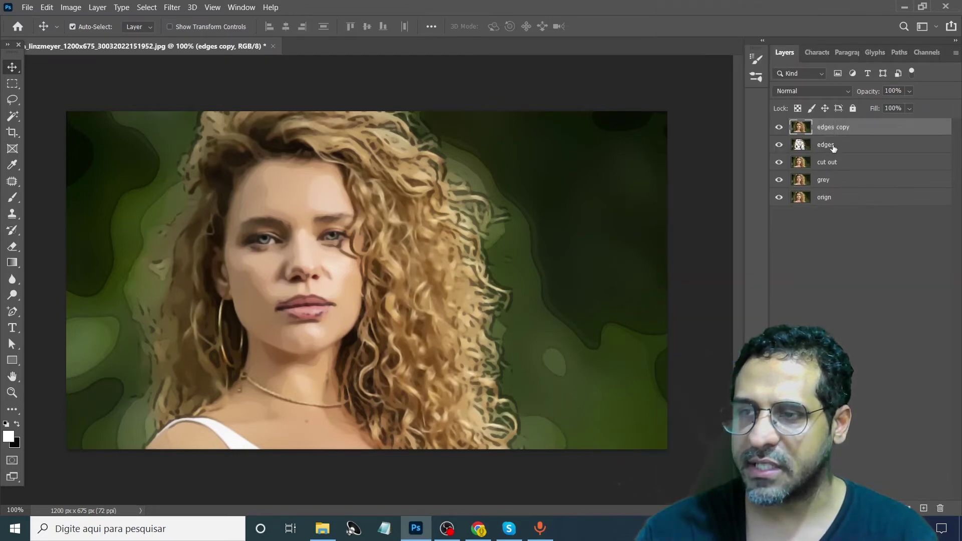
# - Group the original edges, cut out and grey layers into a group named 'beck'
pyautogui.click(833, 147)
pyautogui.keyDown('shift'); pyautogui.click(820, 181); pyautogui.keyUp('shift')
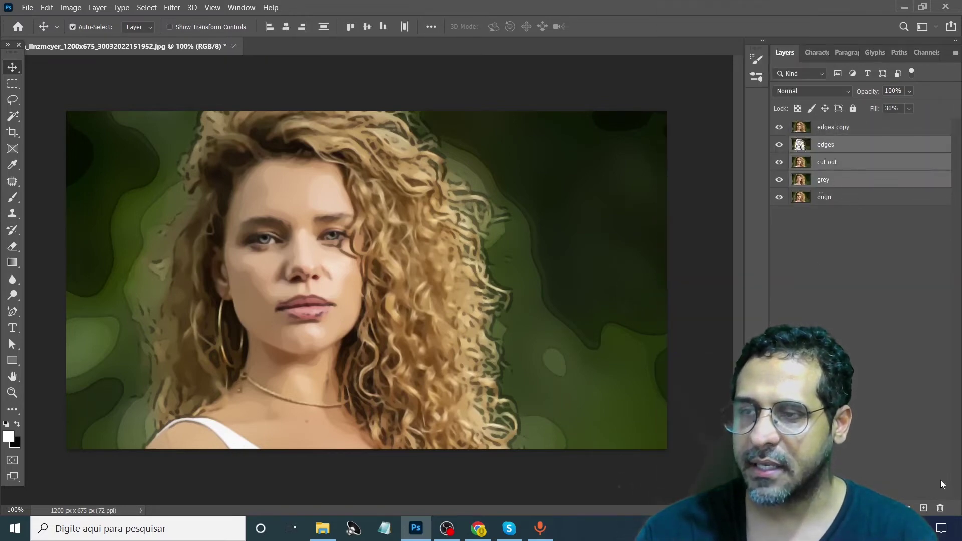
pyautogui.click(910, 506)
pyautogui.doubleClick(827, 144)
pyautogui.write('b')
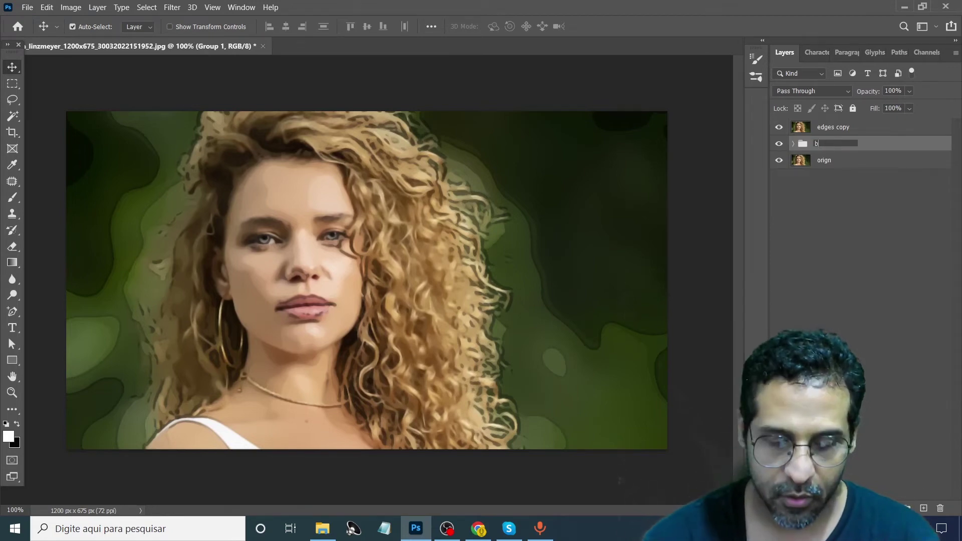
pyautogui.write('eck')
pyautogui.press('Return')
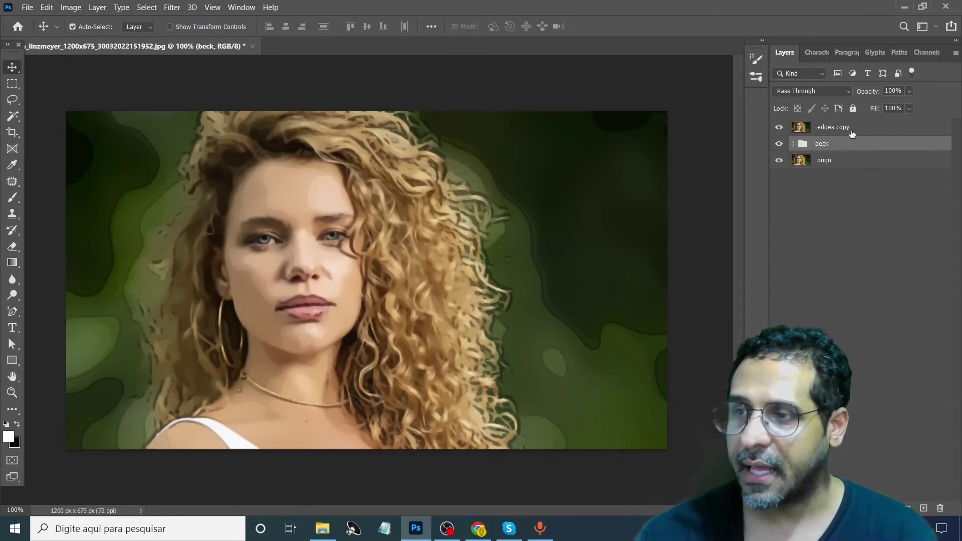
pyautogui.click(851, 129)
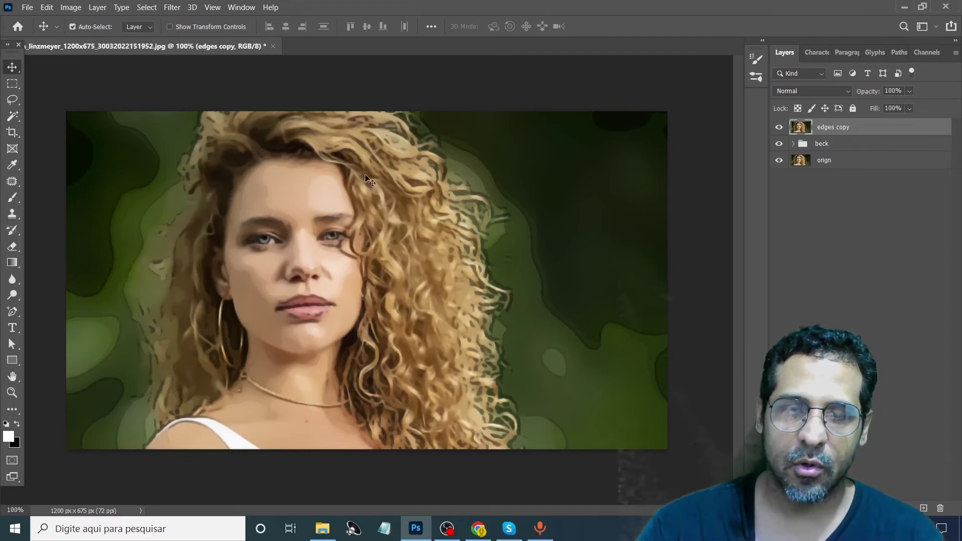
# - Duplicate the edges copy layer and smooth it with the GREYCstoration noise-removal filter
pyautogui.moveTo(844, 128); pyautogui.dragTo(925, 508)
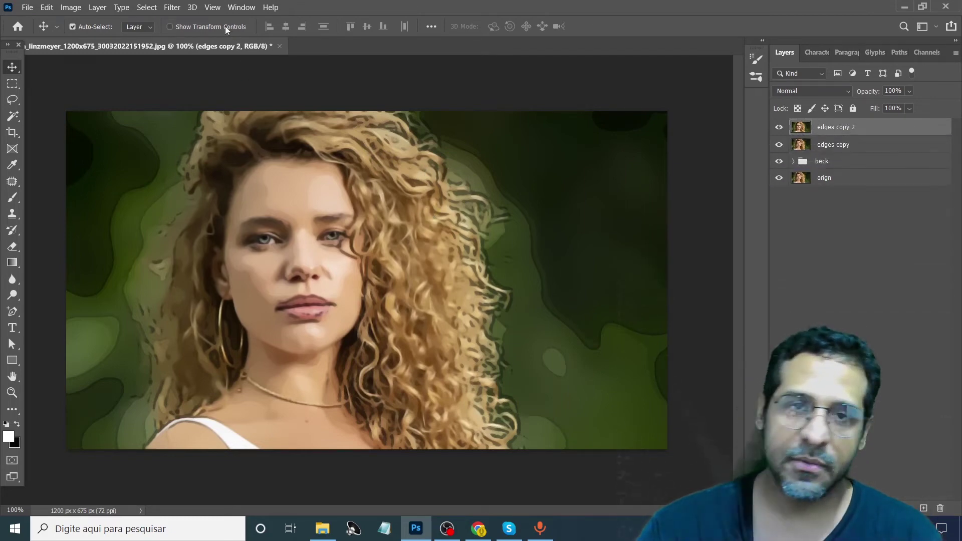
pyautogui.click(173, 7)
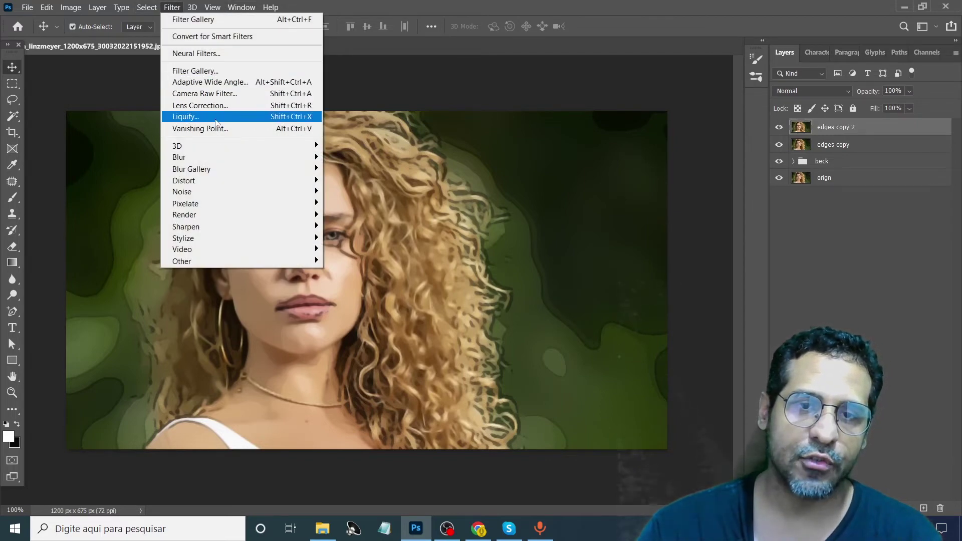
pyautogui.moveTo(182, 192)
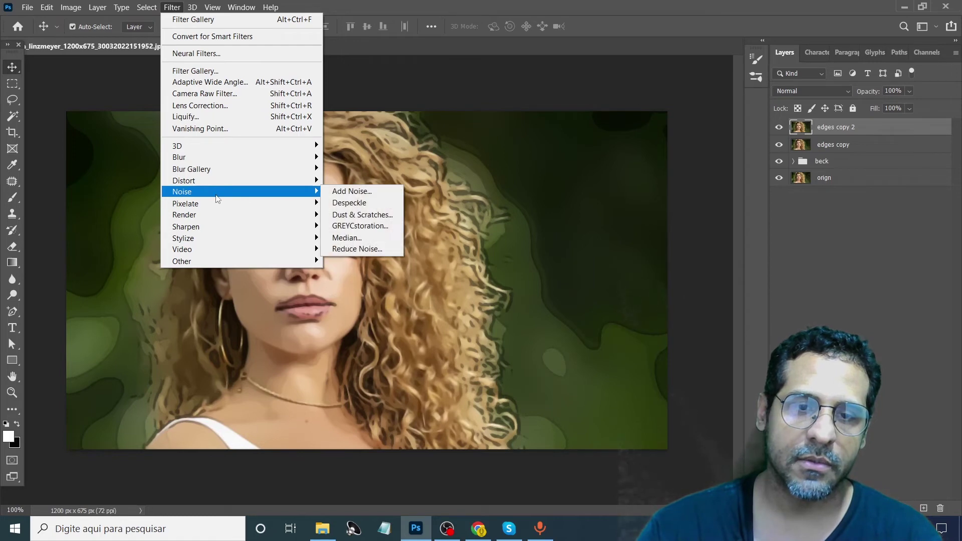
pyautogui.click(358, 226)
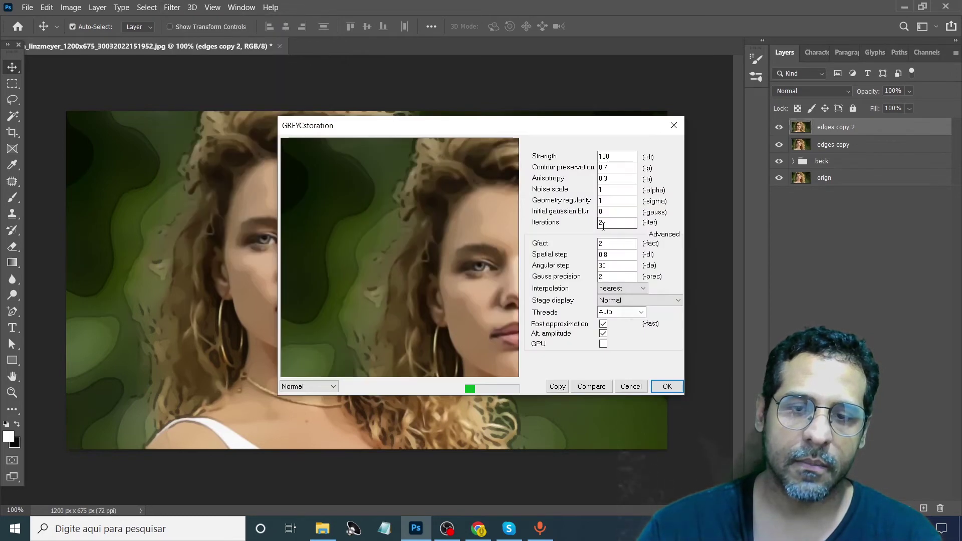
pyautogui.moveTo(414, 131); pyautogui.dragTo(568, 124)
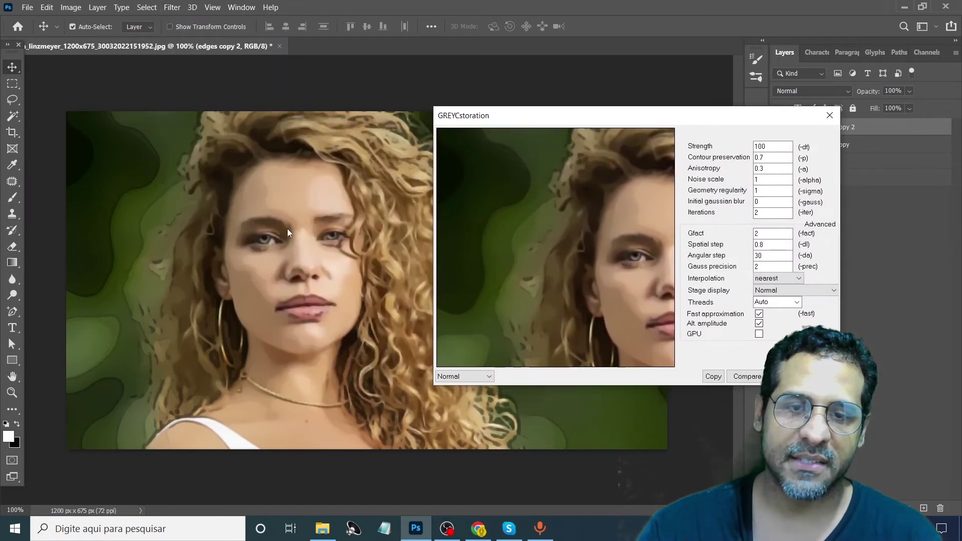
pyautogui.click(782, 376)
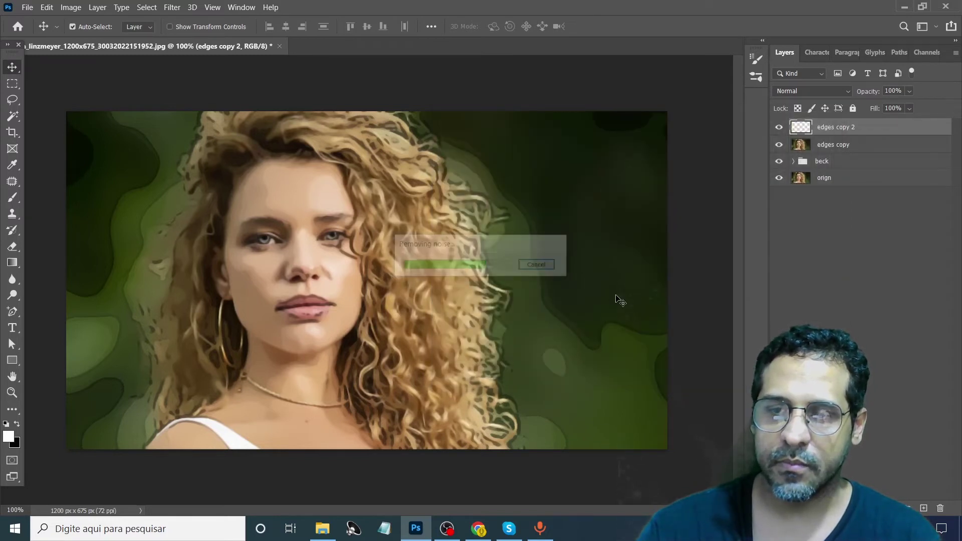
# - Check the face zoomed in, then duplicate edges copy 2 as edges copy 3
pyautogui.press('z')
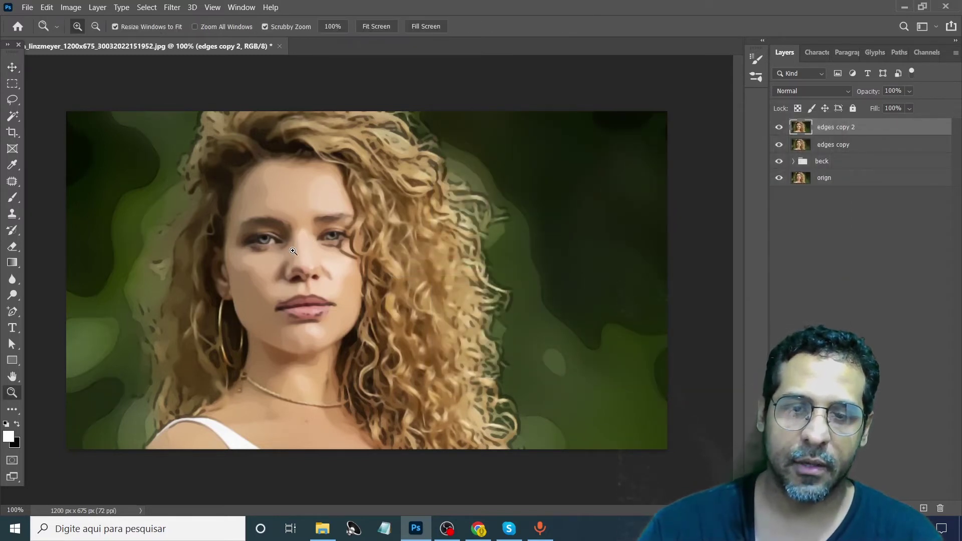
pyautogui.click(296, 251)
pyautogui.keyDown('alt'); pyautogui.click(296, 251); pyautogui.keyUp('alt')
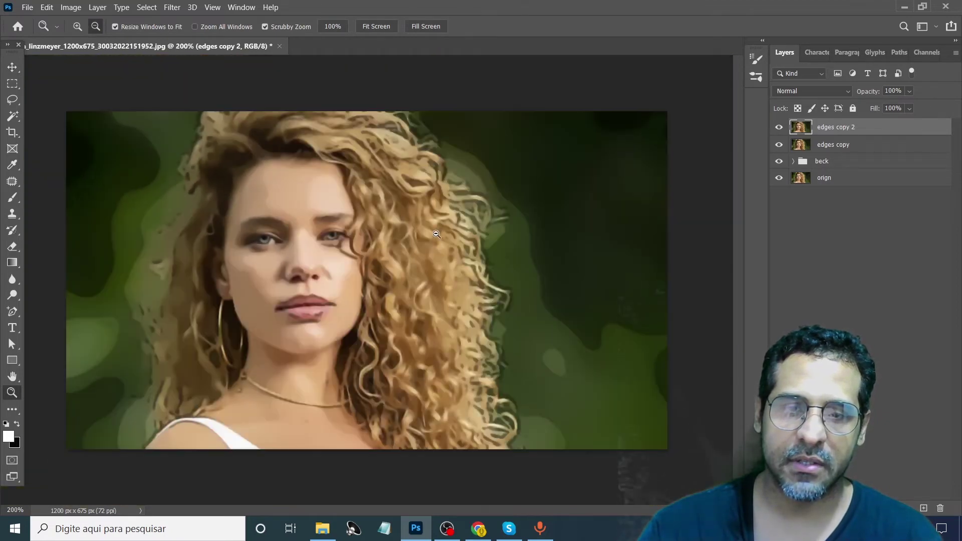
pyautogui.click(11, 67)
pyautogui.moveTo(847, 127); pyautogui.dragTo(922, 503)
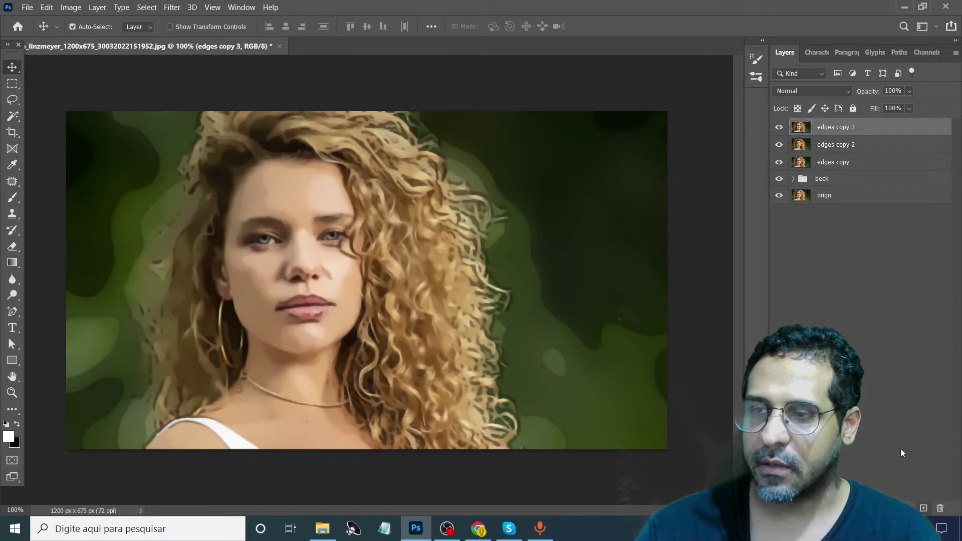
# - Apply a Custom filter (centre 5, neighbours -1) to edges copy 3, then zoom in on the face
pyautogui.click(168, 10)
pyautogui.moveTo(182, 261)
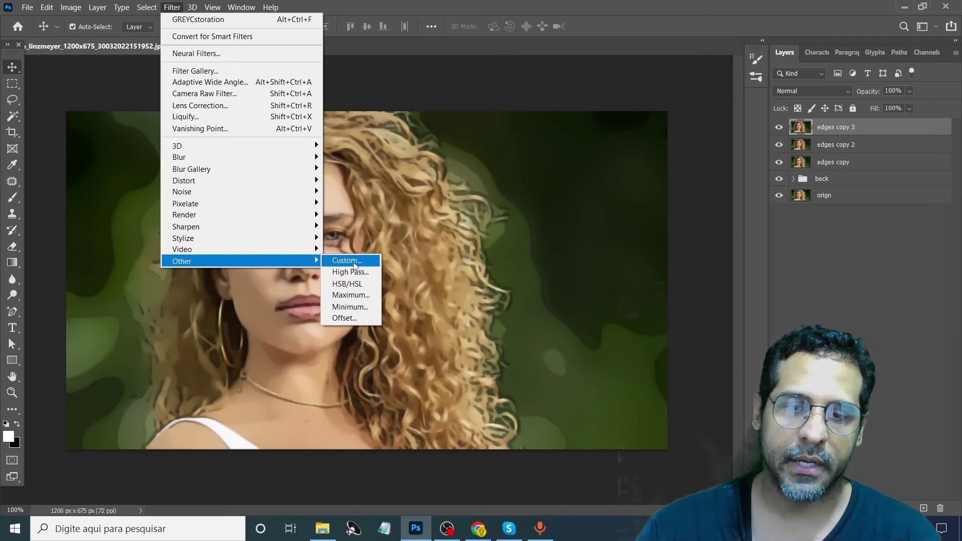
pyautogui.click(356, 265)
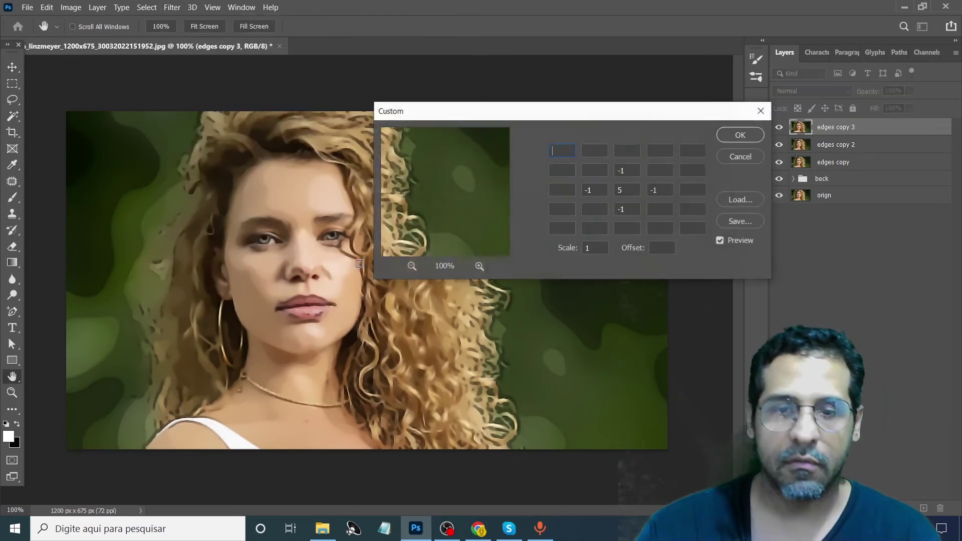
pyautogui.press('z')
pyautogui.click(741, 135)
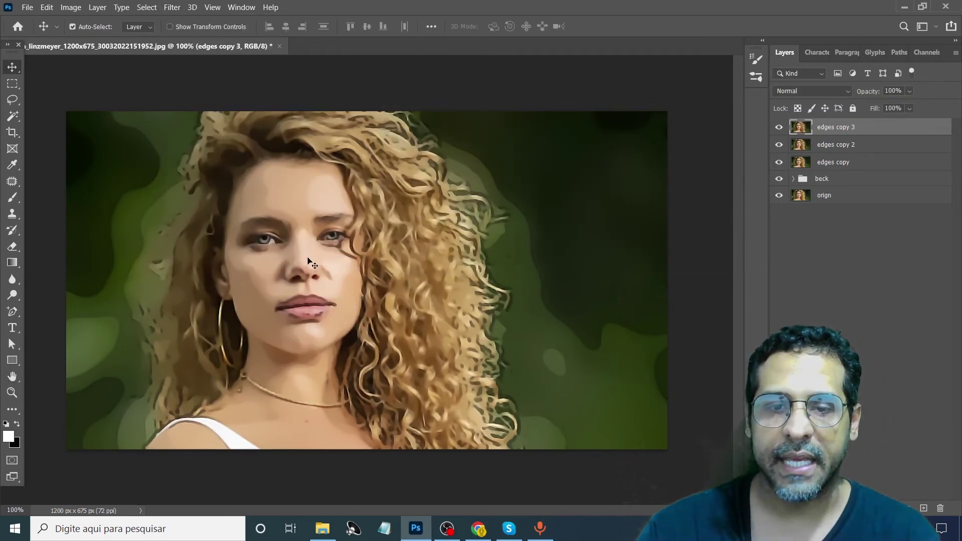
pyautogui.click(308, 260)
# - Zoom out and compare with the original by hiding and re-showing the edges layers and hiding beck
pyautogui.keyDown('alt'); pyautogui.click(304, 256); pyautogui.keyUp('alt')
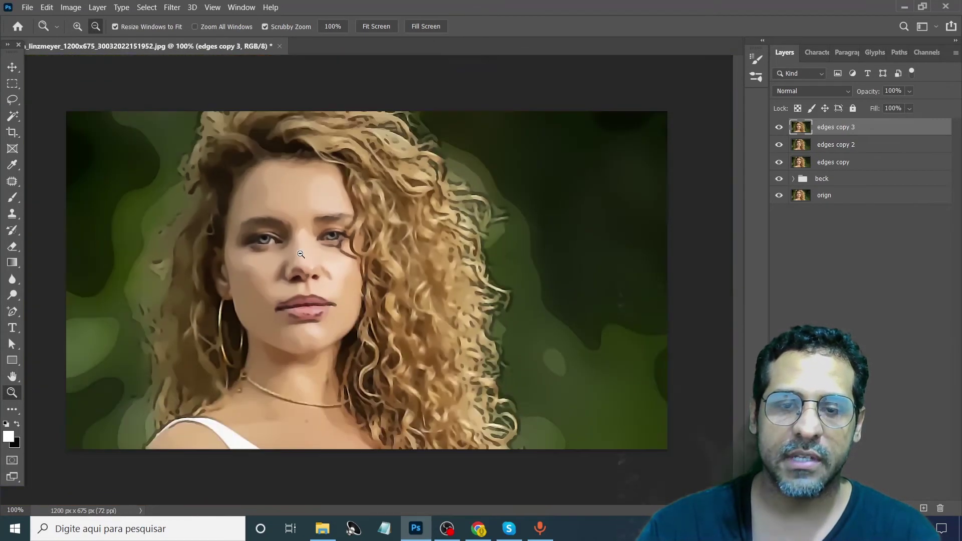
pyautogui.keyDown('alt'); pyautogui.click(301, 255); pyautogui.keyUp('alt')
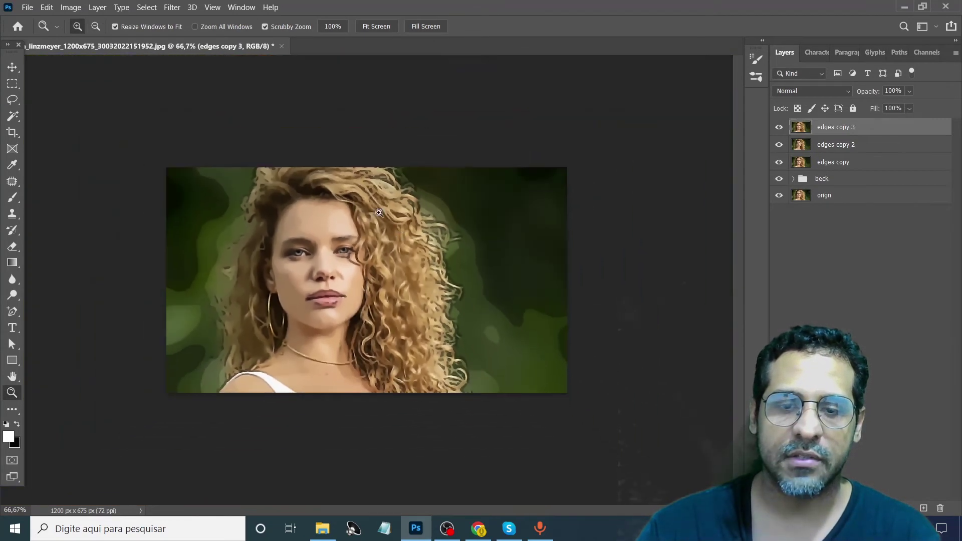
pyautogui.click(15, 69)
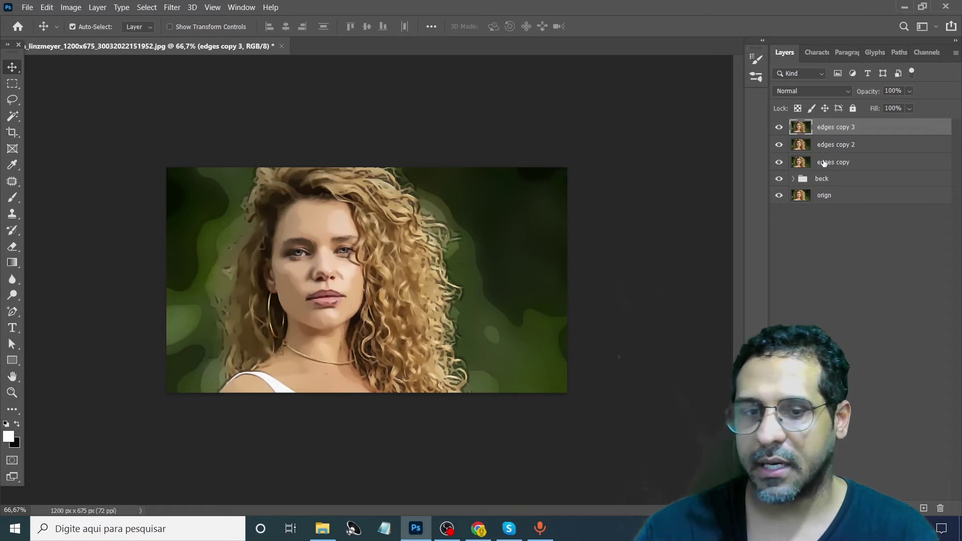
pyautogui.moveTo(780, 126); pyautogui.dragTo(781, 162)
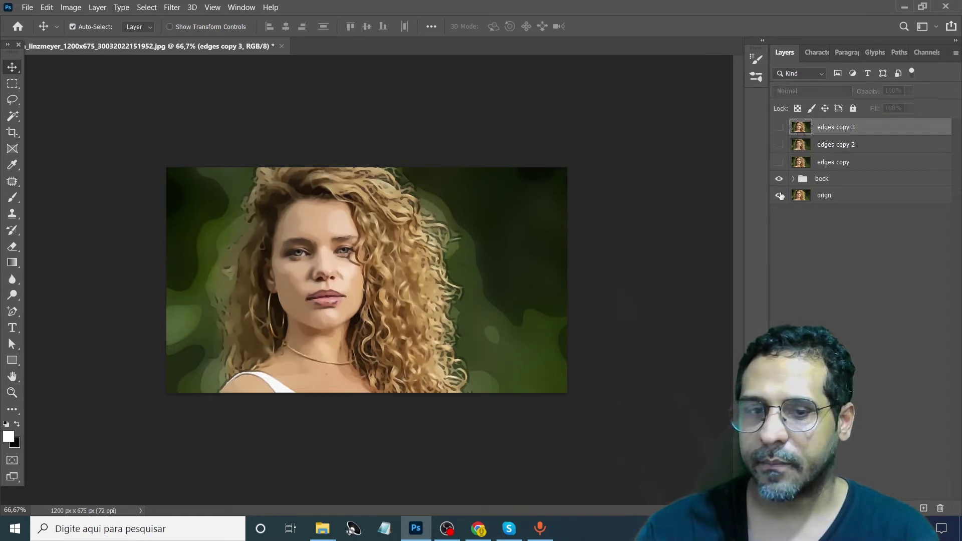
pyautogui.click(780, 179)
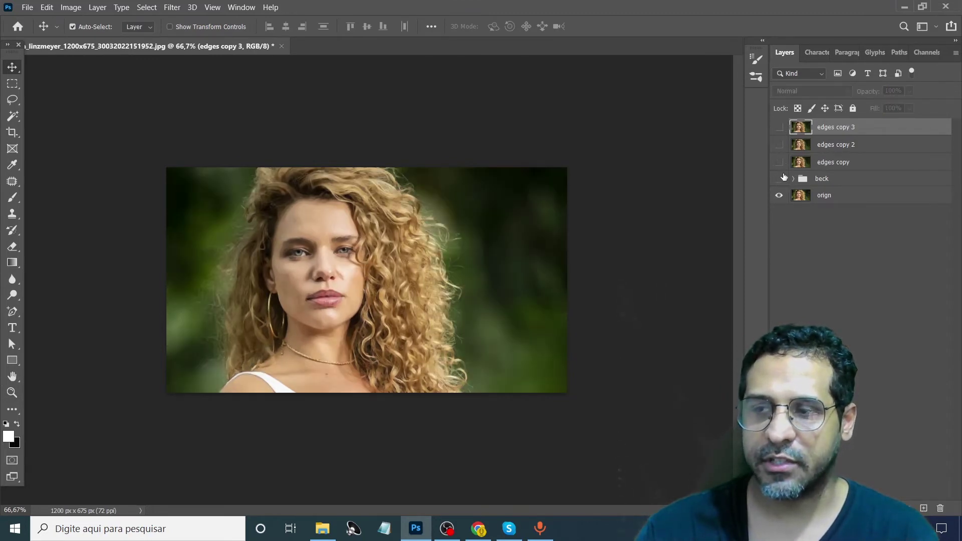
pyautogui.moveTo(781, 163); pyautogui.dragTo(779, 127)
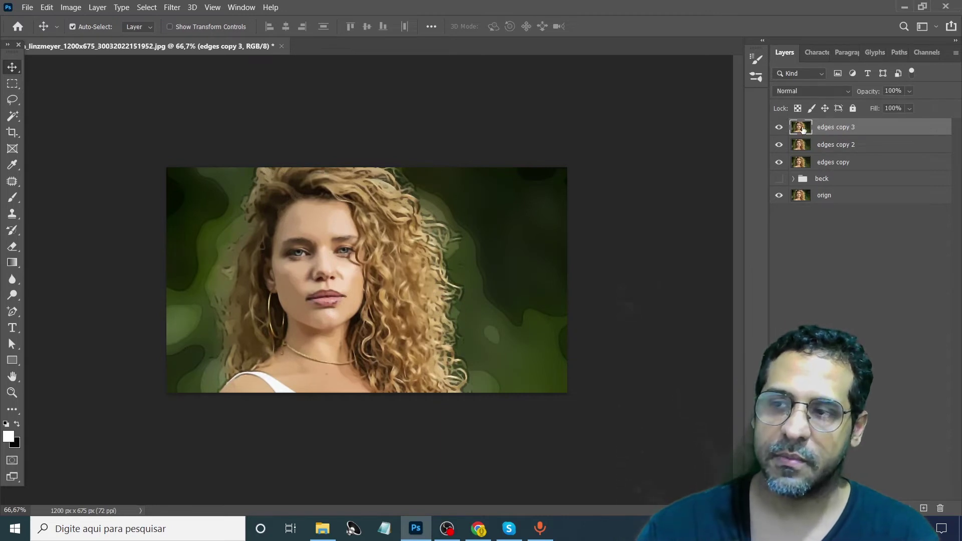
# - At actual size, select edges copy 3, edges copy 2 and edges copy together
pyautogui.click(344, 268)
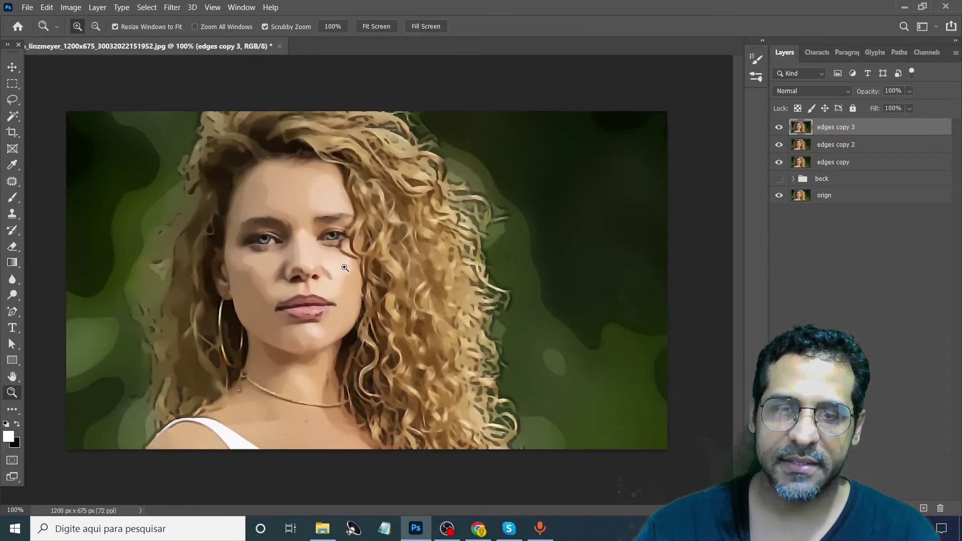
pyautogui.press('v')
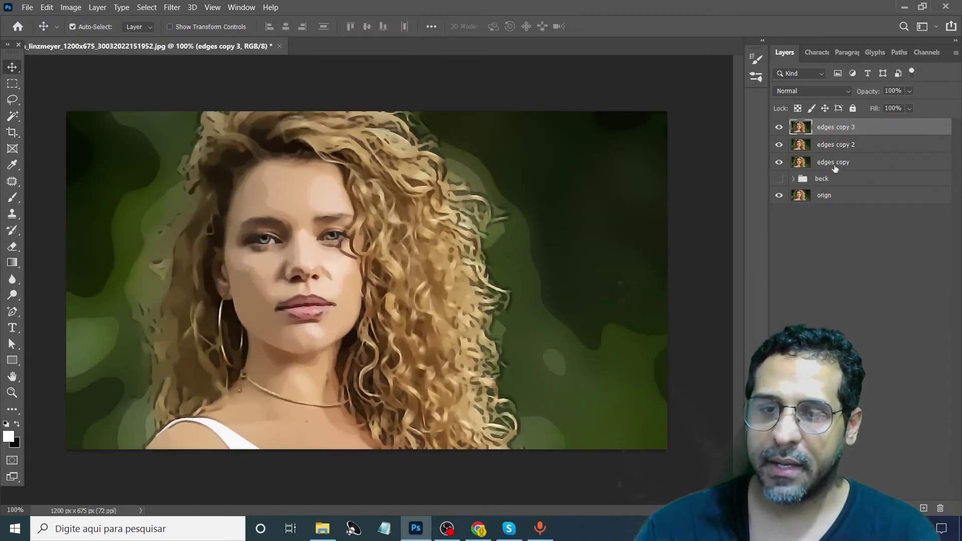
pyautogui.keyDown('shift'); pyautogui.click(845, 163); pyautogui.keyUp('shift')
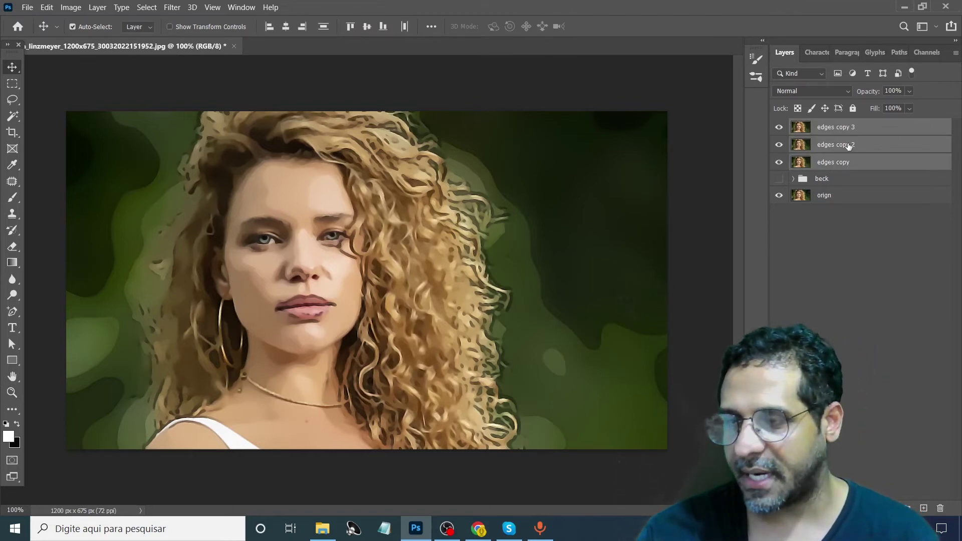
pyautogui.keyDown('ctrl'); pyautogui.click(840, 163); pyautogui.keyUp('ctrl')
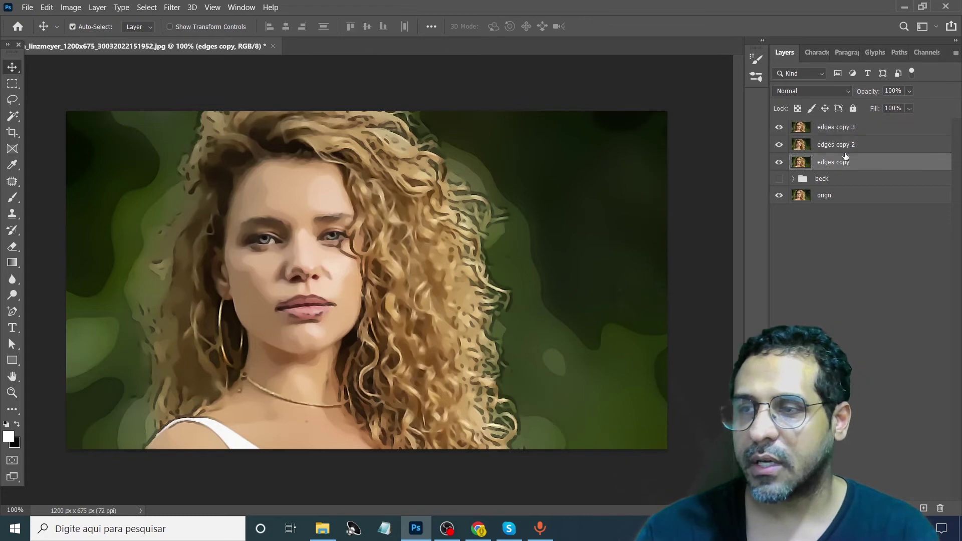
pyautogui.keyDown('ctrl'); pyautogui.click(835, 144); pyautogui.keyUp('ctrl')
pyautogui.keyDown('ctrl'); pyautogui.click(835, 145); pyautogui.keyUp('ctrl')
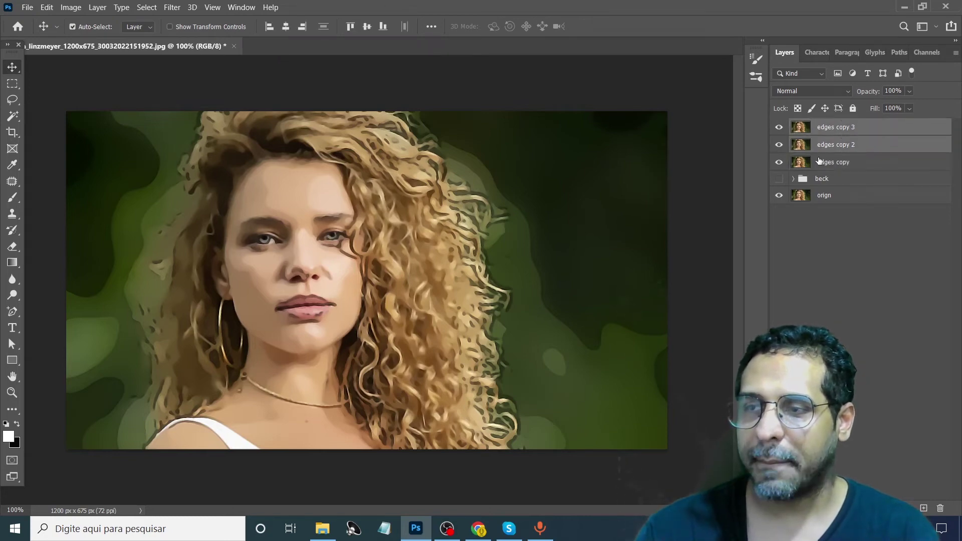
pyautogui.keyDown('ctrl'); pyautogui.click(821, 161); pyautogui.keyUp('ctrl')
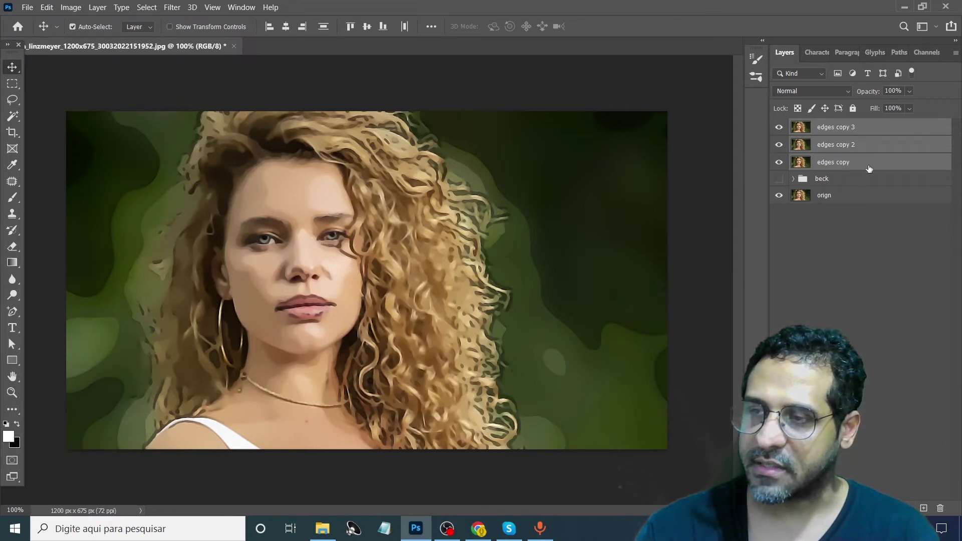
# - Duplicate the three edges layers and merge the copies into edges copy 6
pyautogui.moveTo(870, 169); pyautogui.dragTo(924, 508)
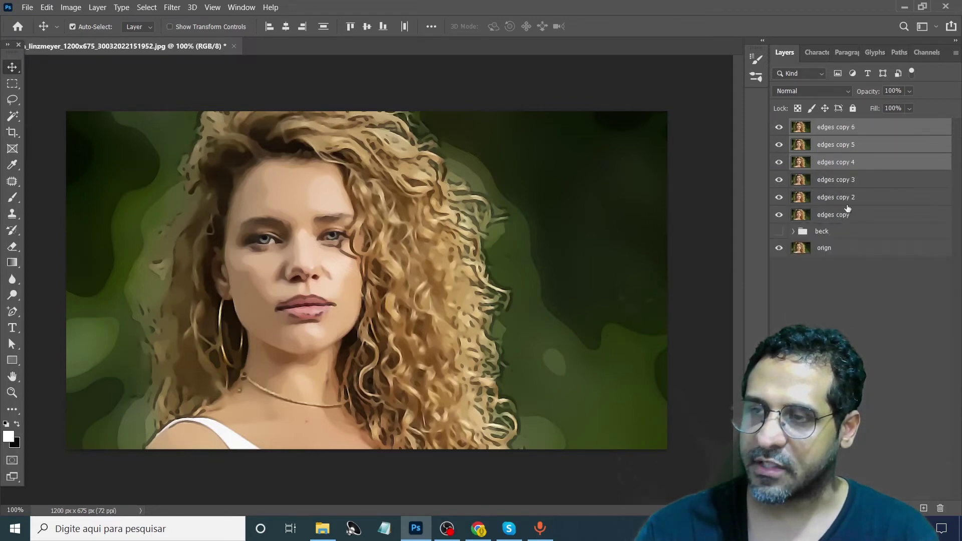
pyautogui.rightClick(825, 135)
pyautogui.click(677, 358)
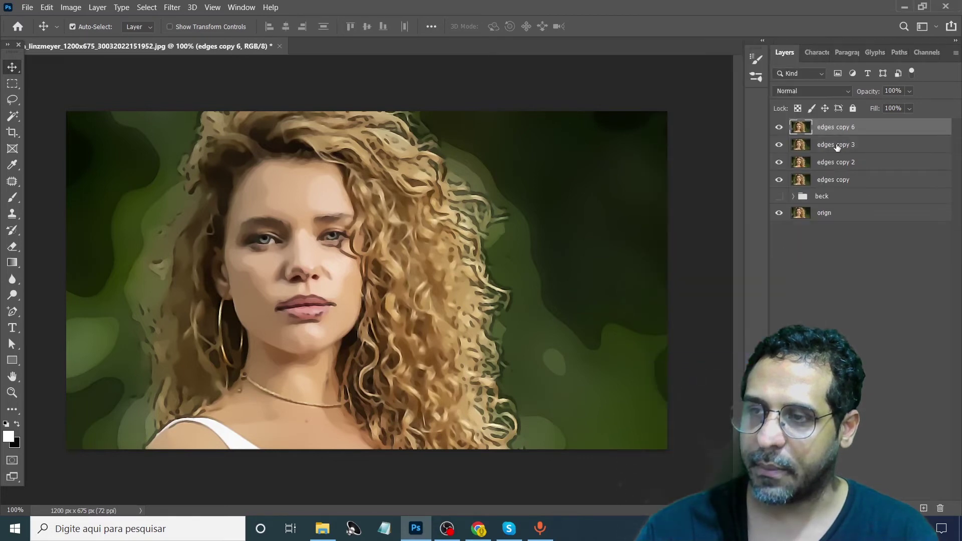
# - Group the three original edges layers and name the group 'beck 2'
pyautogui.click(837, 146)
pyautogui.keyDown('shift'); pyautogui.click(840, 176); pyautogui.keyUp('shift')
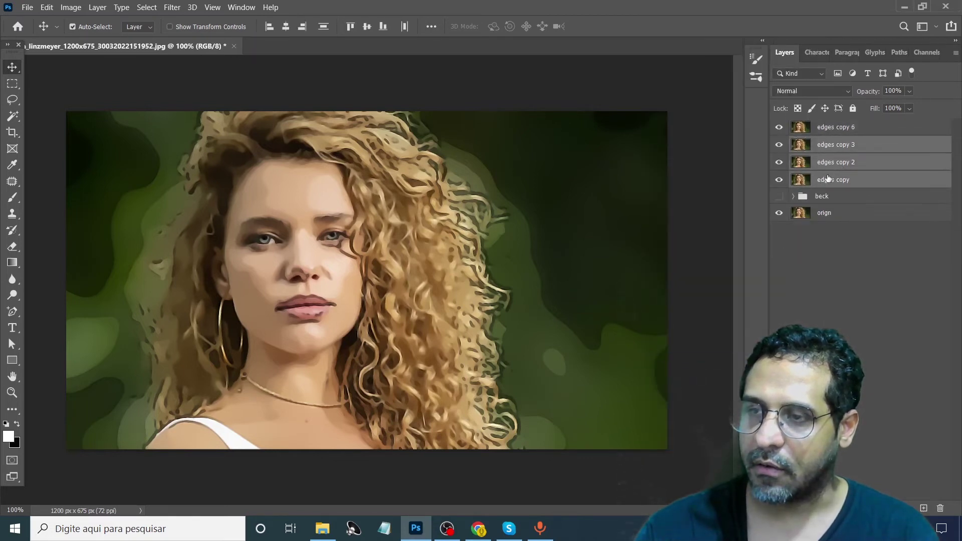
pyautogui.hotkey('ctrl', 'g')
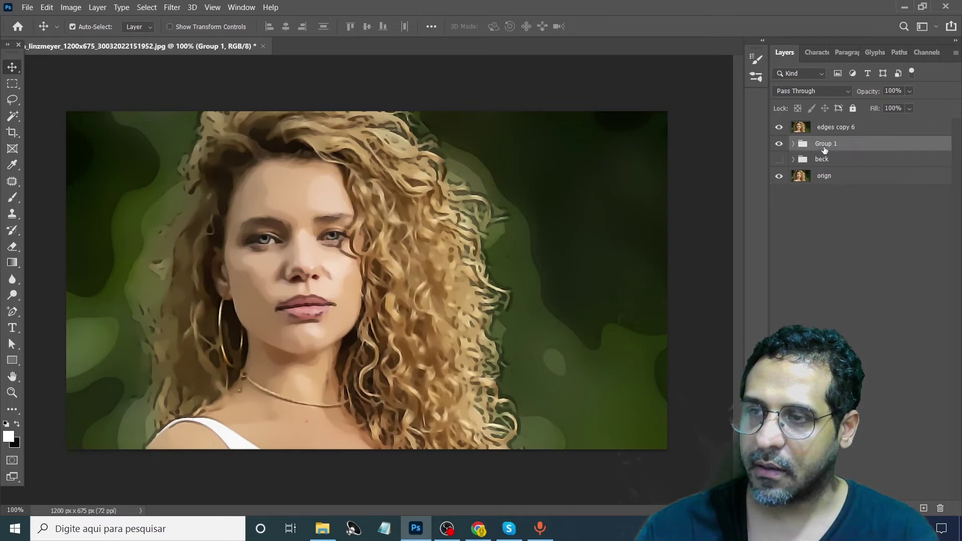
pyautogui.doubleClick(825, 144)
pyautogui.write('beck')
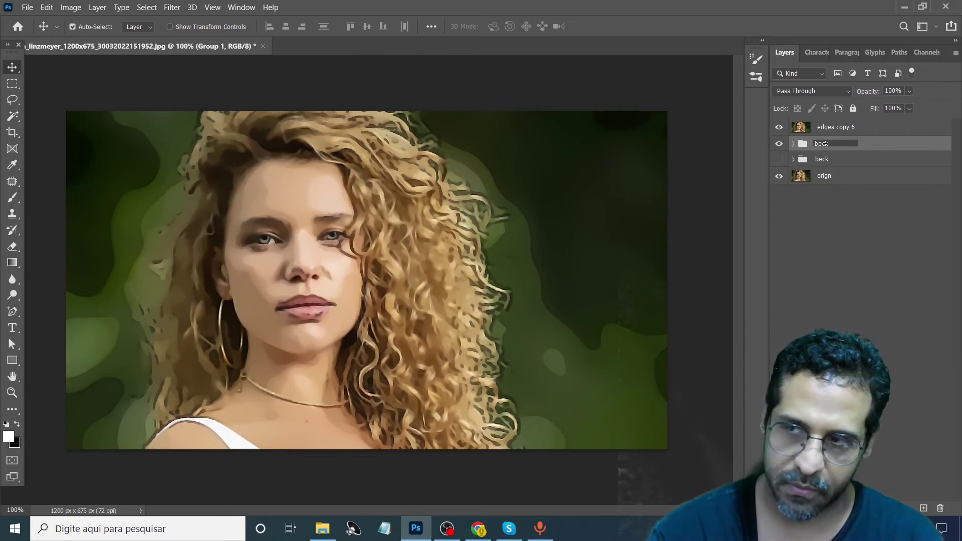
pyautogui.write('mas')
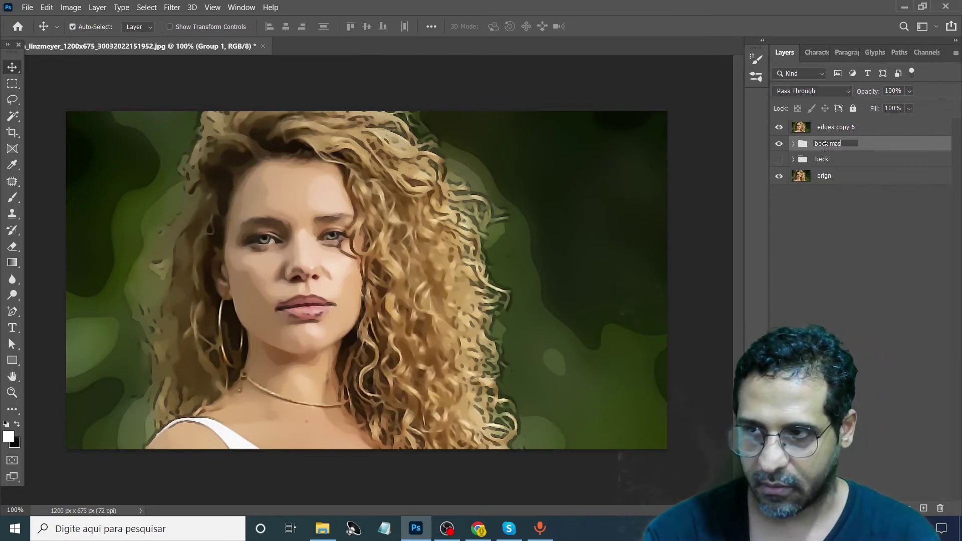
pyautogui.press('BackSpace')
pyautogui.press('BackSpace')
pyautogui.press('BackSpace')
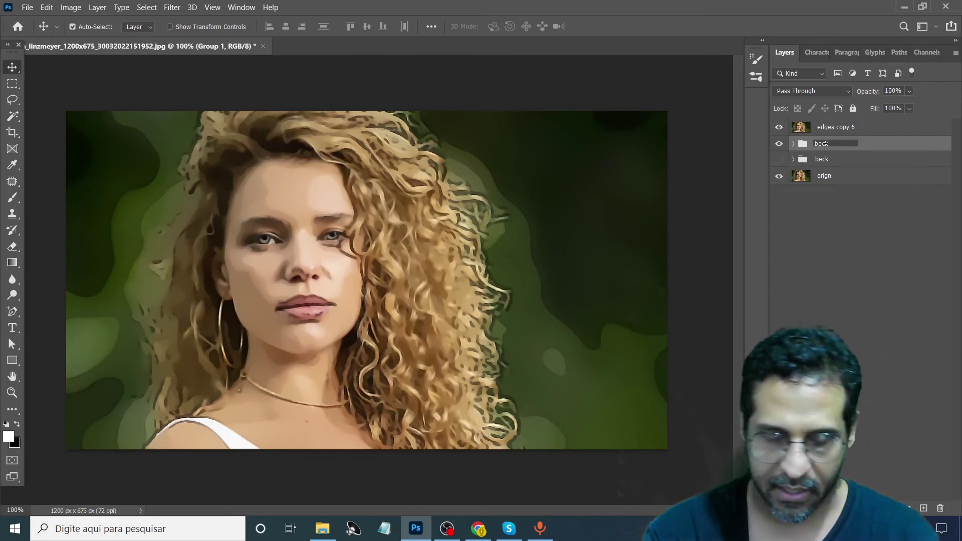
pyautogui.write(' M')
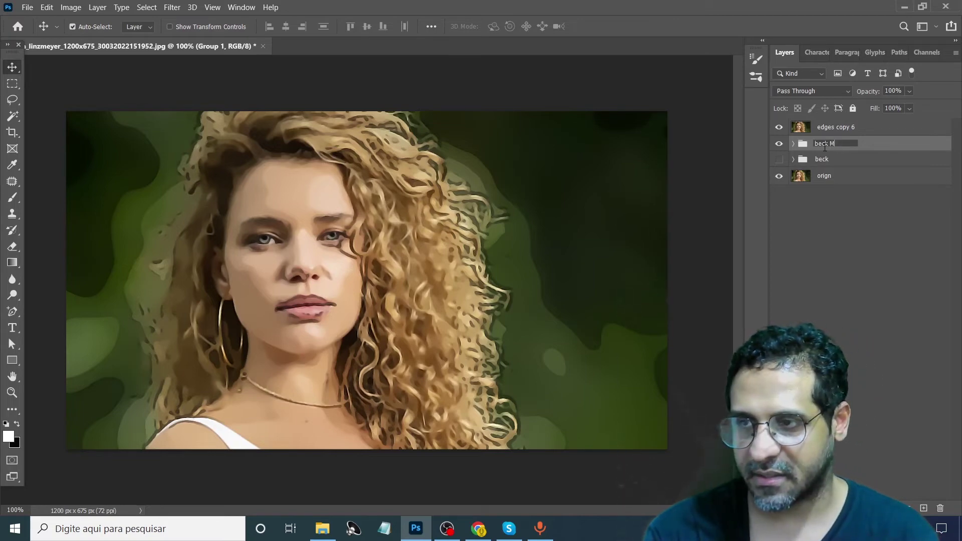
pyautogui.press('BackSpace')
pyautogui.write('23')
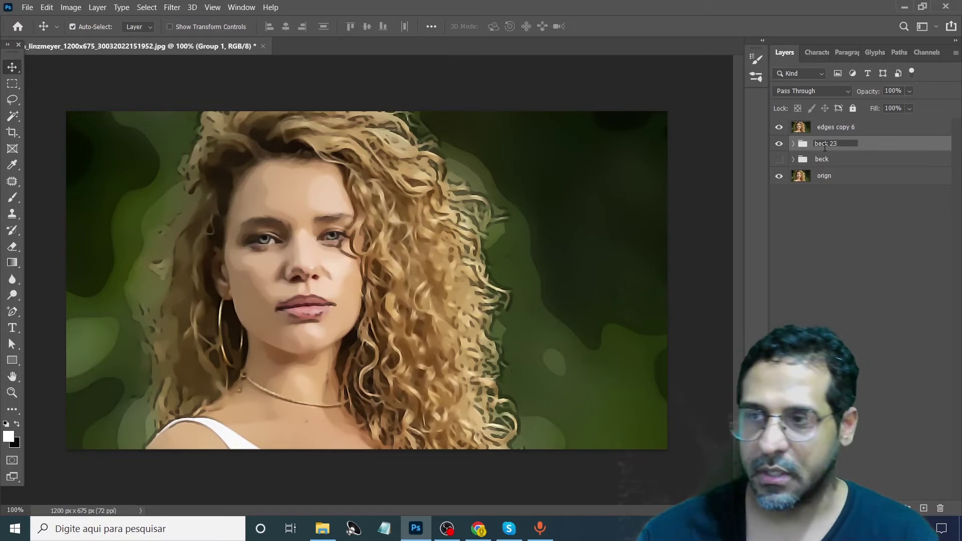
pyautogui.press('BackSpace')
pyautogui.press('Return')
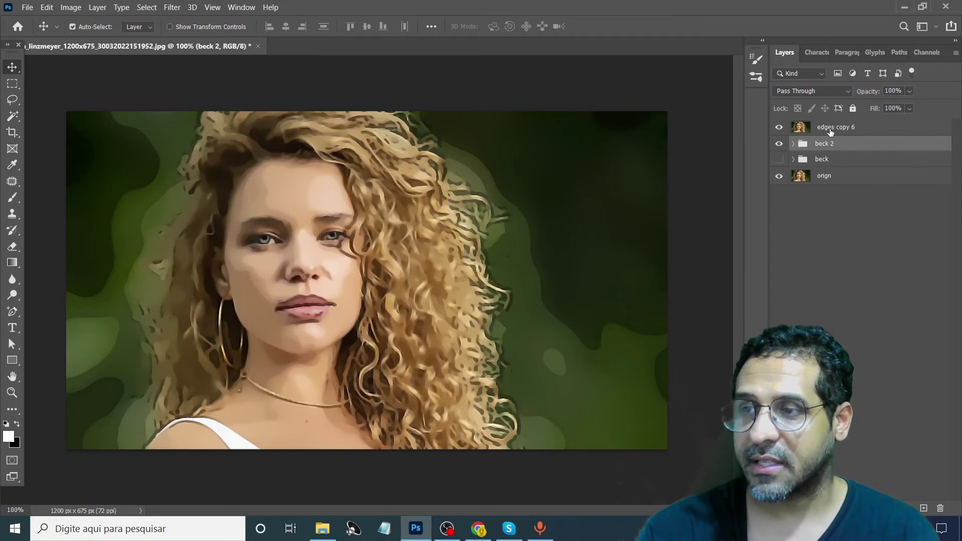
pyautogui.click(831, 131)
# - Duplicate edges copy 6 as edges copy 7 and look over the layer stack
pyautogui.moveTo(830, 130); pyautogui.dragTo(924, 508)
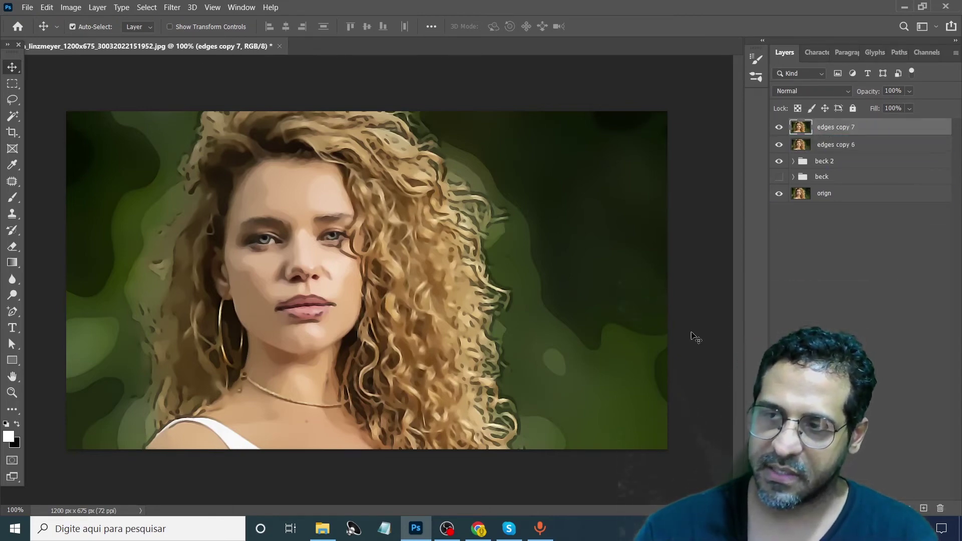
pyautogui.click(168, 10)
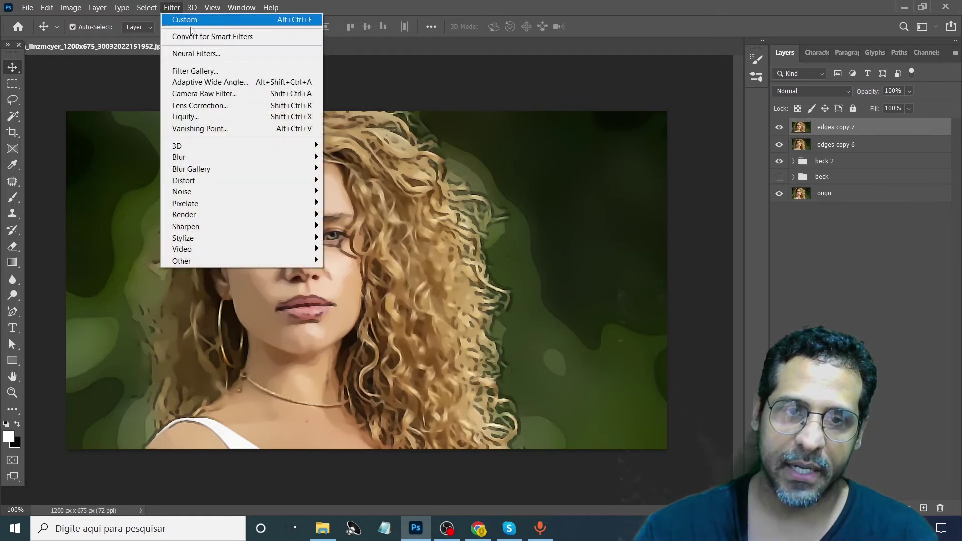
pyautogui.click(501, 59)
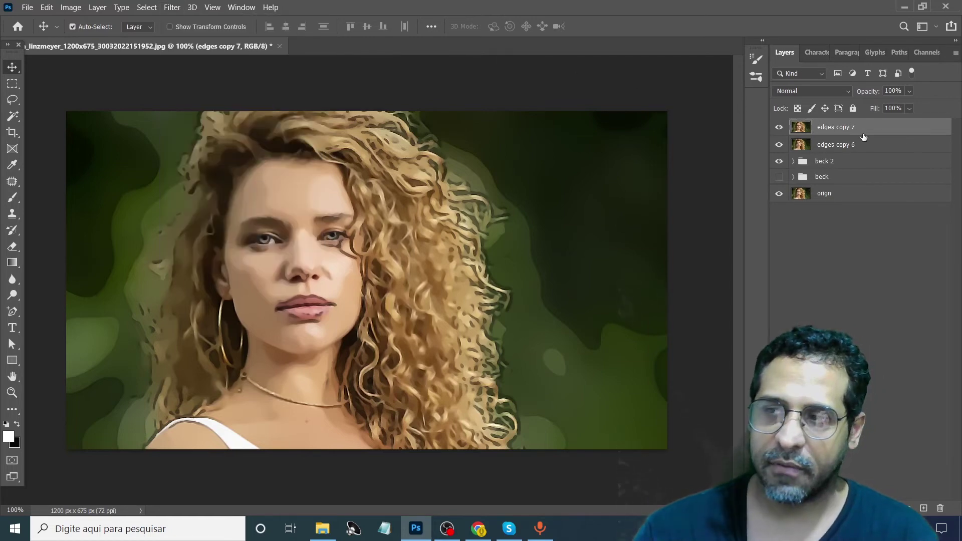
pyautogui.click(837, 145)
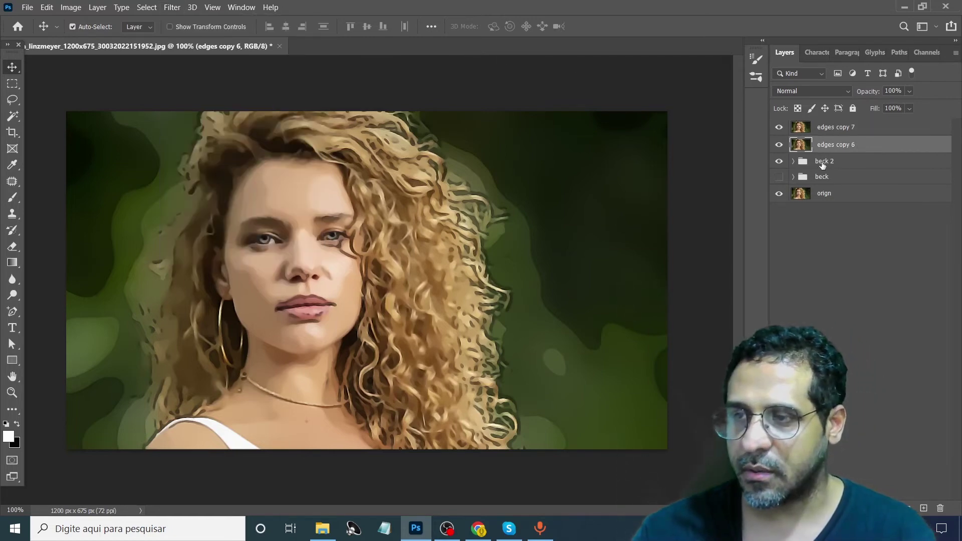
pyautogui.click(823, 165)
pyautogui.click(825, 146)
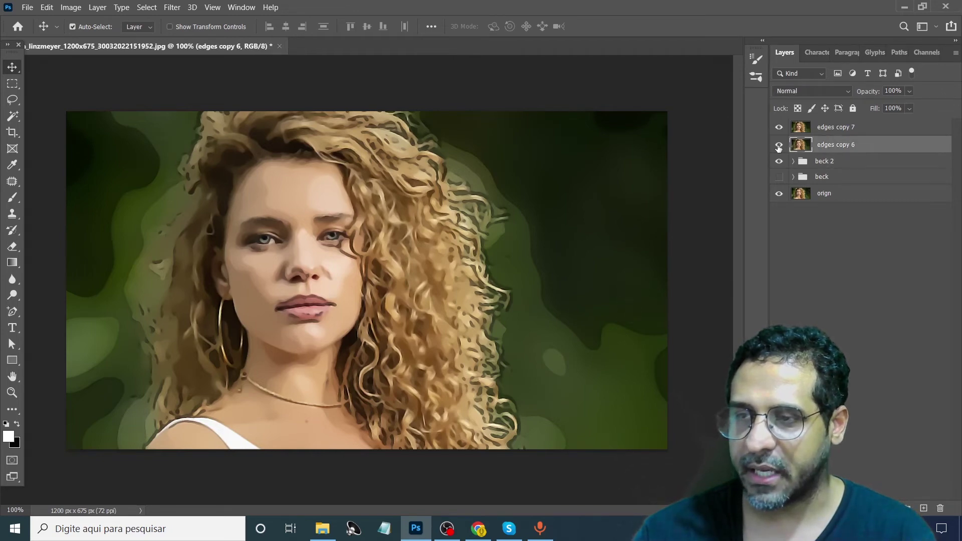
# - Compare edges copy 7 against edges copy 6, leaving edges copy 7 selected with the Filter menu open
pyautogui.click(845, 129)
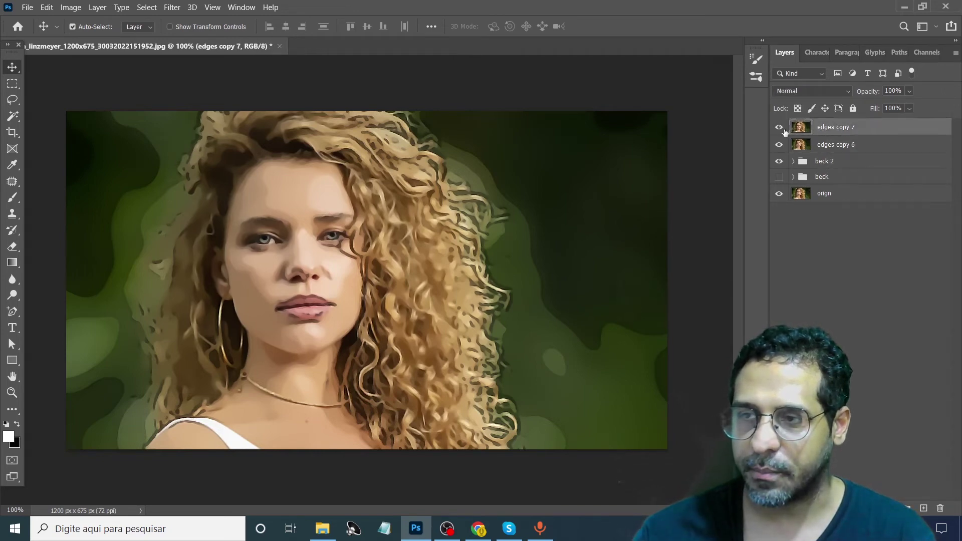
pyautogui.click(828, 145)
pyautogui.click(832, 128)
pyautogui.click(837, 146)
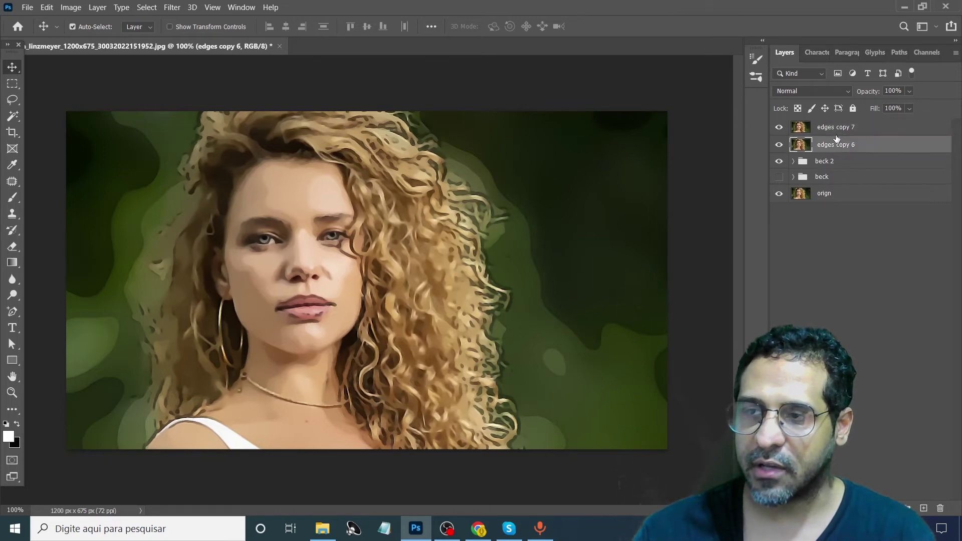
pyautogui.click(836, 130)
pyautogui.click(828, 147)
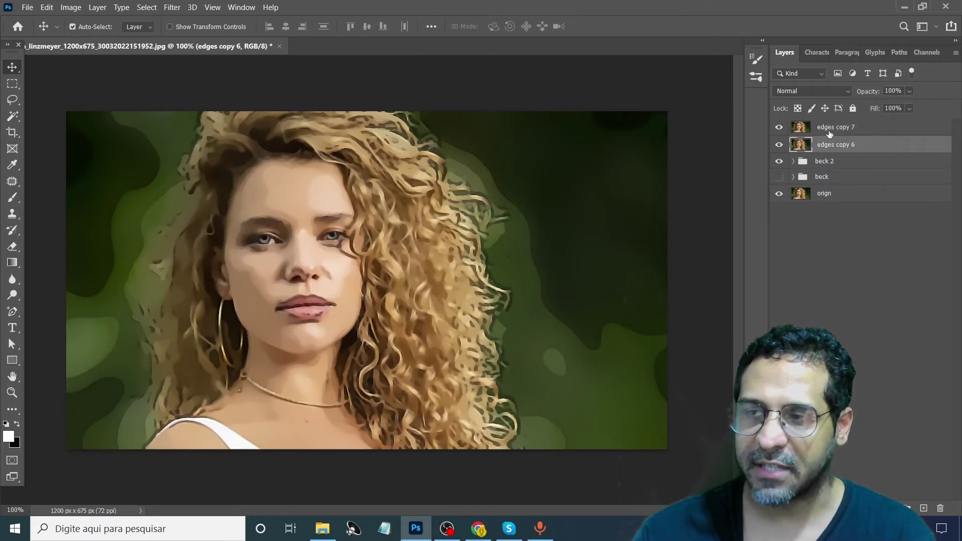
pyautogui.click(830, 132)
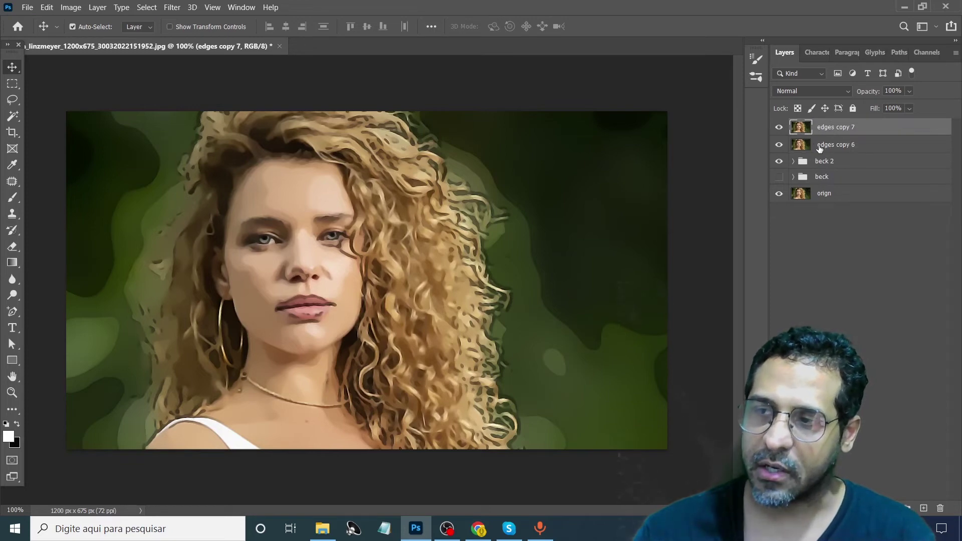
pyautogui.click(820, 149)
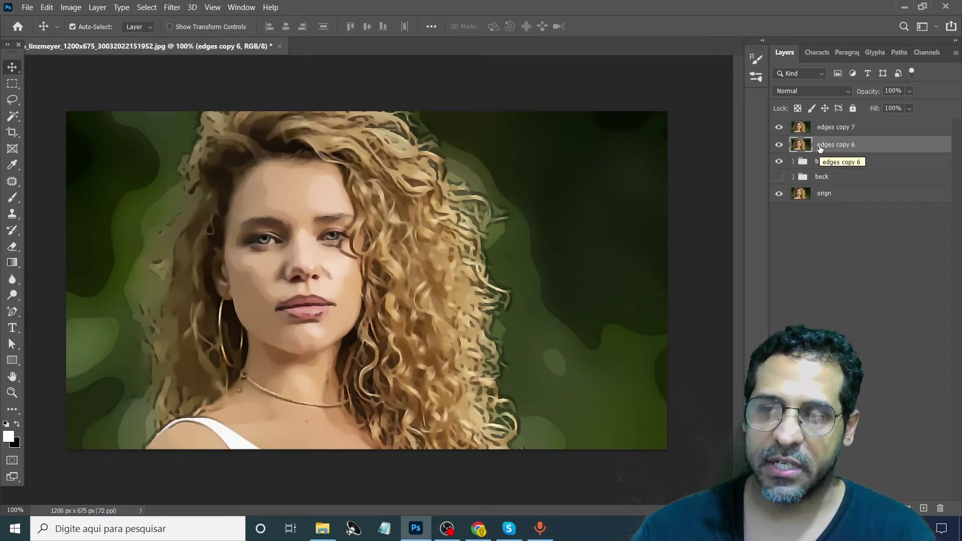
pyautogui.click(830, 133)
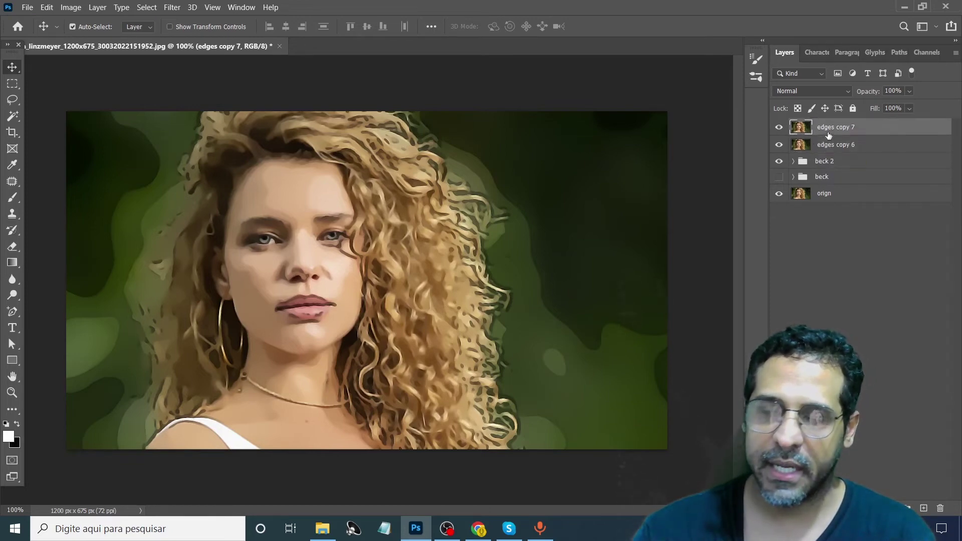
pyautogui.click(173, 8)
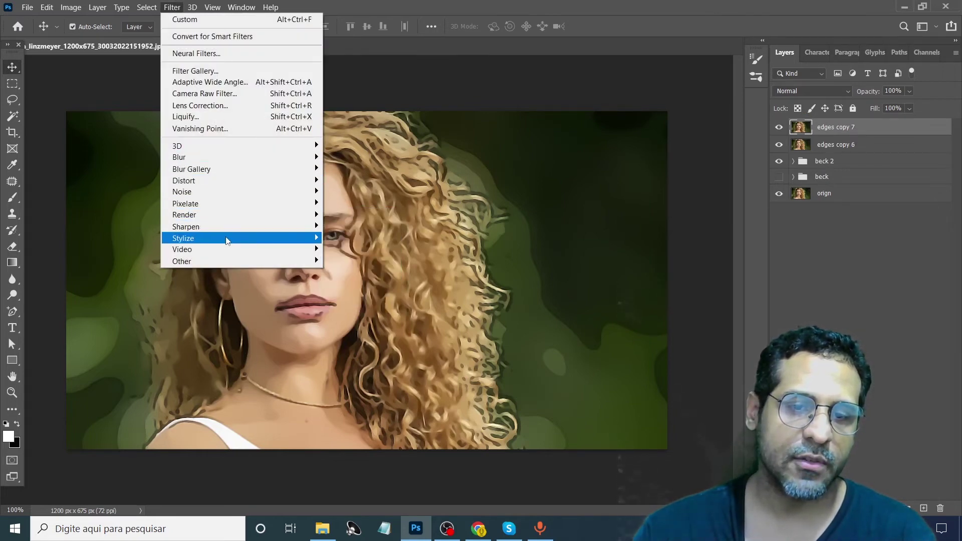
pyautogui.moveTo(182, 239)
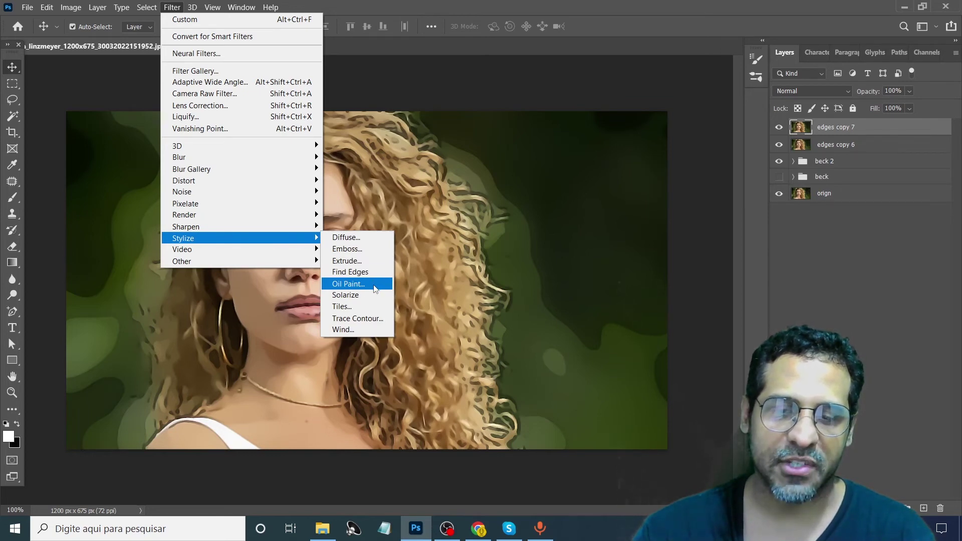
# - Apply Oil Paint to edges copy 7, undo, and reapply it at stylization/cleanliness 10, scale 9.8
pyautogui.click(374, 286)
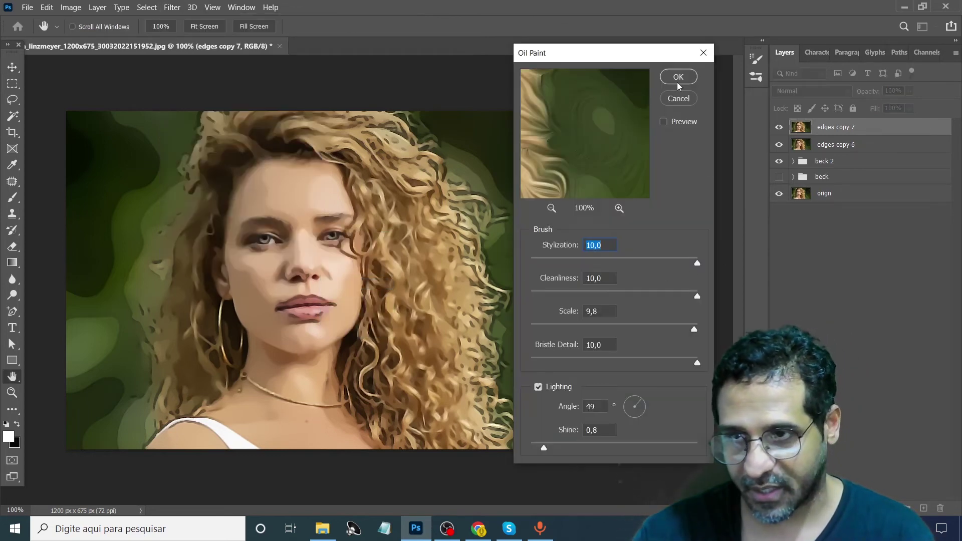
pyautogui.click(678, 80)
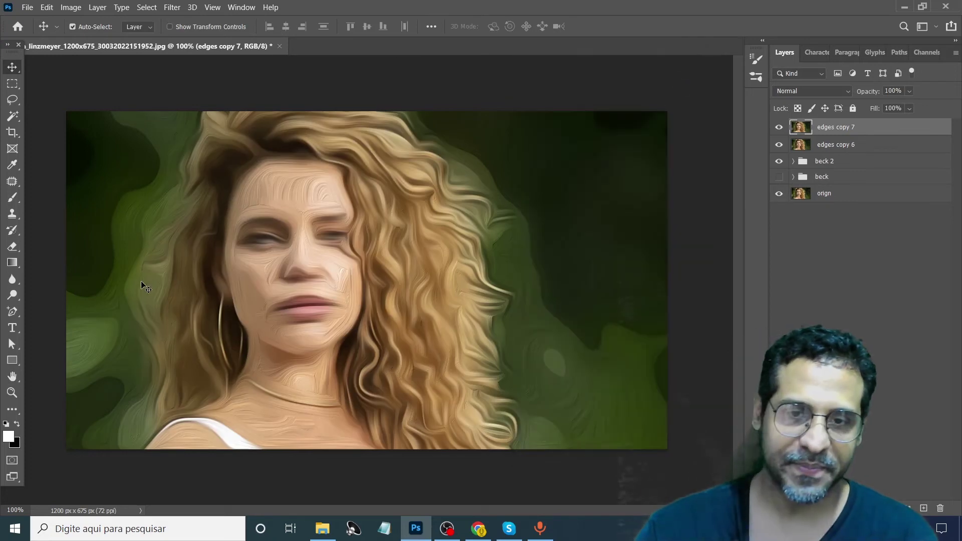
pyautogui.hotkey('ctrl', 'z')
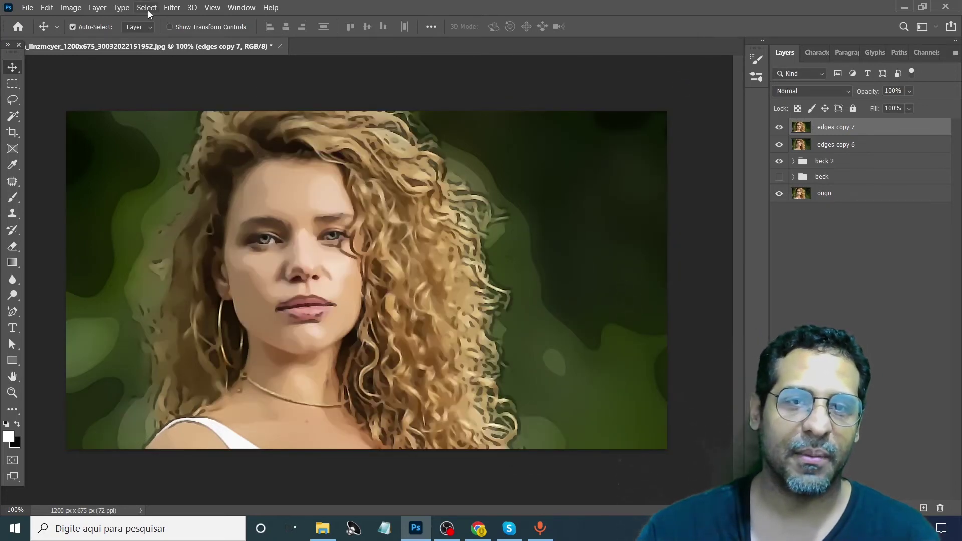
pyautogui.click(165, 8)
pyautogui.moveTo(183, 239)
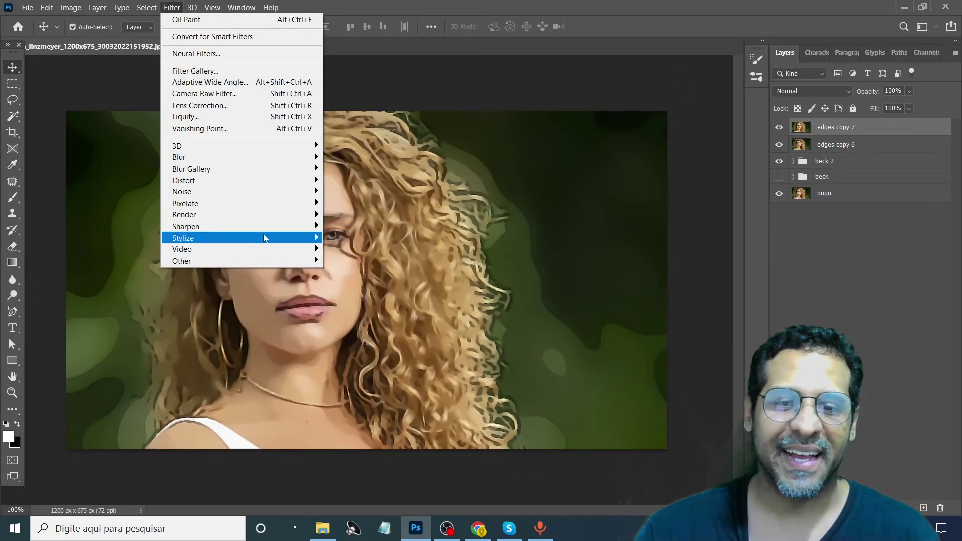
pyautogui.click(383, 285)
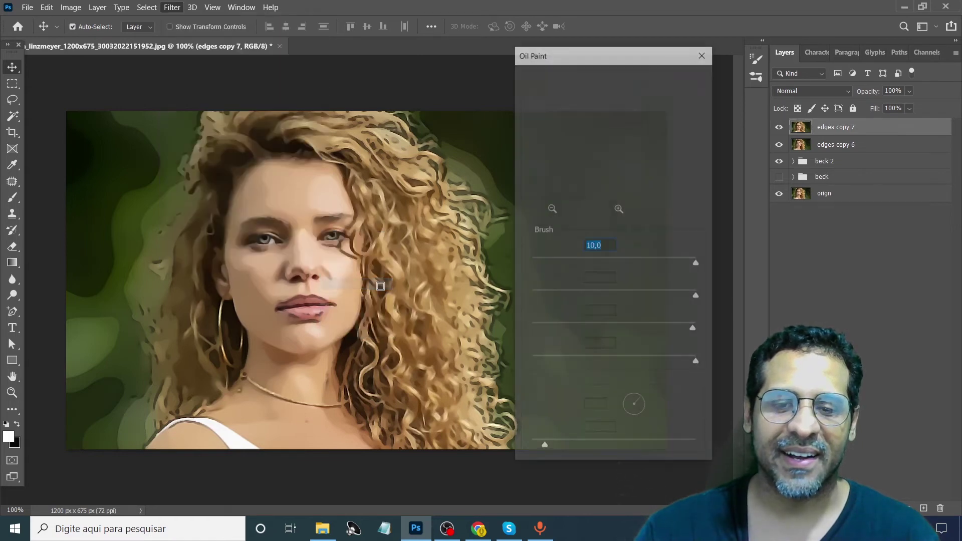
pyautogui.click(679, 78)
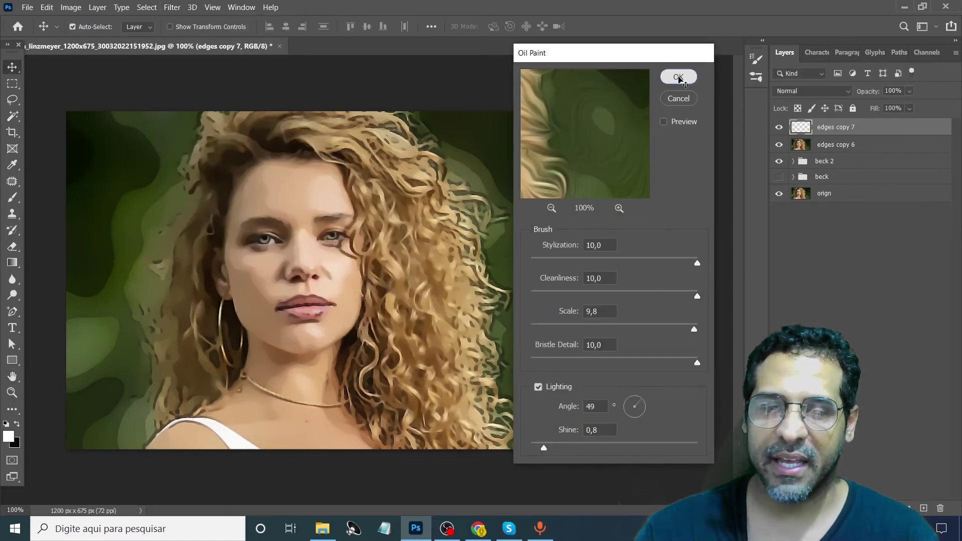
# - Erase some oil-paint texture from the forehead with an enlarged eraser
pyautogui.click(12, 247)
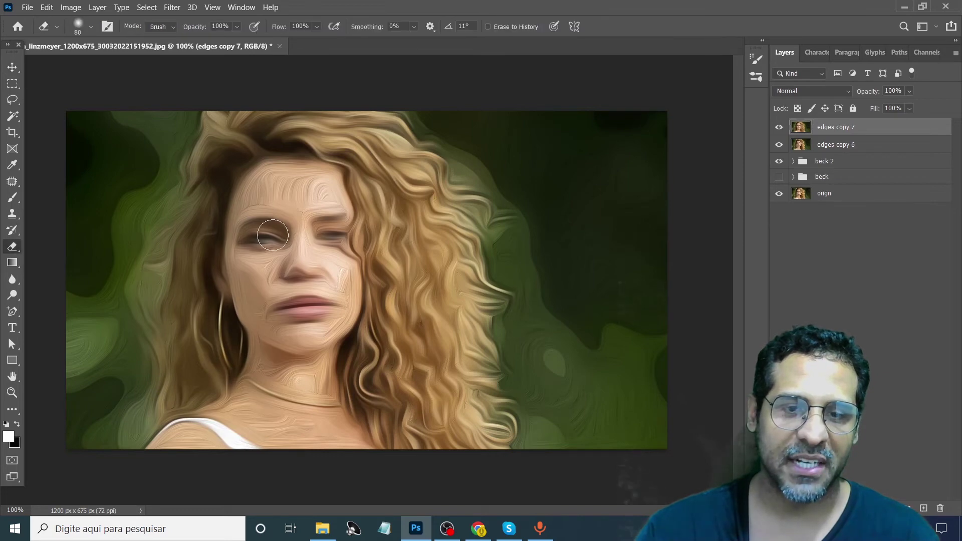
pyautogui.press(']')
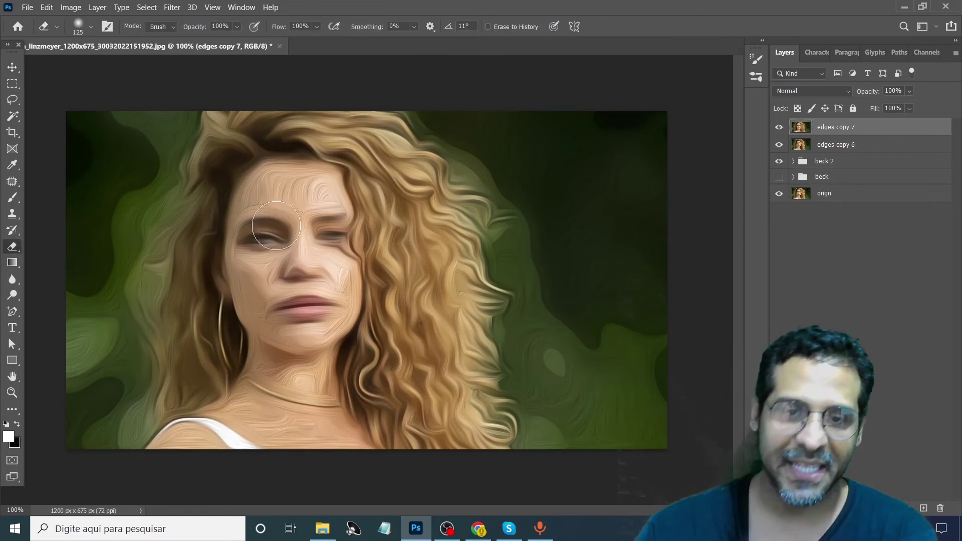
pyautogui.press(']')
pyautogui.press(']')
pyautogui.press(']')
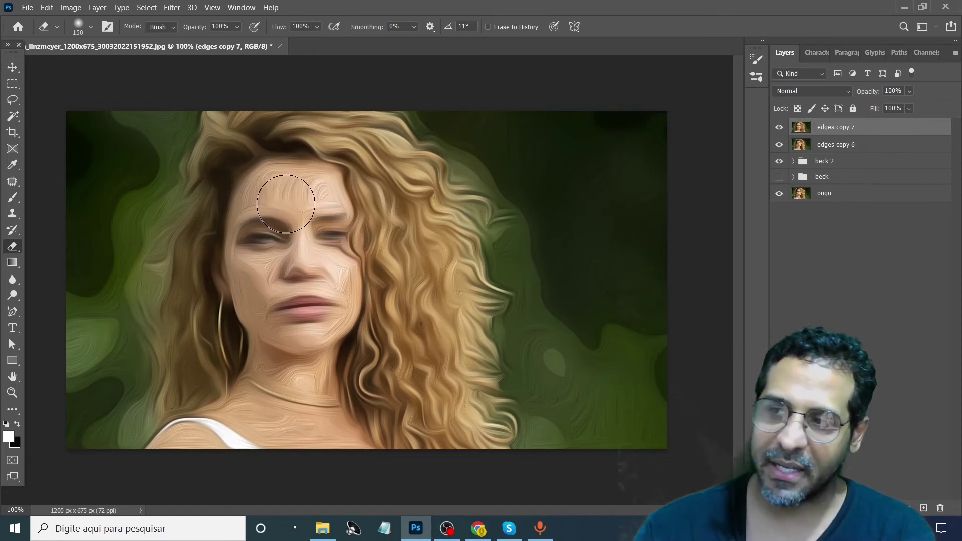
pyautogui.moveTo(286, 204)
pyautogui.mouseDown()
pyautogui.moveTo(280, 193)
pyautogui.moveTo(301, 190)
pyautogui.moveTo(274, 208)
pyautogui.mouseUp()
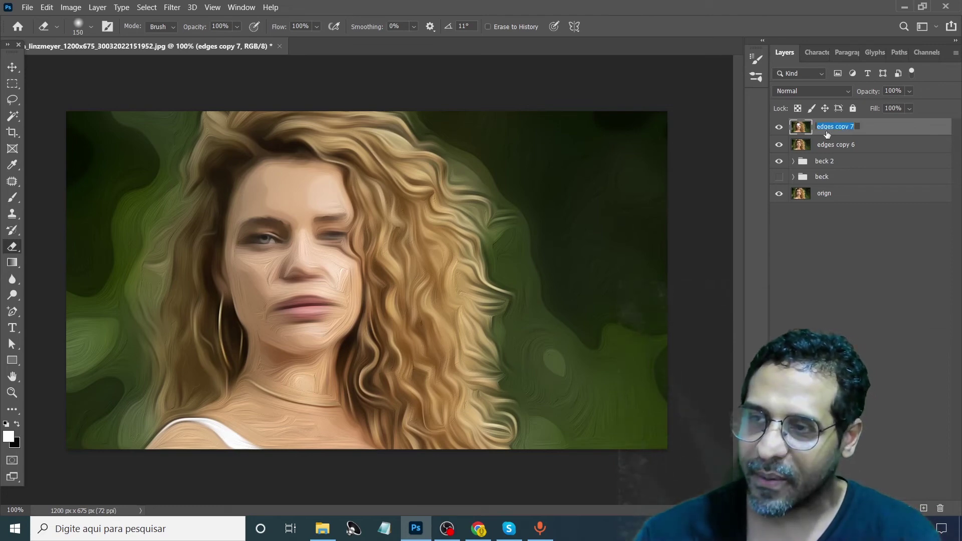
# - Rename the oil-painted layer 'cabelo' and keep it selected
pyautogui.write('cabelo')
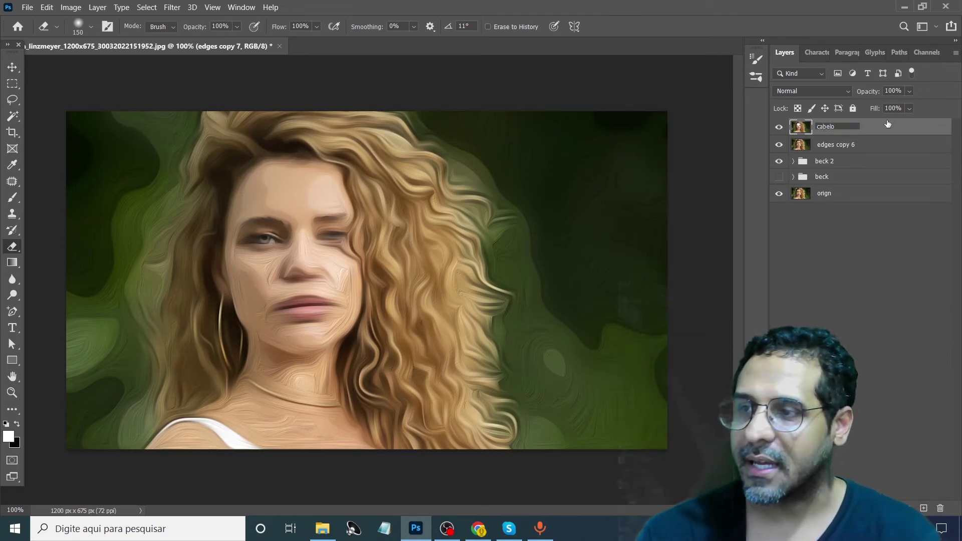
pyautogui.press('Return')
pyautogui.click(847, 144)
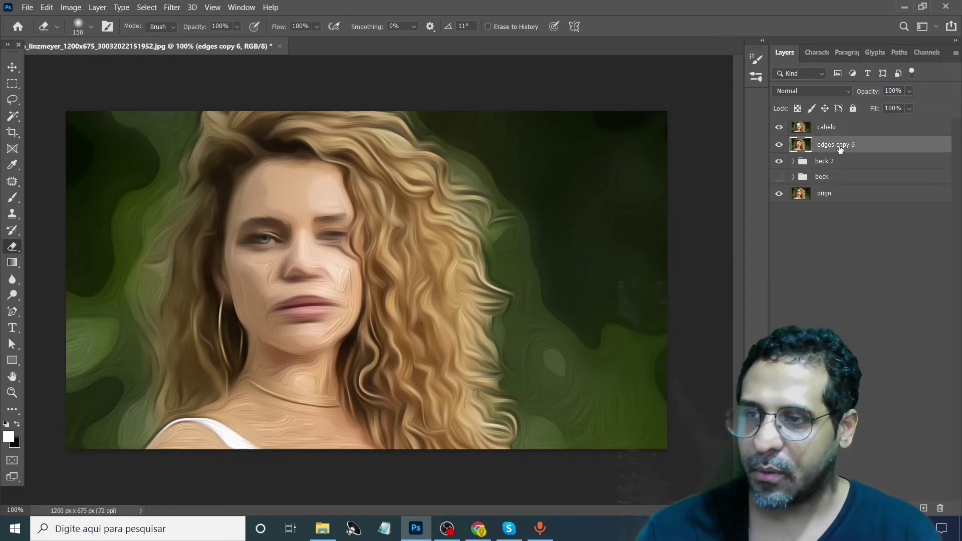
pyautogui.click(835, 128)
# - On cabelo, erase the oil paint around the eye, over the neck and chin, and along the hair's right edge
pyautogui.press('z')
pyautogui.click(265, 231)
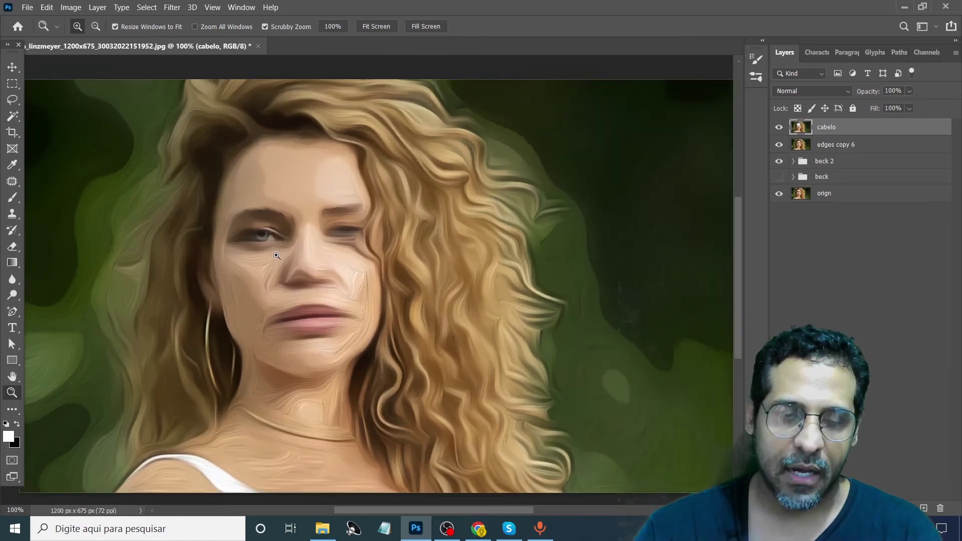
pyautogui.keyDown('alt'); pyautogui.click(396, 235); pyautogui.keyUp('alt')
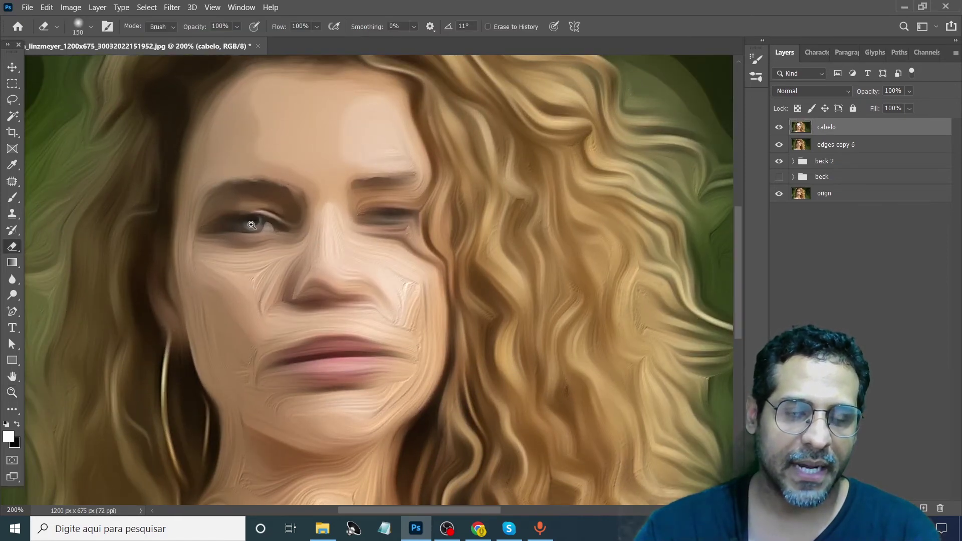
pyautogui.click(281, 209)
pyautogui.press('e')
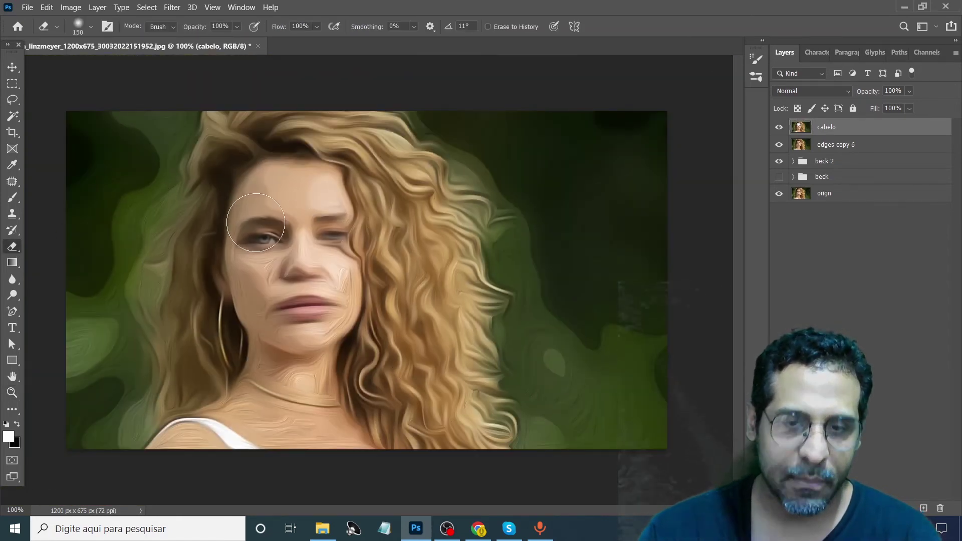
pyautogui.press('[')
pyautogui.press('[')
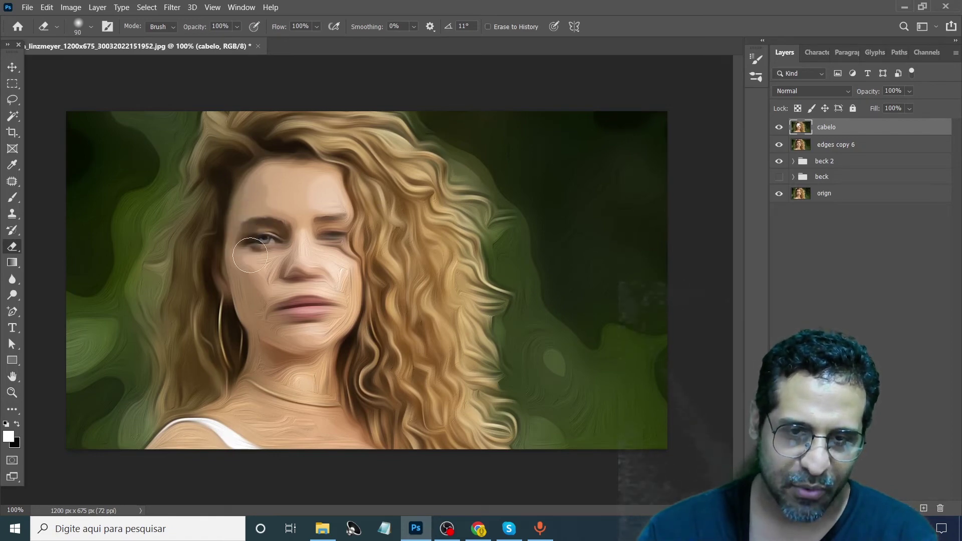
pyautogui.moveTo(308, 232)
pyautogui.mouseDown()
pyautogui.moveTo(321, 212)
pyautogui.moveTo(340, 252)
pyautogui.mouseUp()
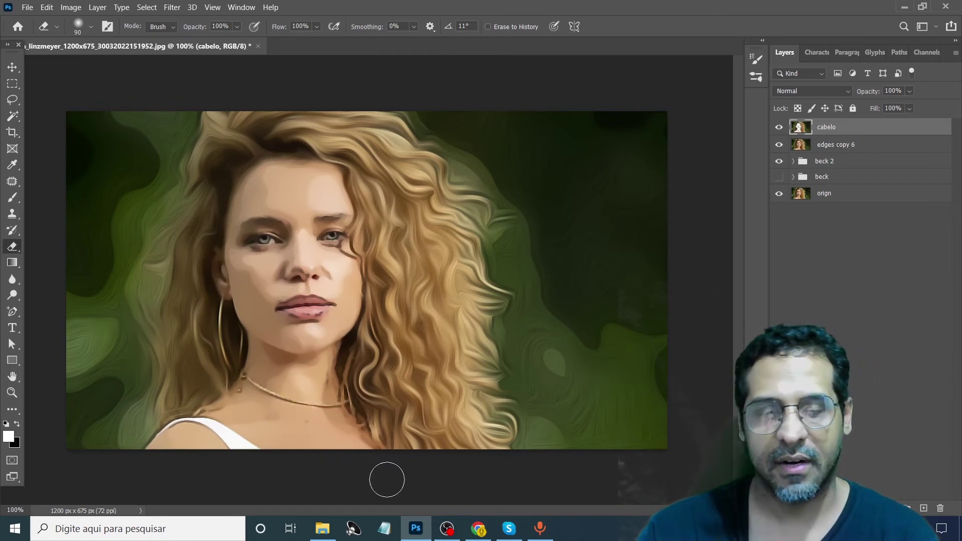
pyautogui.moveTo(346, 411); pyautogui.dragTo(313, 341)
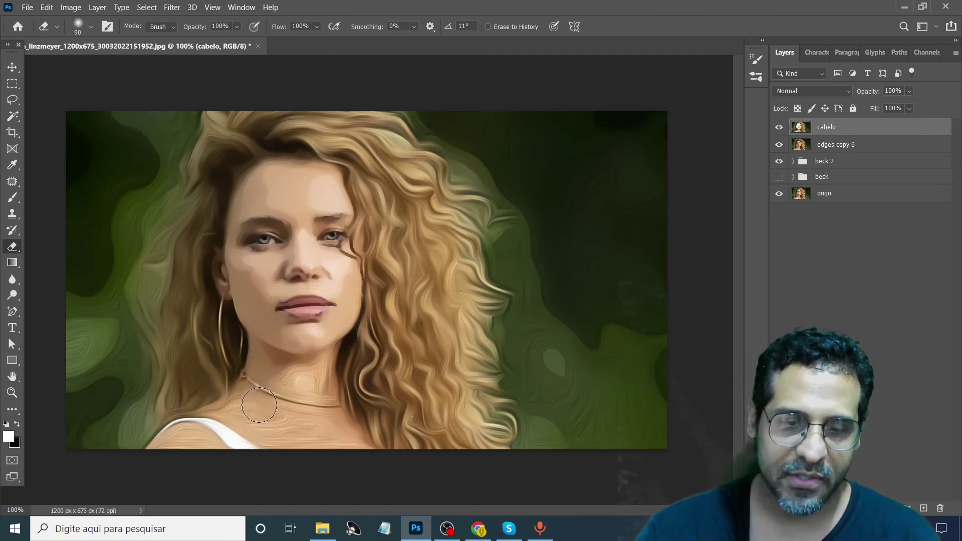
pyautogui.moveTo(266, 395); pyautogui.dragTo(262, 435)
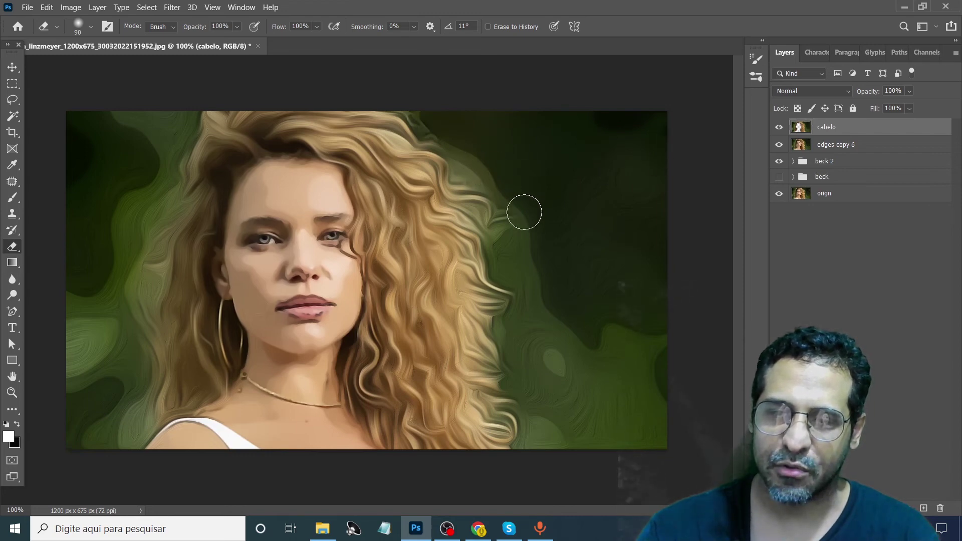
pyautogui.moveTo(524, 209)
pyautogui.mouseDown()
pyautogui.moveTo(507, 261)
pyautogui.moveTo(547, 312)
pyautogui.moveTo(526, 318)
pyautogui.moveTo(522, 365)
pyautogui.mouseUp()
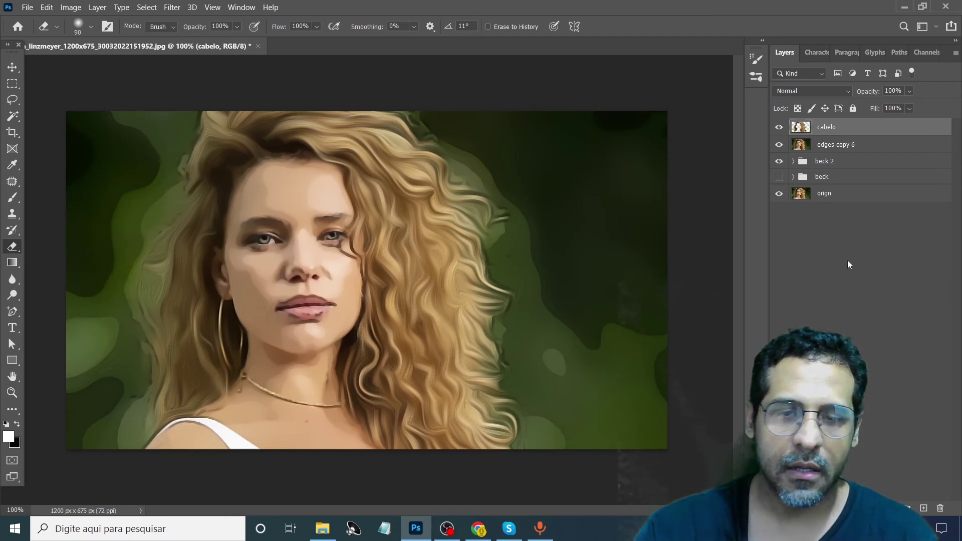
# - Merge edges copy 6 and cabelo into one 'cabelo' layer and duplicate it as 'cabelo copy'
pyautogui.keyDown('shift'); pyautogui.click(832, 148); pyautogui.keyUp('shift')
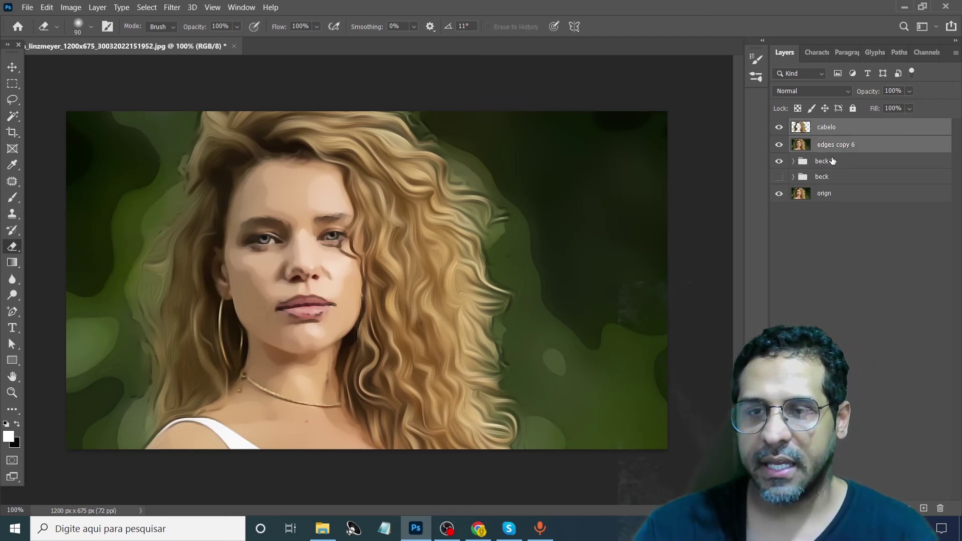
pyautogui.rightClick(828, 136)
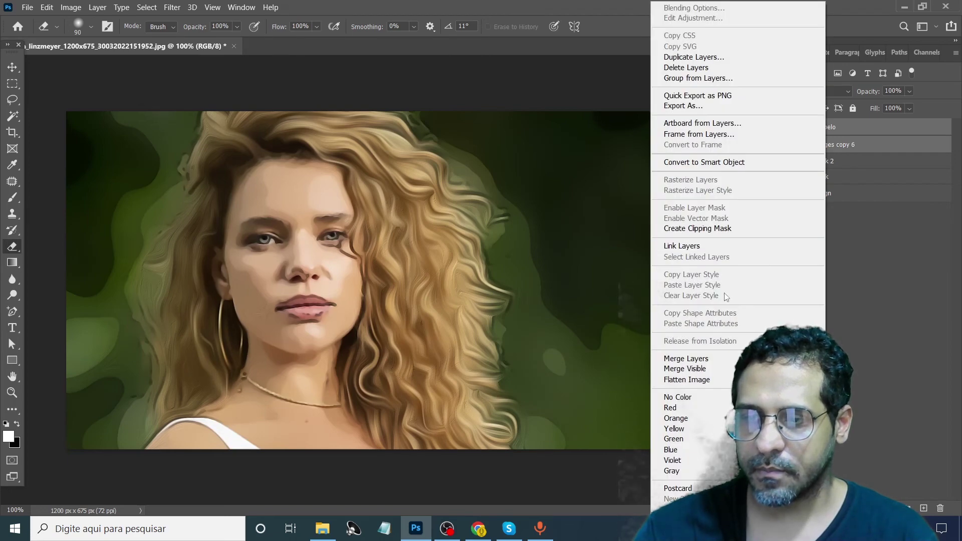
pyautogui.click(898, 244)
pyautogui.click(841, 145)
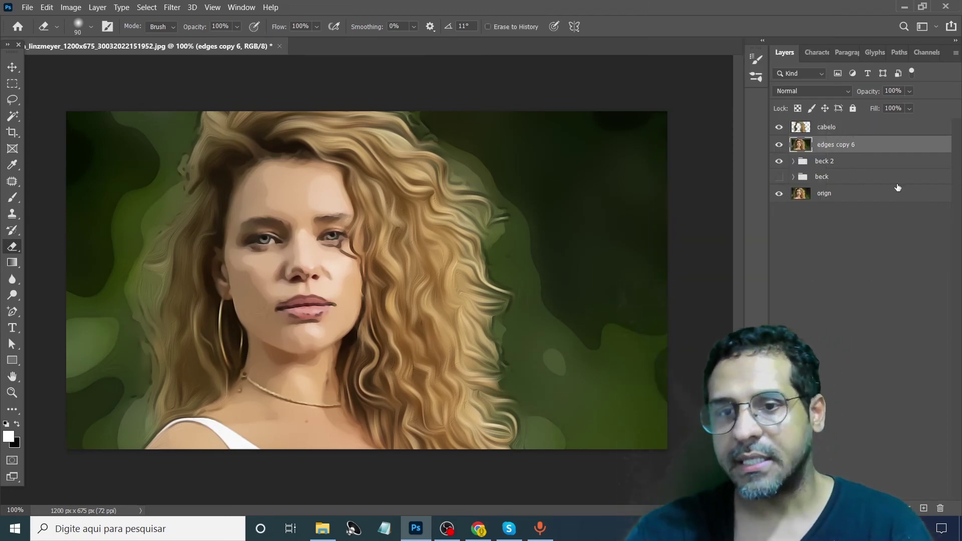
pyautogui.click(854, 131)
pyautogui.keyDown('ctrl'); pyautogui.click(839, 145); pyautogui.keyUp('ctrl')
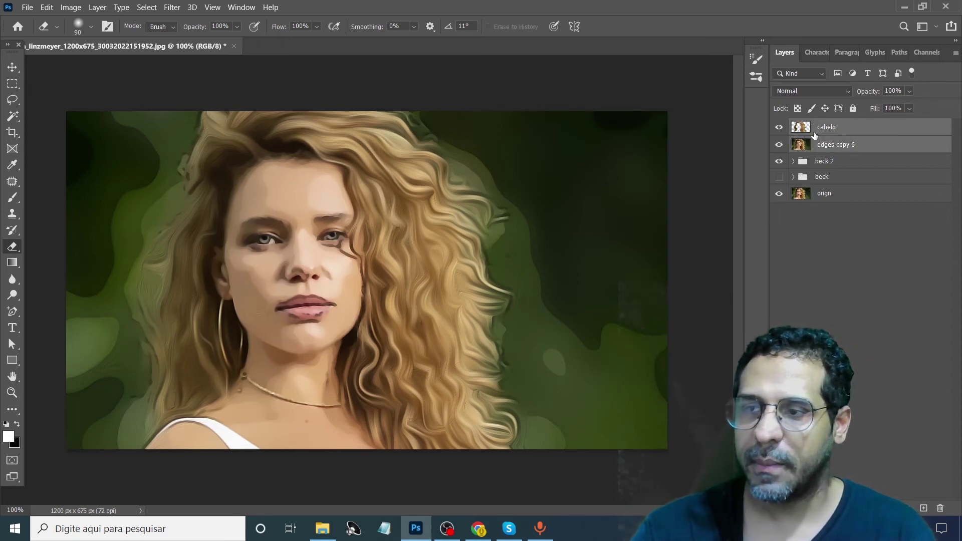
pyautogui.rightClick(836, 136)
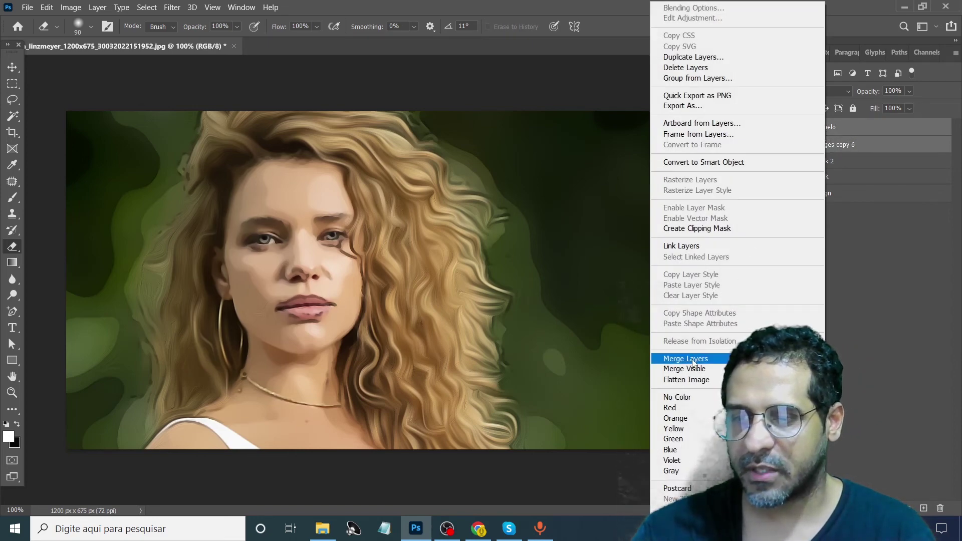
pyautogui.click(694, 361)
pyautogui.moveTo(830, 126); pyautogui.dragTo(924, 508)
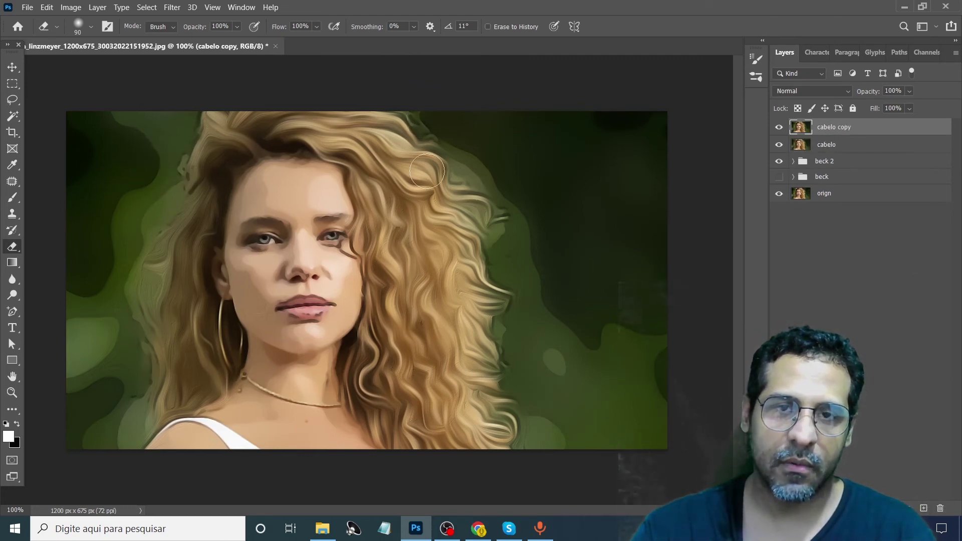
# - Apply a Gaussian Blur of radius 4.6 to cabelo copy
pyautogui.click(171, 8)
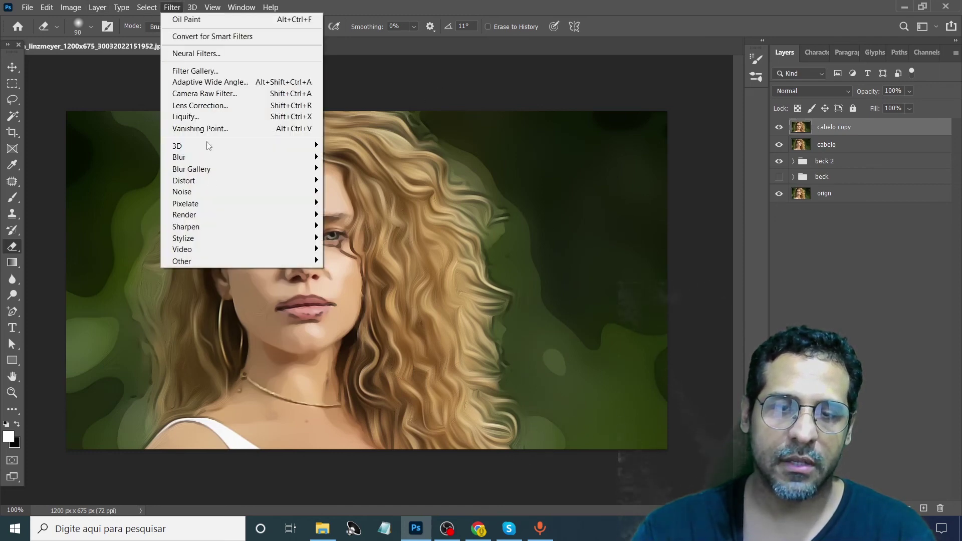
pyautogui.moveTo(179, 158)
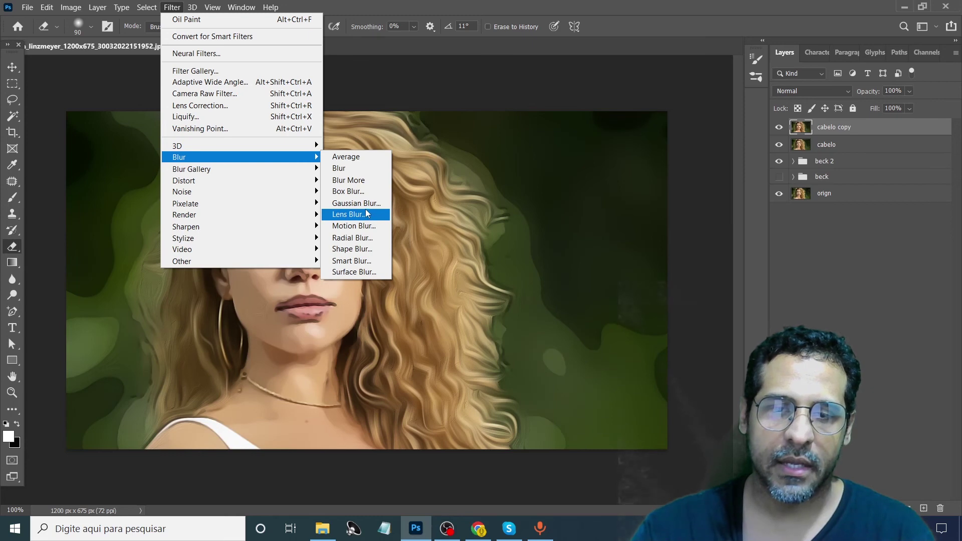
pyautogui.click(366, 206)
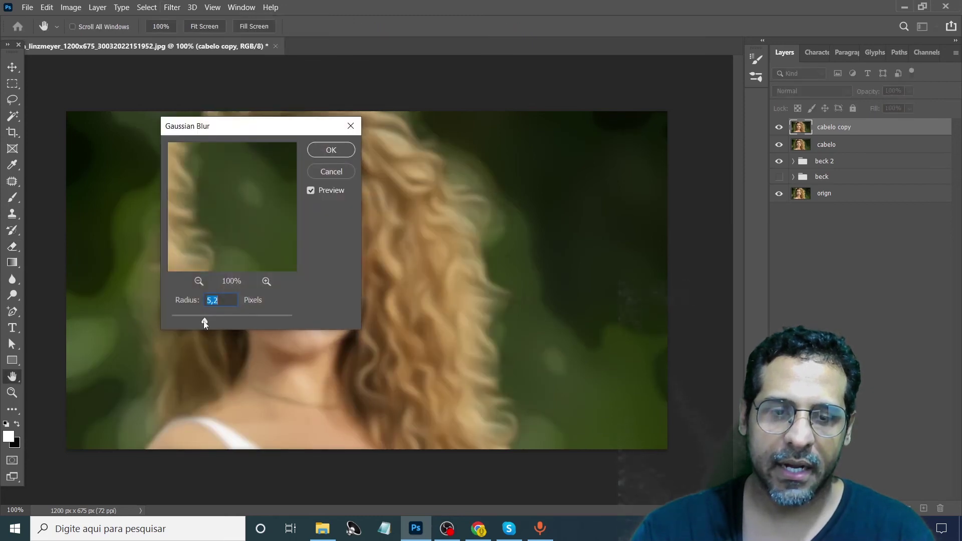
pyautogui.click(221, 323)
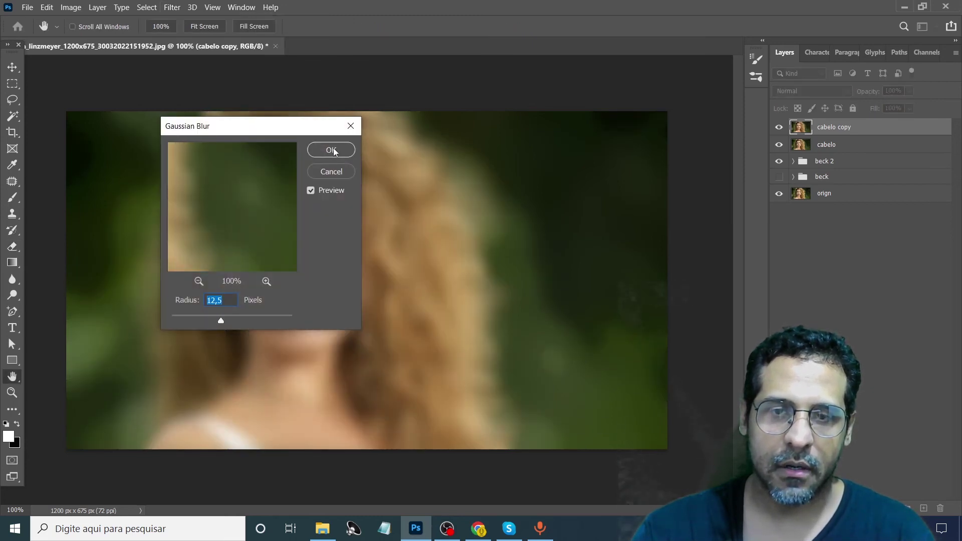
pyautogui.moveTo(218, 323); pyautogui.dragTo(202, 321)
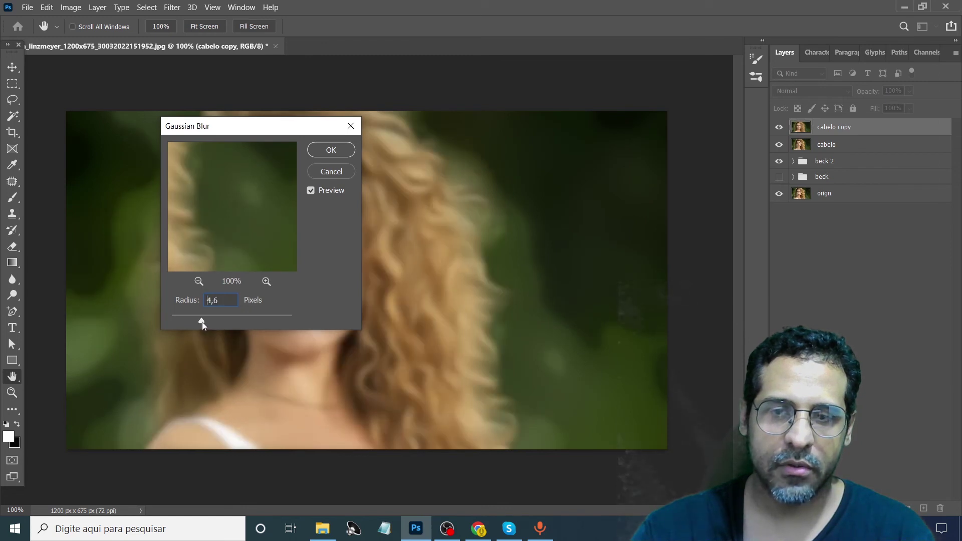
pyautogui.click(332, 151)
# - Erase the blur over the eyes, lips, necklace and hair so the sharp details show through
pyautogui.press('e')
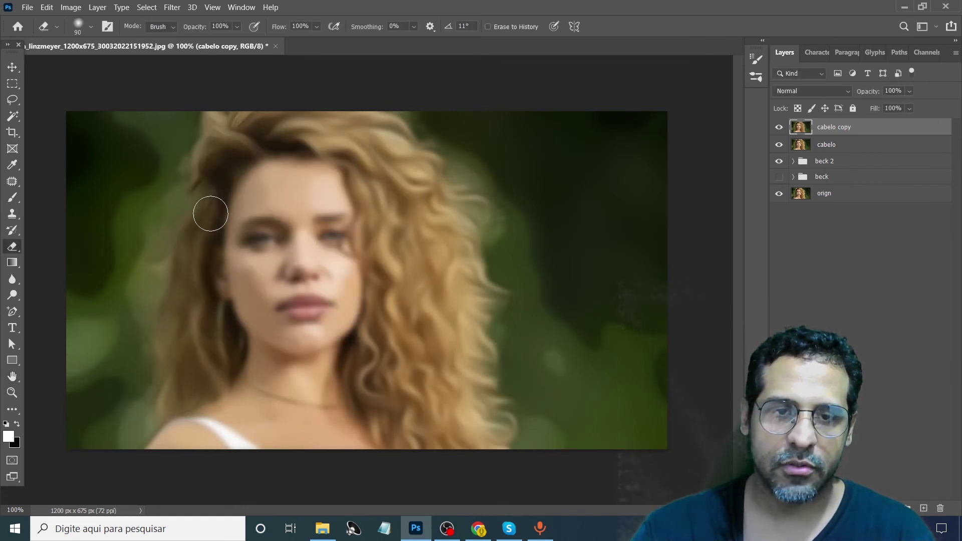
pyautogui.moveTo(197, 306)
pyautogui.mouseDown()
pyautogui.moveTo(204, 276)
pyautogui.moveTo(329, 165)
pyautogui.moveTo(362, 181)
pyautogui.moveTo(306, 284)
pyautogui.moveTo(413, 175)
pyautogui.mouseUp()
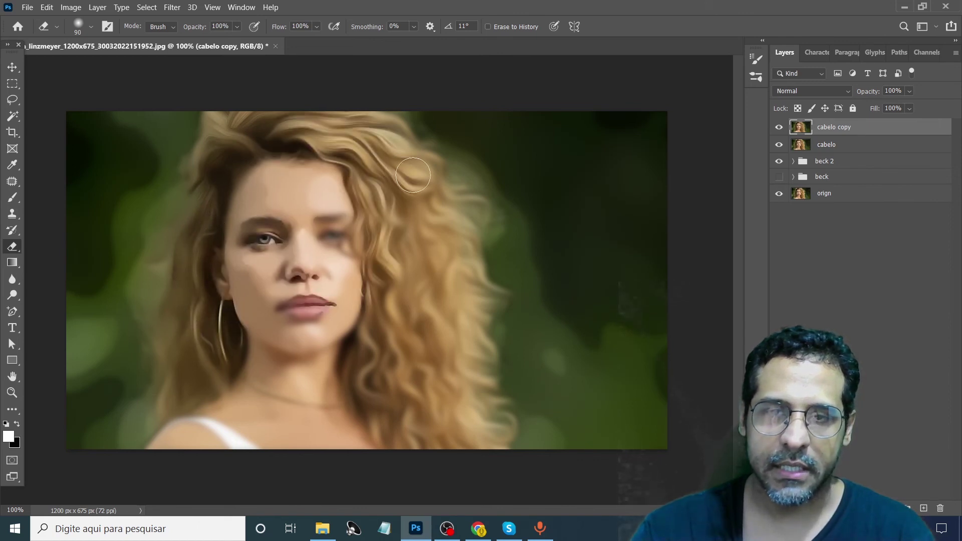
pyautogui.moveTo(419, 217); pyautogui.dragTo(458, 215)
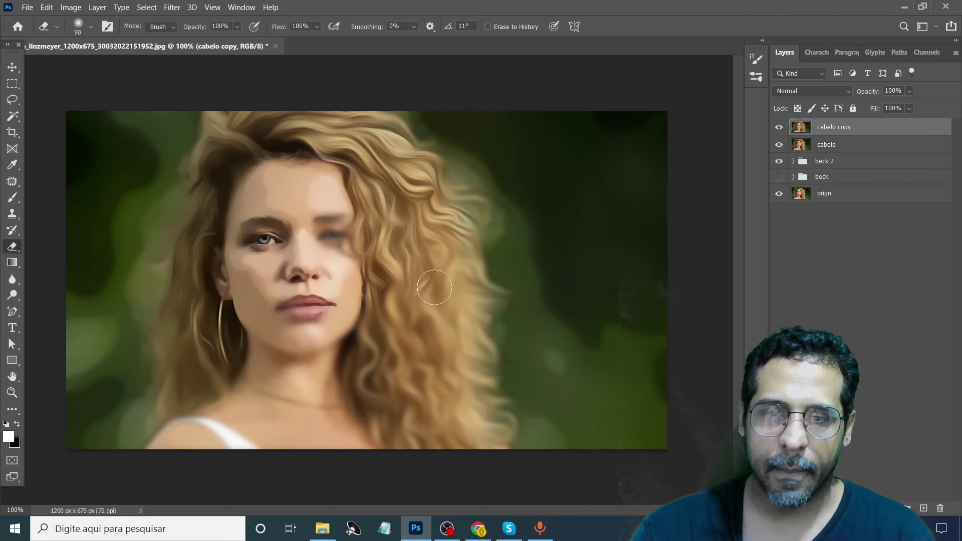
pyautogui.moveTo(434, 287); pyautogui.dragTo(477, 294)
pyautogui.moveTo(411, 267)
pyautogui.mouseDown()
pyautogui.moveTo(361, 414)
pyautogui.moveTo(310, 311)
pyautogui.moveTo(199, 309)
pyautogui.mouseUp()
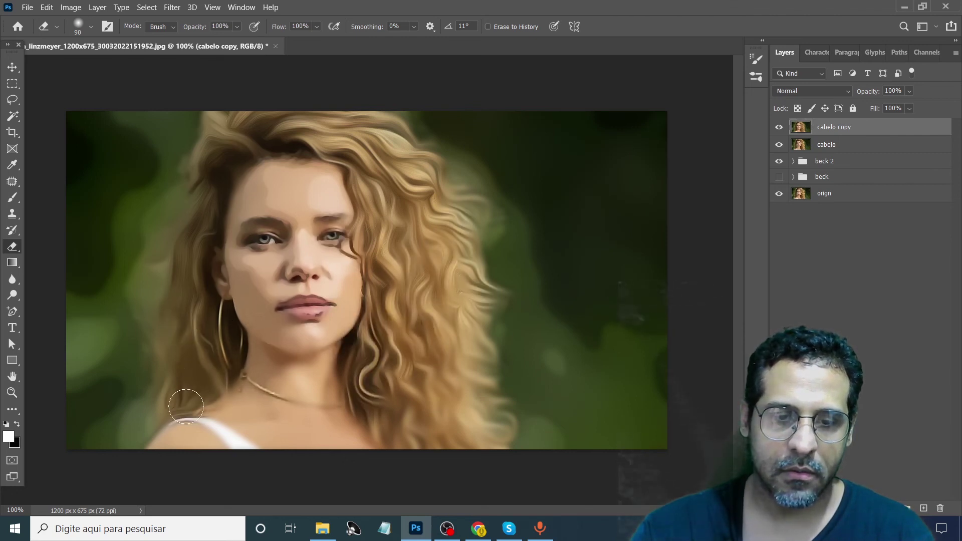
pyautogui.moveTo(381, 323); pyautogui.dragTo(434, 441)
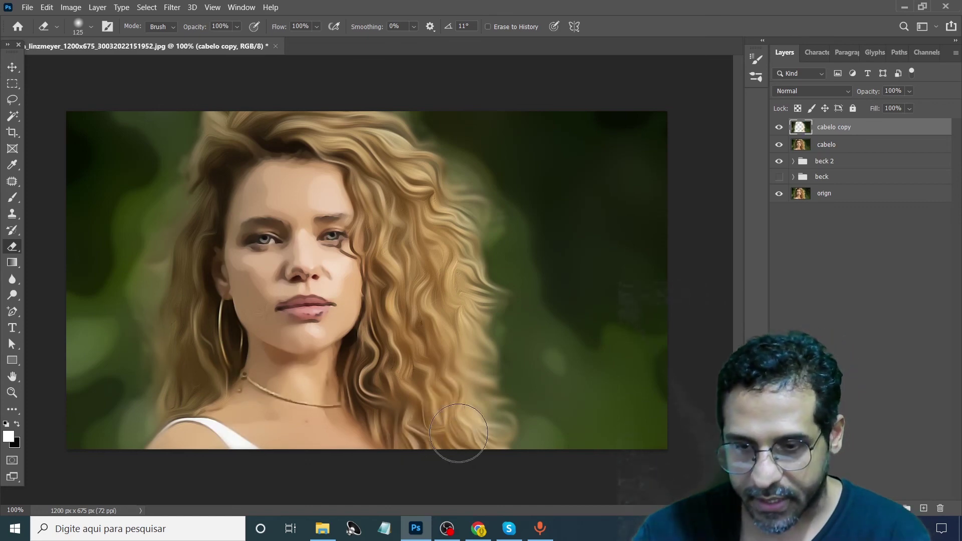
pyautogui.press(']')
pyautogui.press(']')
pyautogui.press(']')
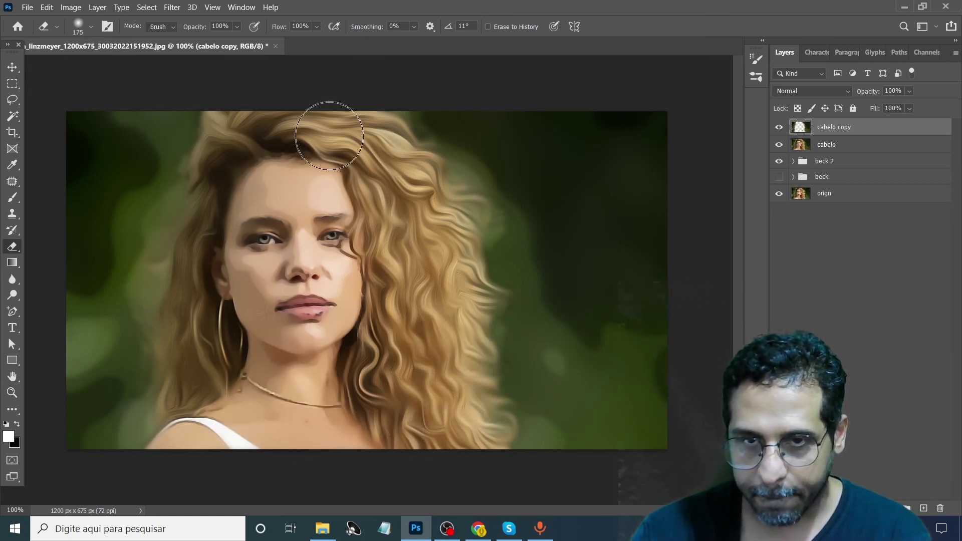
pyautogui.moveTo(257, 118); pyautogui.dragTo(255, 171)
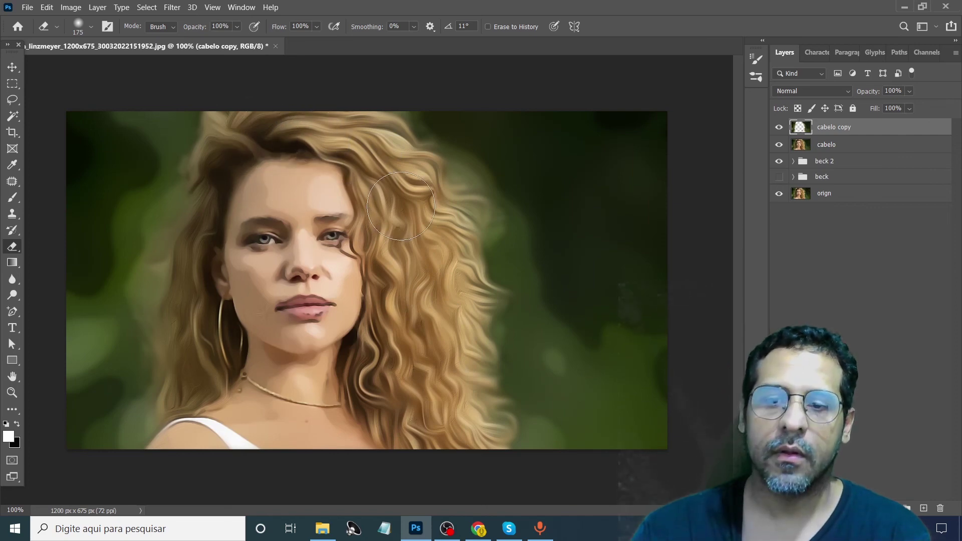
pyautogui.moveTo(433, 247); pyautogui.dragTo(445, 446)
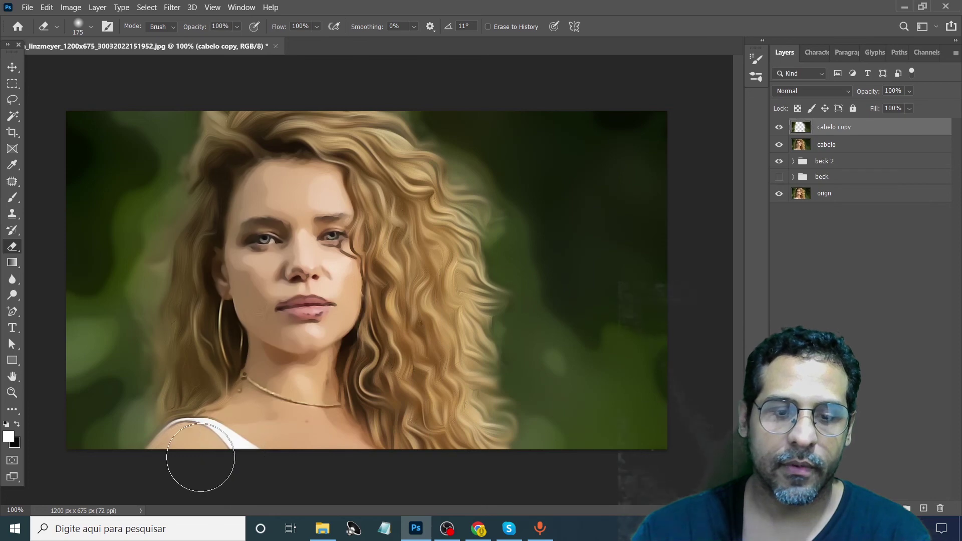
pyautogui.moveTo(233, 314)
pyautogui.mouseDown()
pyautogui.moveTo(279, 144)
pyautogui.moveTo(381, 301)
pyautogui.mouseUp()
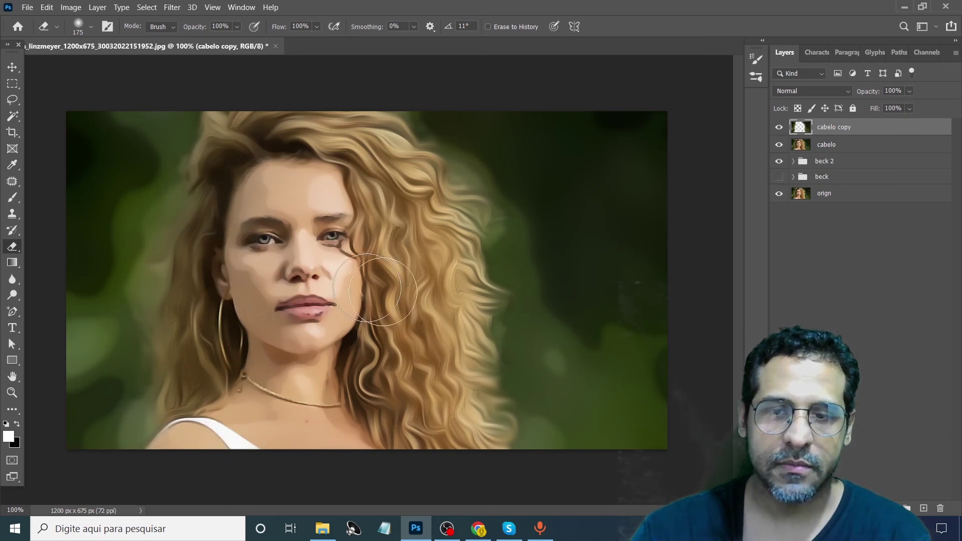
# - Merge cabelo and cabelo copy into one layer and hide the beck 2 group
pyautogui.press('v')
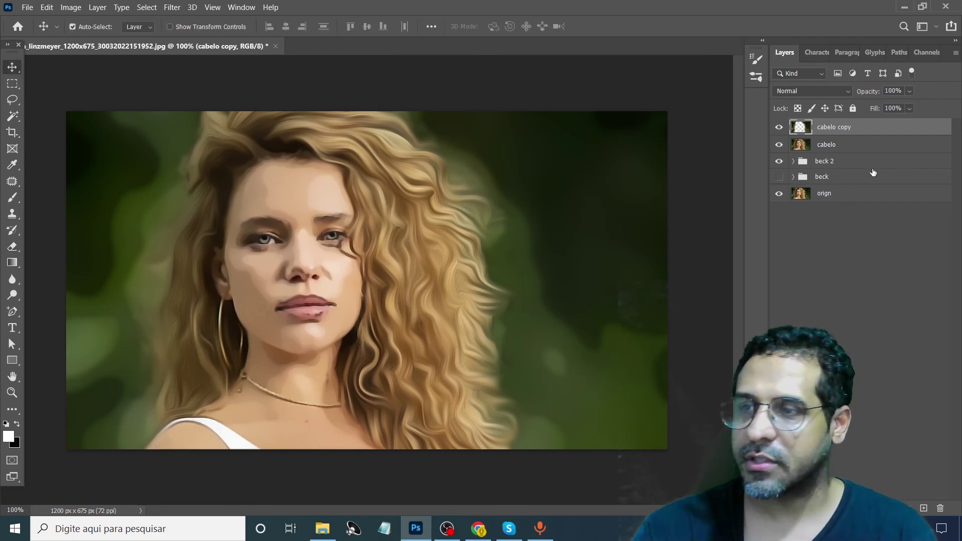
pyautogui.keyDown('shift'); pyautogui.click(827, 145); pyautogui.keyUp('shift')
pyautogui.rightClick(832, 139)
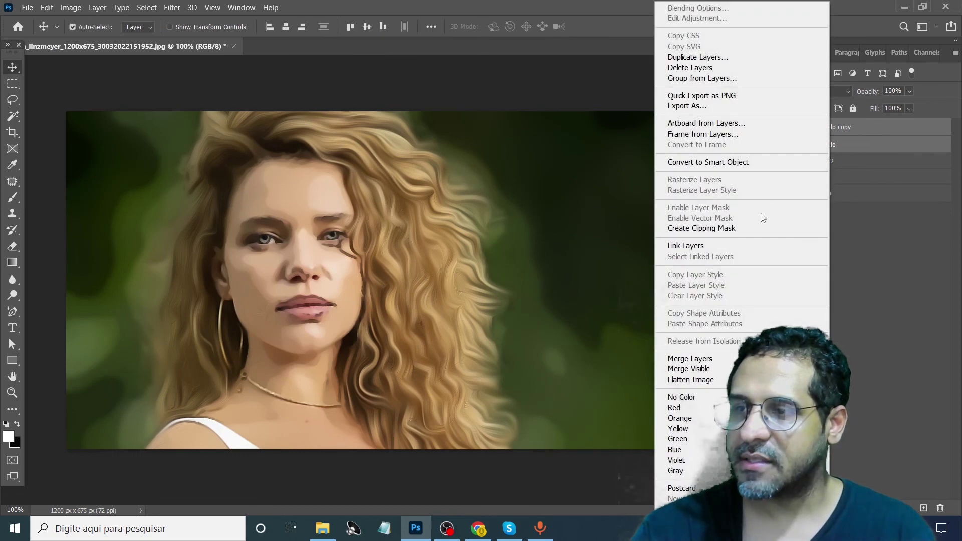
pyautogui.click(687, 359)
pyautogui.click(780, 145)
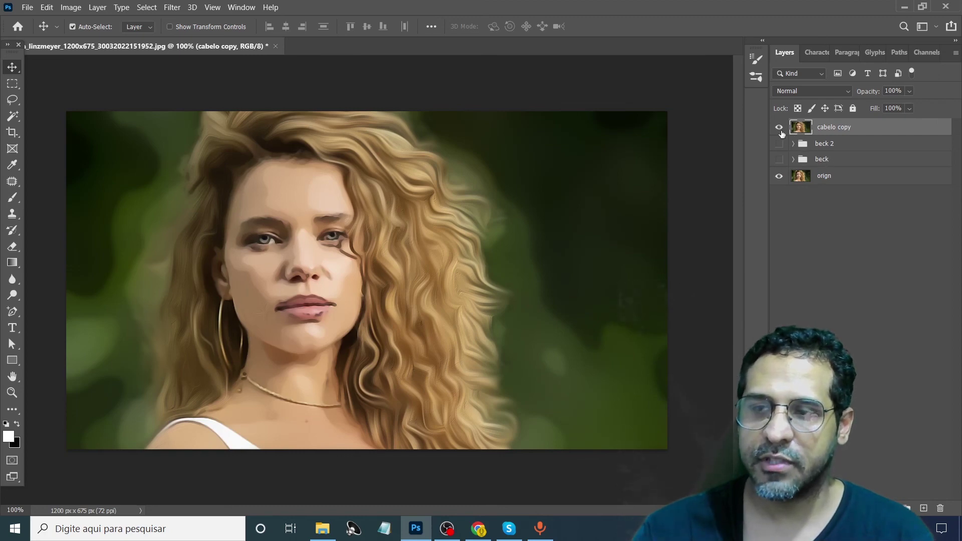
pyautogui.click(780, 126)
pyautogui.click(779, 127)
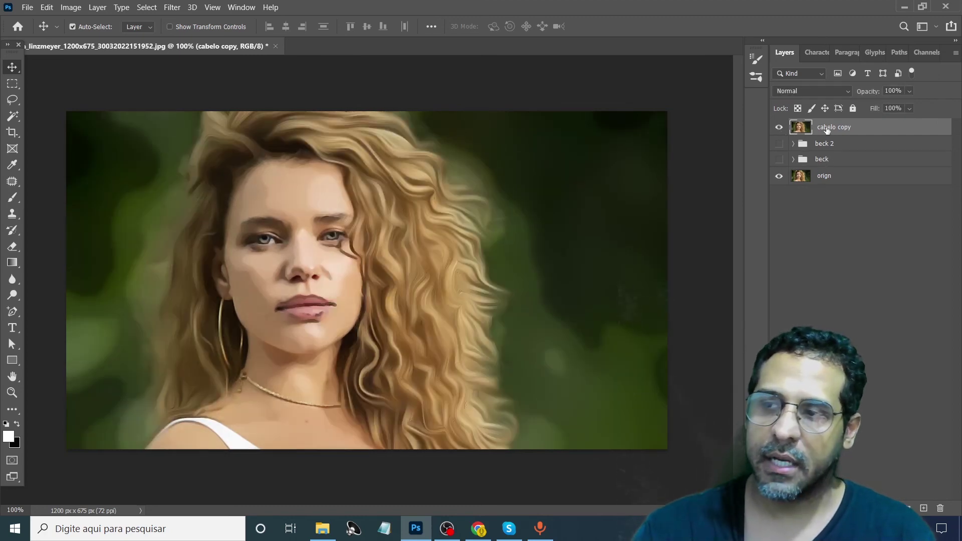
# - Brighten the portrait with Levels: white input 226, midtone 0.73
pyautogui.hotkey('ctrl', 'l')
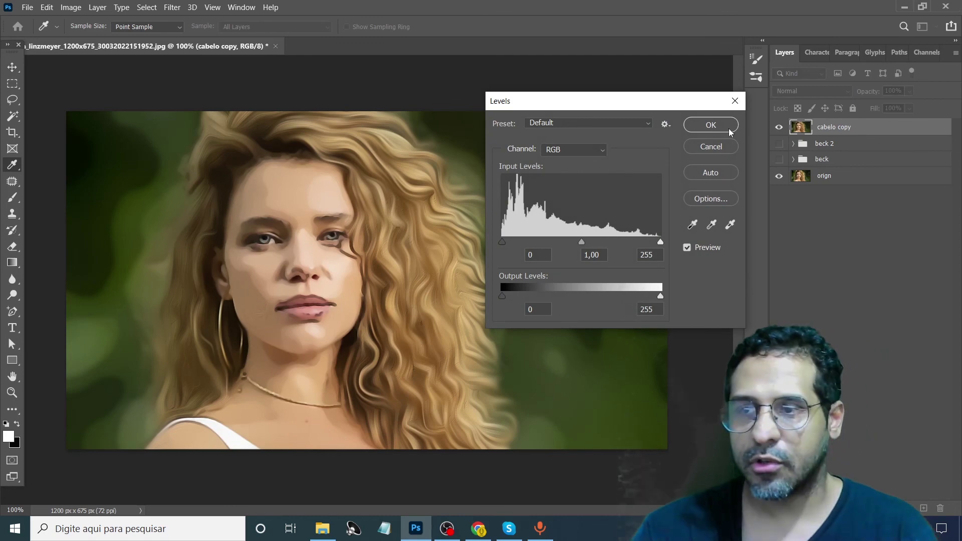
pyautogui.moveTo(706, 101); pyautogui.dragTo(766, 97)
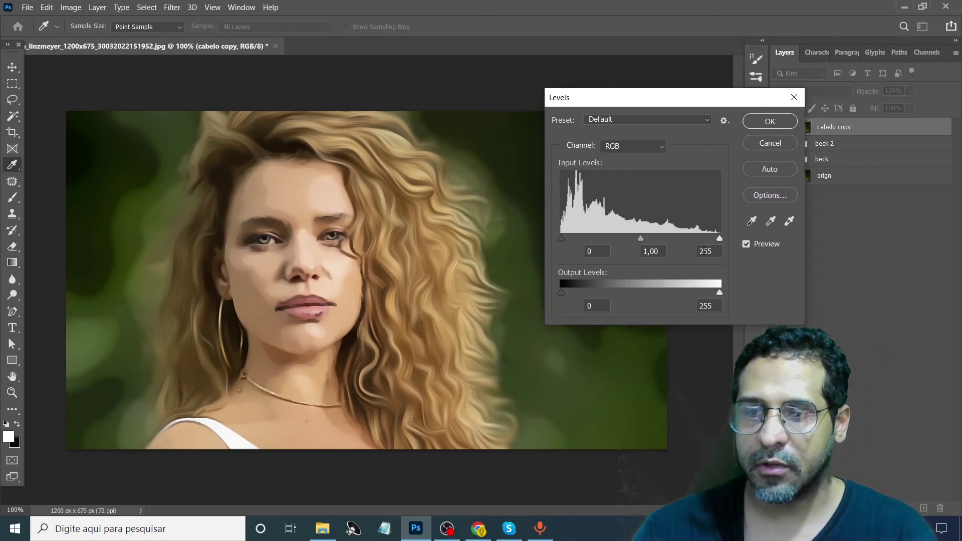
pyautogui.moveTo(720, 239)
pyautogui.mouseDown()
pyautogui.moveTo(706, 240)
pyautogui.moveTo(734, 244)
pyautogui.mouseUp()
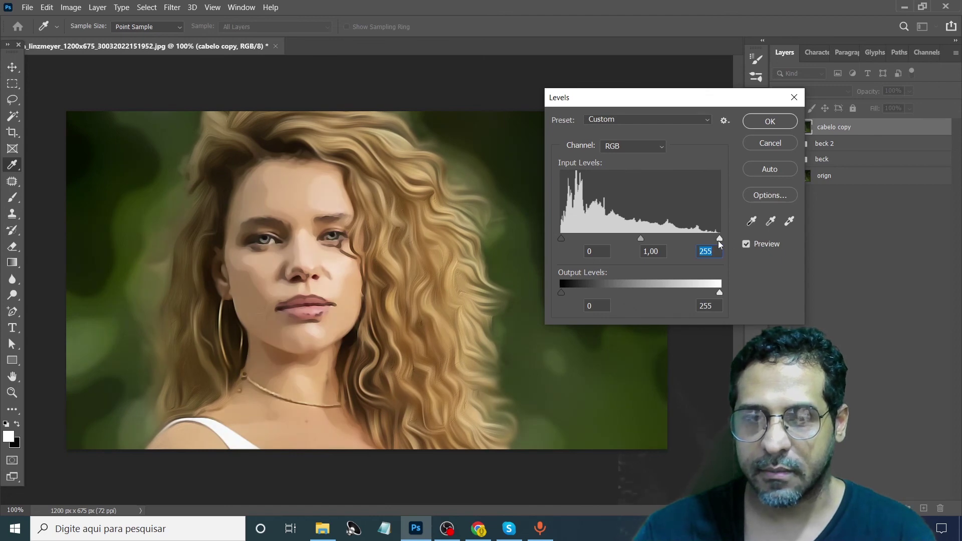
pyautogui.moveTo(642, 240); pyautogui.dragTo(652, 240)
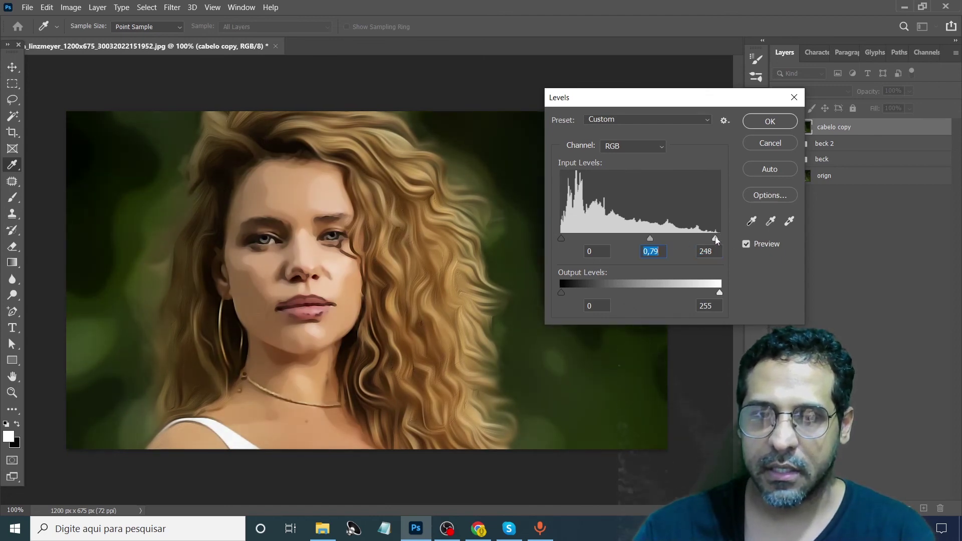
pyautogui.moveTo(717, 241); pyautogui.dragTo(705, 240)
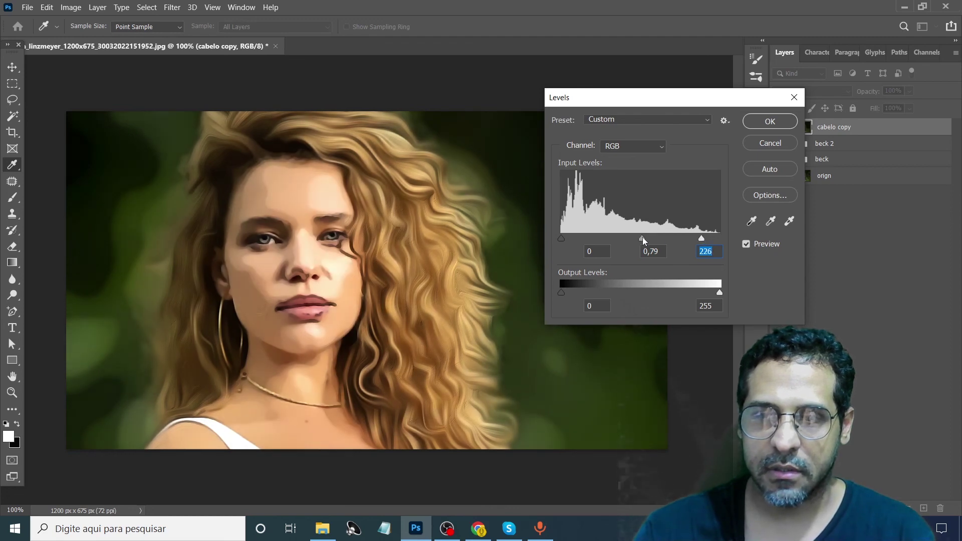
pyautogui.moveTo(644, 242); pyautogui.dragTo(642, 241)
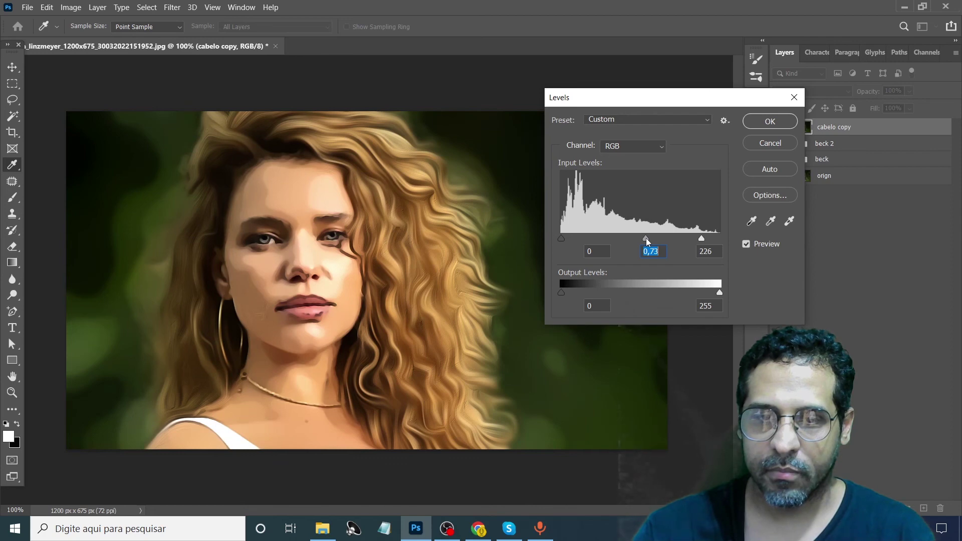
pyautogui.click(757, 130)
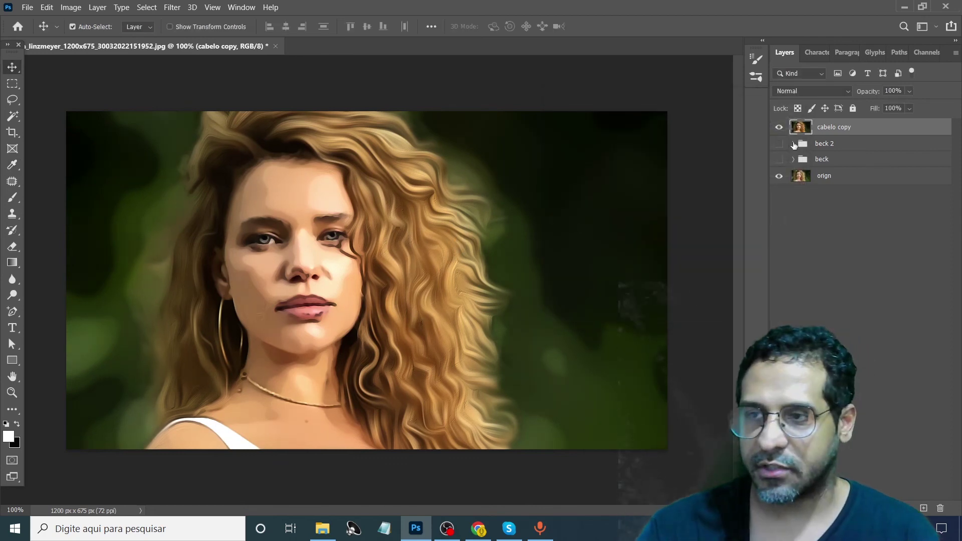
# - Hide the painted 'cabelo copy' layer to compare it against the original photo
pyautogui.click(778, 129)
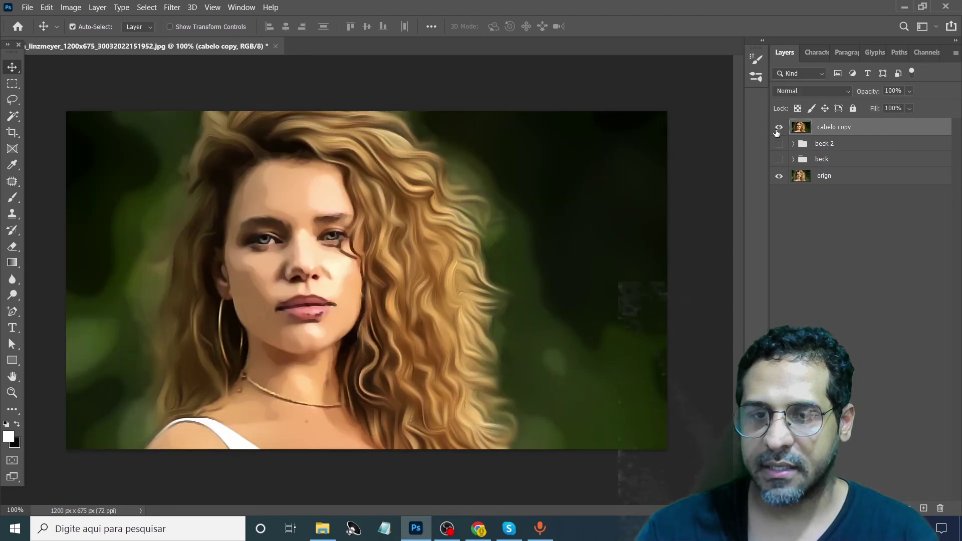